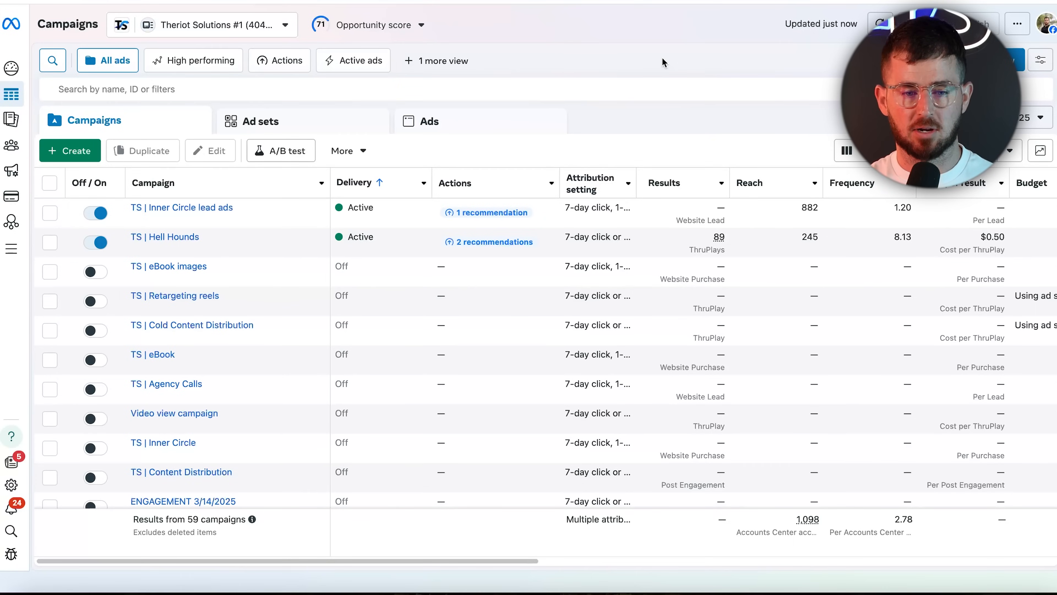
# - Create a new auction campaign with the Sales objective
pyautogui.click(89, 149)
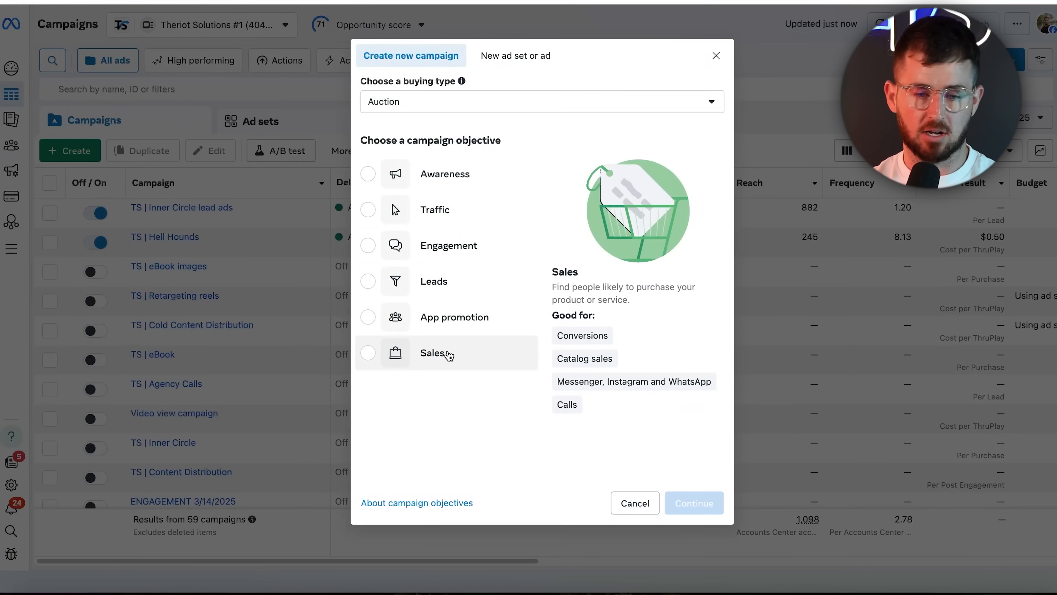
pyautogui.click(449, 355)
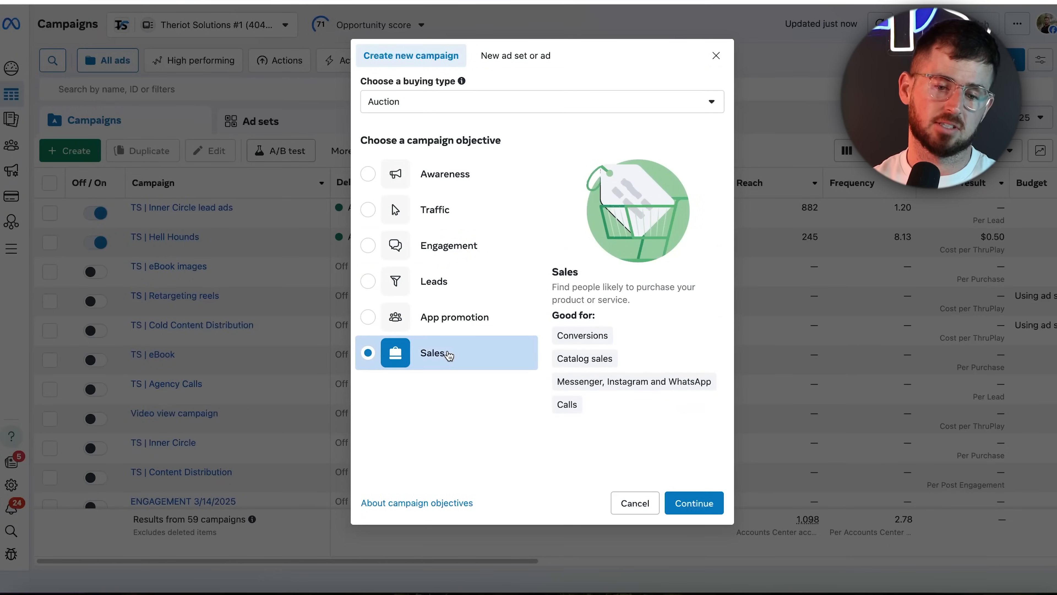
pyautogui.click(438, 280)
pyautogui.click(458, 367)
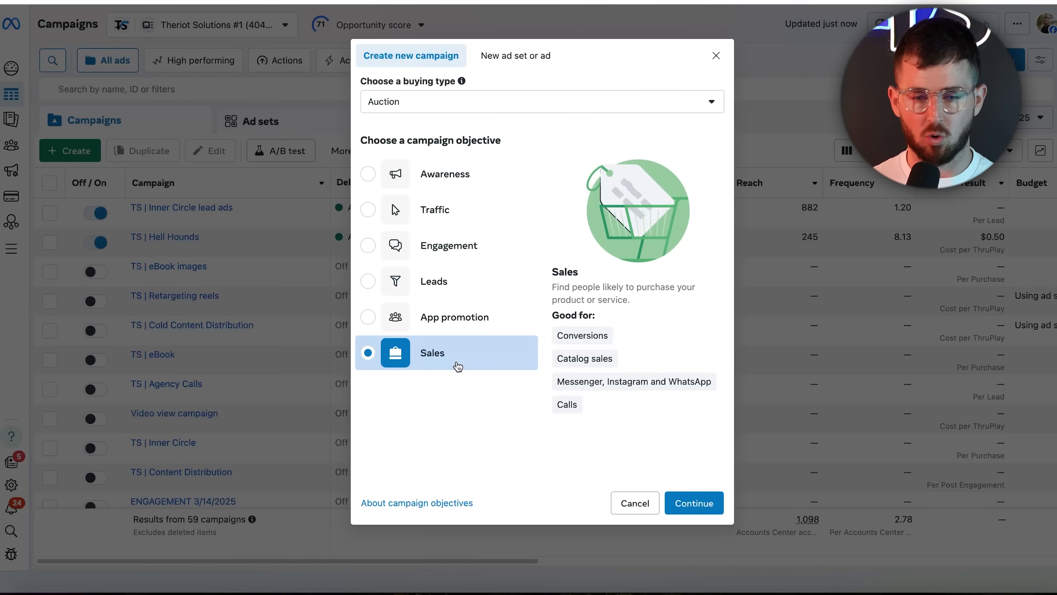
pyautogui.click(691, 502)
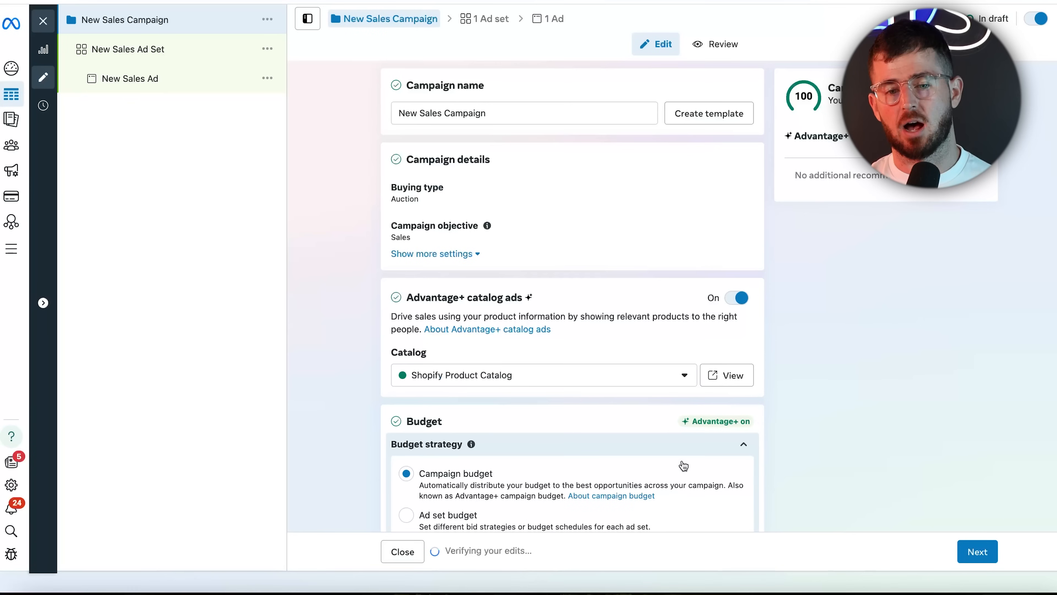
# - Name the campaign "TS | eBook | USA | WC | CBO"
pyautogui.tripleClick(535, 118)
pyautogui.write('TS |')
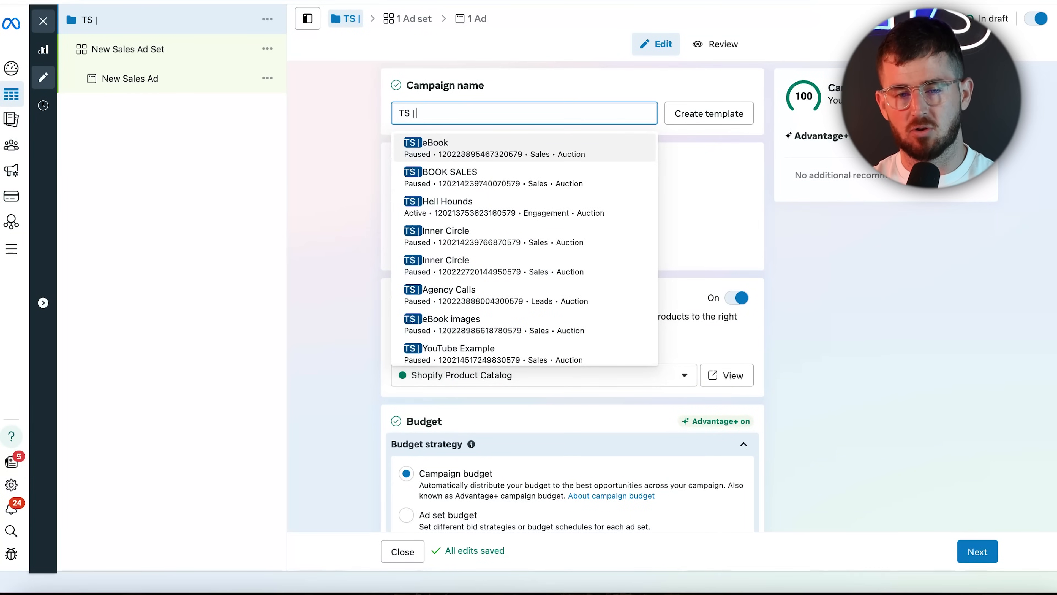
pyautogui.write('F')
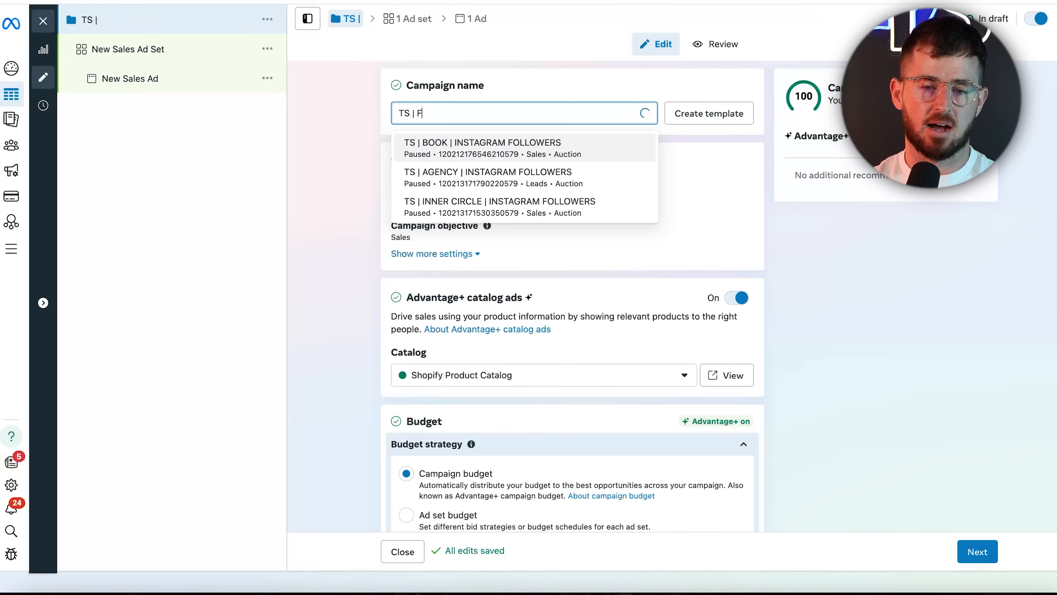
pyautogui.press('BackSpace')
pyautogui.write('eB')
pyautogui.press('BackSpace')
pyautogui.write('Book | U')
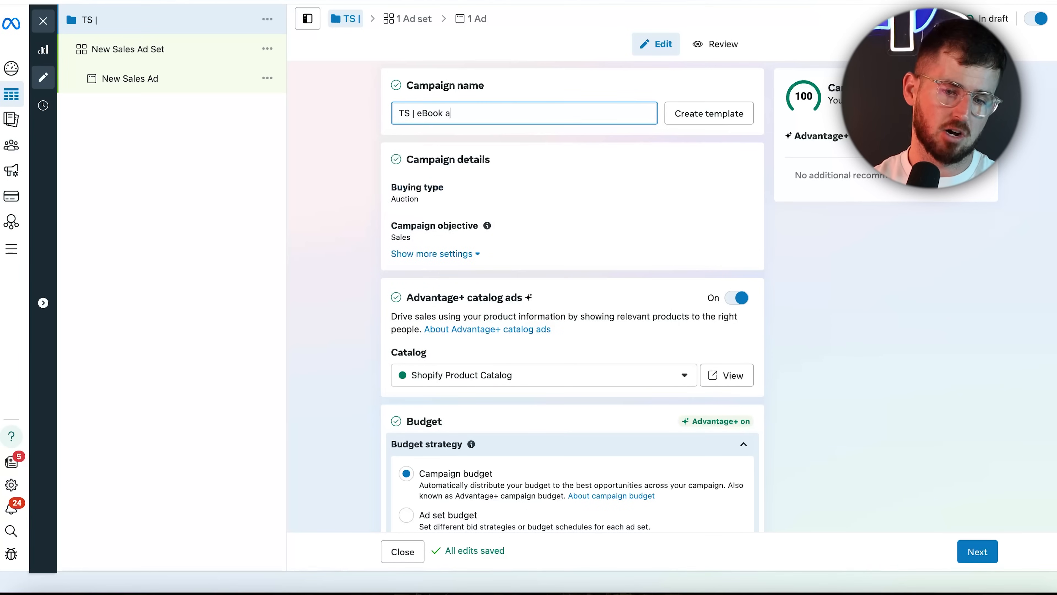
pyautogui.write('SA ')
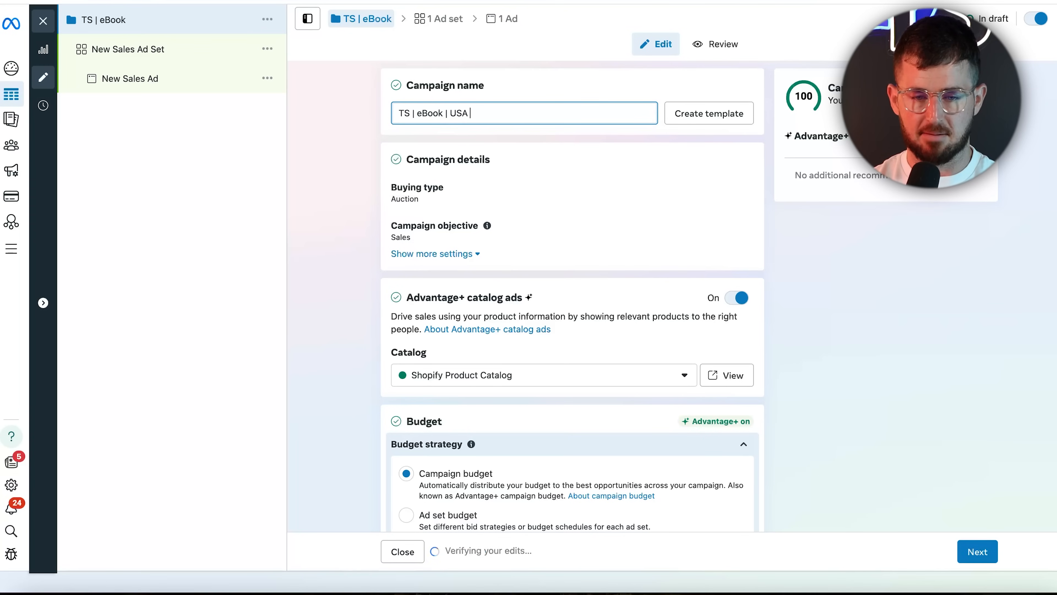
pyautogui.write('| WC |')
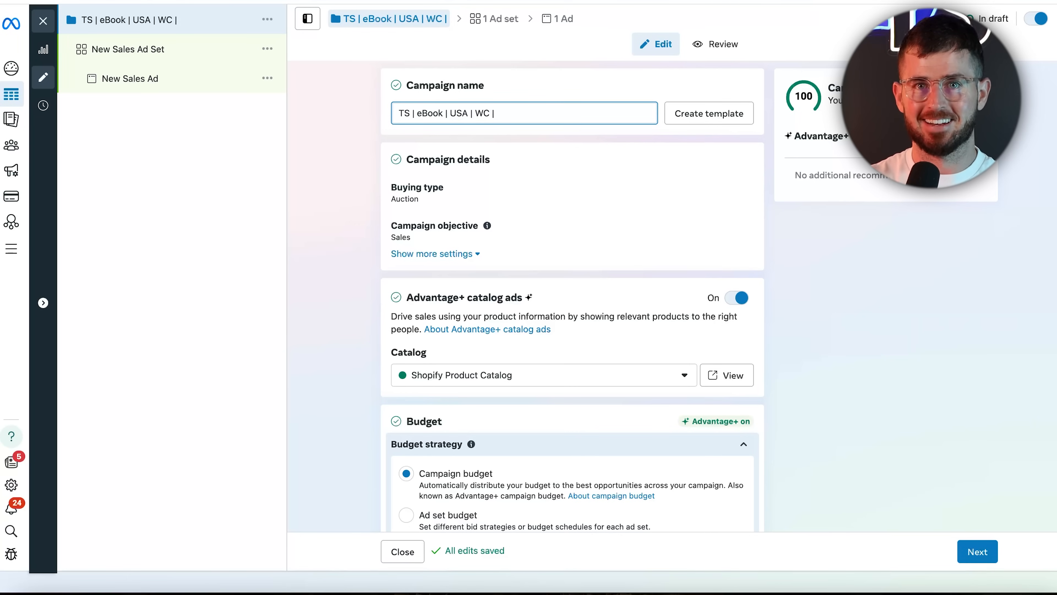
pyautogui.write('CBO')
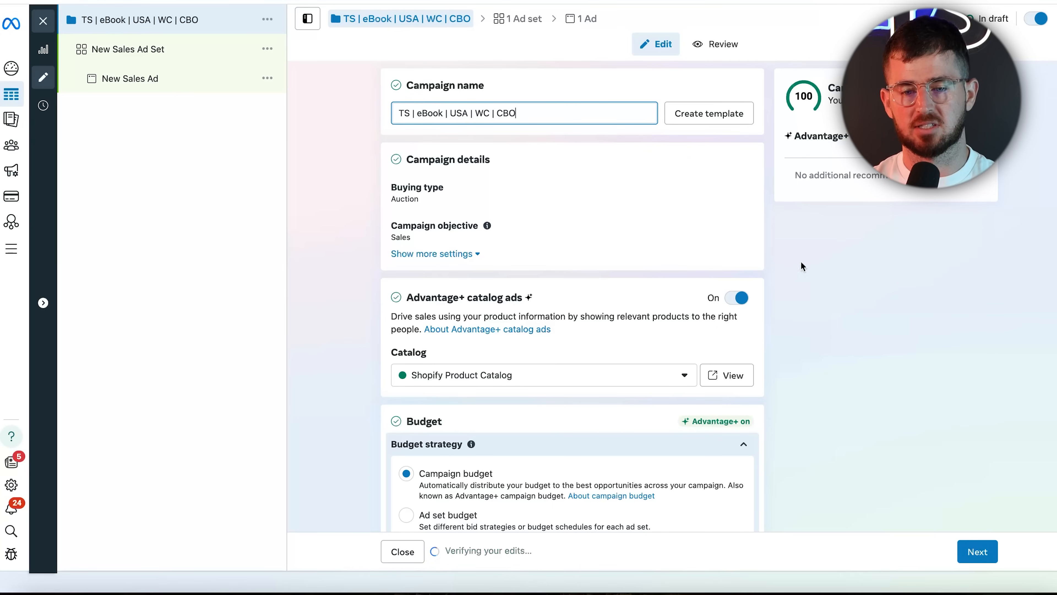
# - Turn off Advantage+ catalog ads for the campaign
pyautogui.scroll(-3, 541, 298)
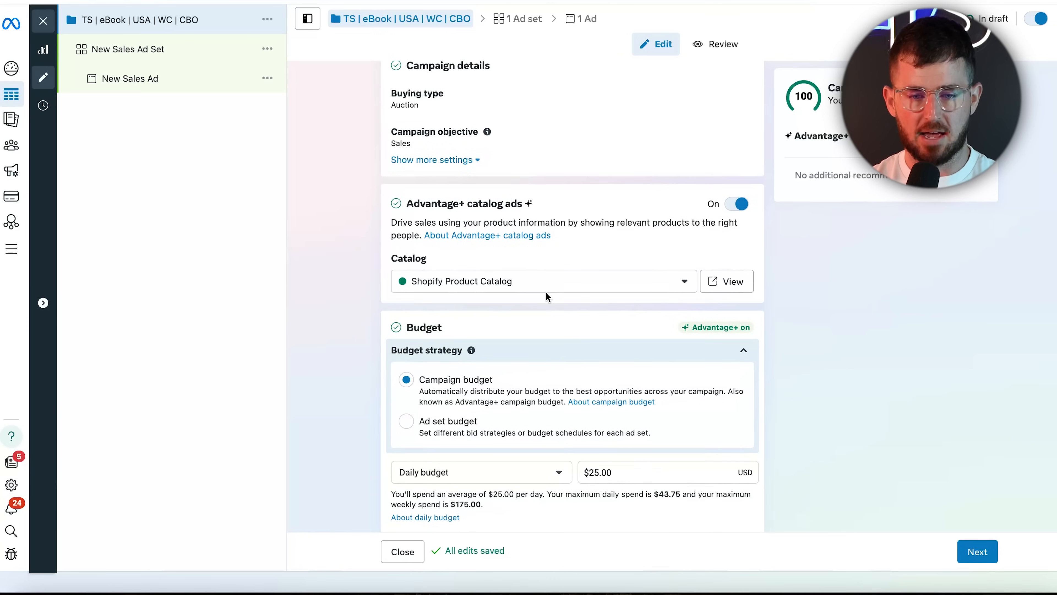
pyautogui.click(738, 204)
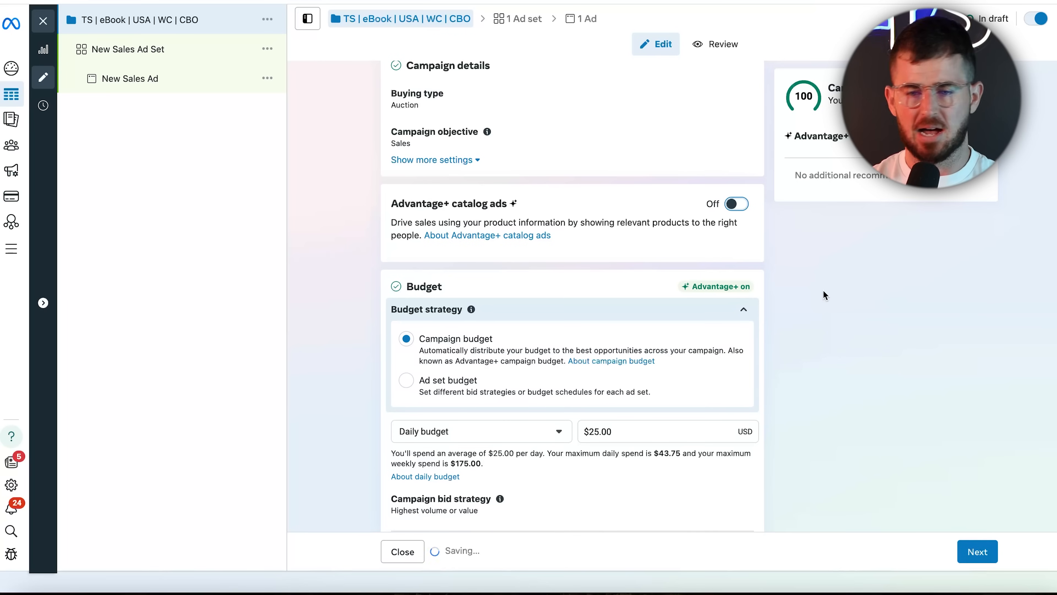
# - Use the campaign budget strategy with a daily budget of $100
pyautogui.scroll(-2, 823, 291)
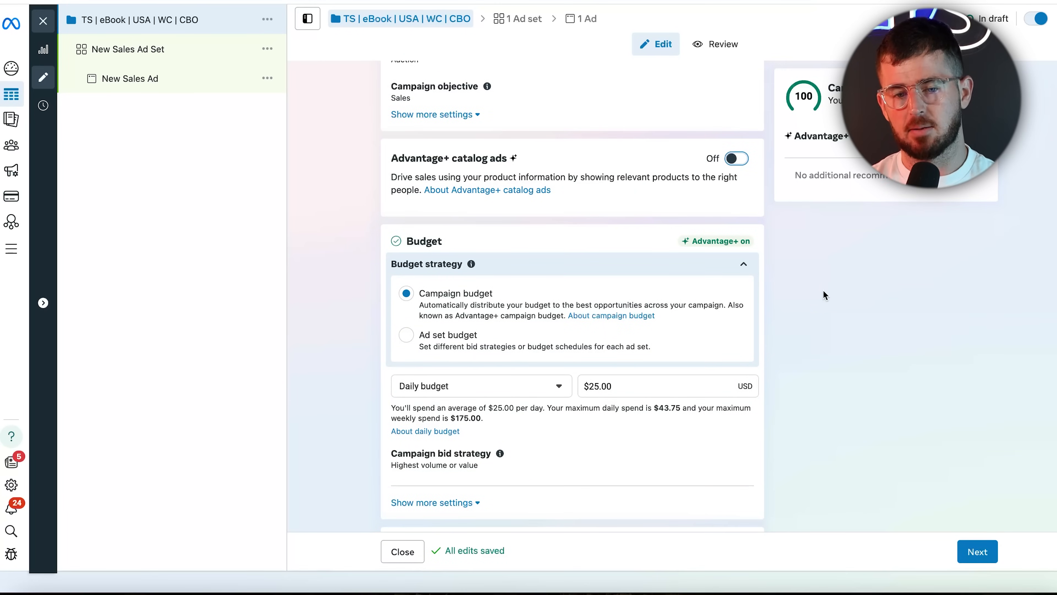
pyautogui.scroll(-1, 358, 263)
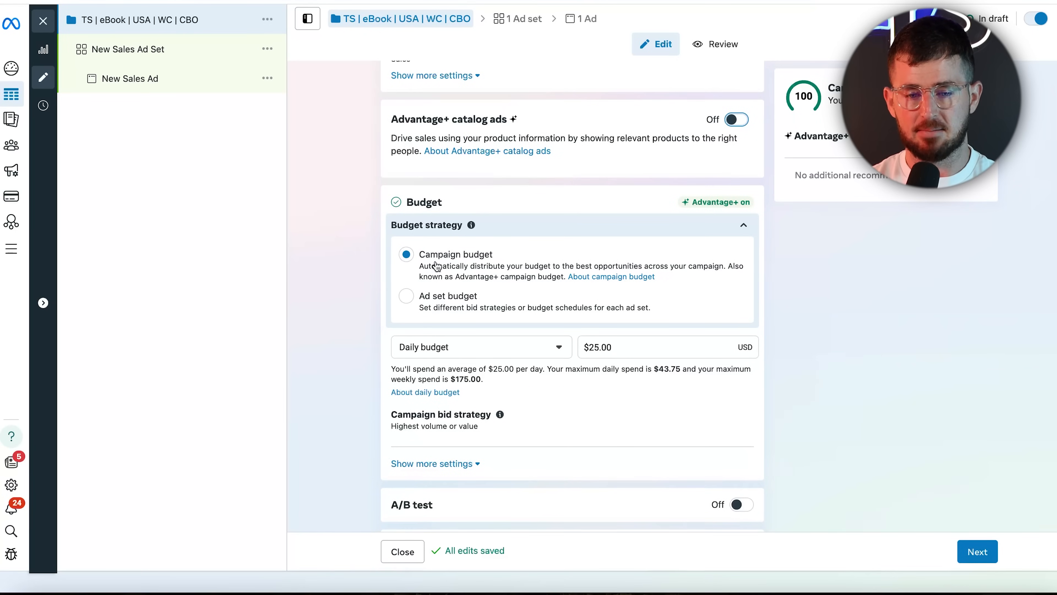
pyautogui.click(406, 296)
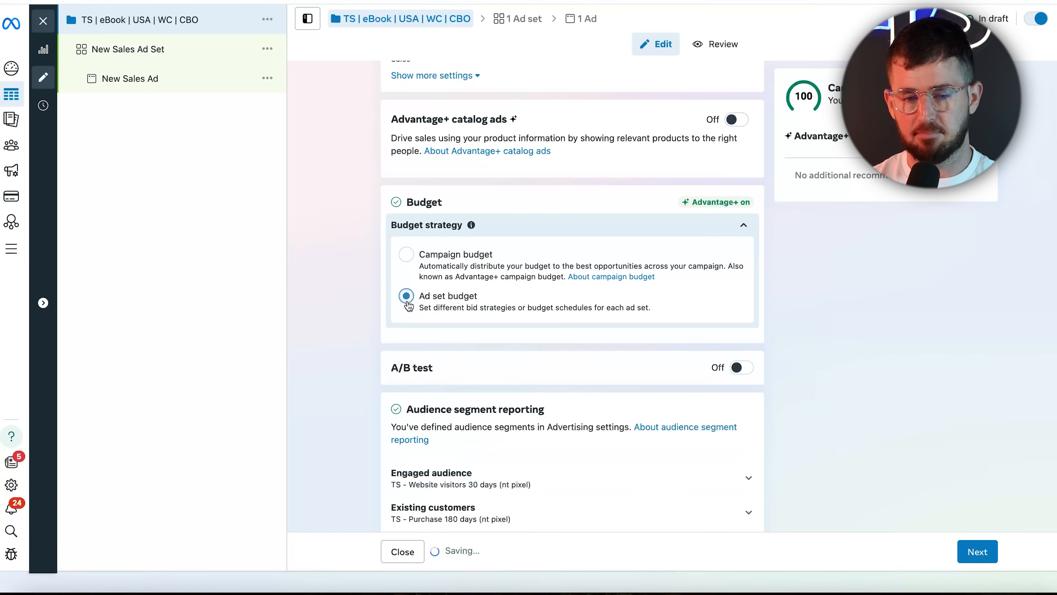
pyautogui.click(406, 261)
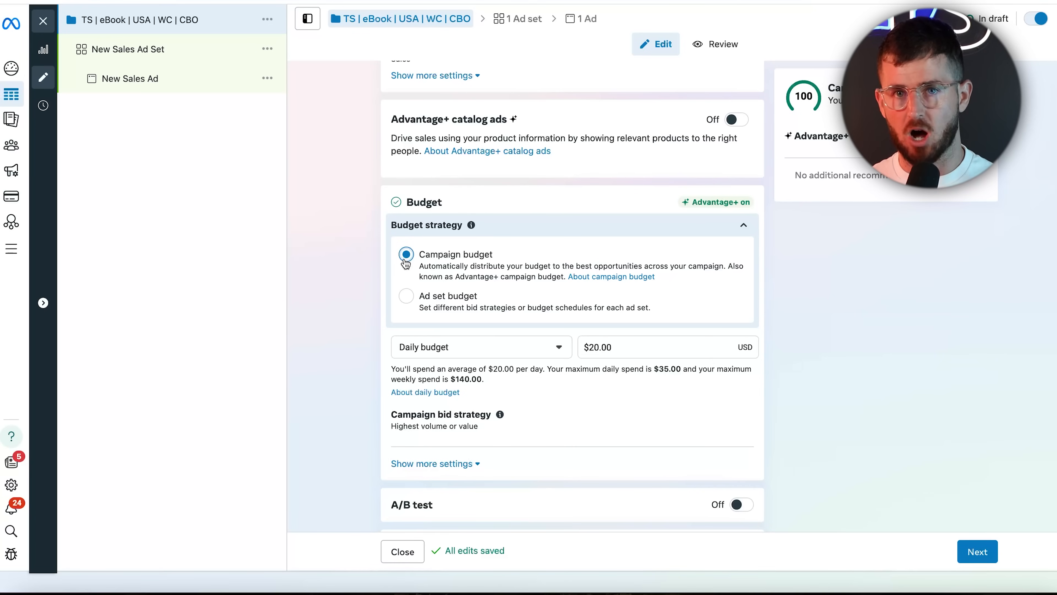
pyautogui.click(647, 350)
pyautogui.write('100')
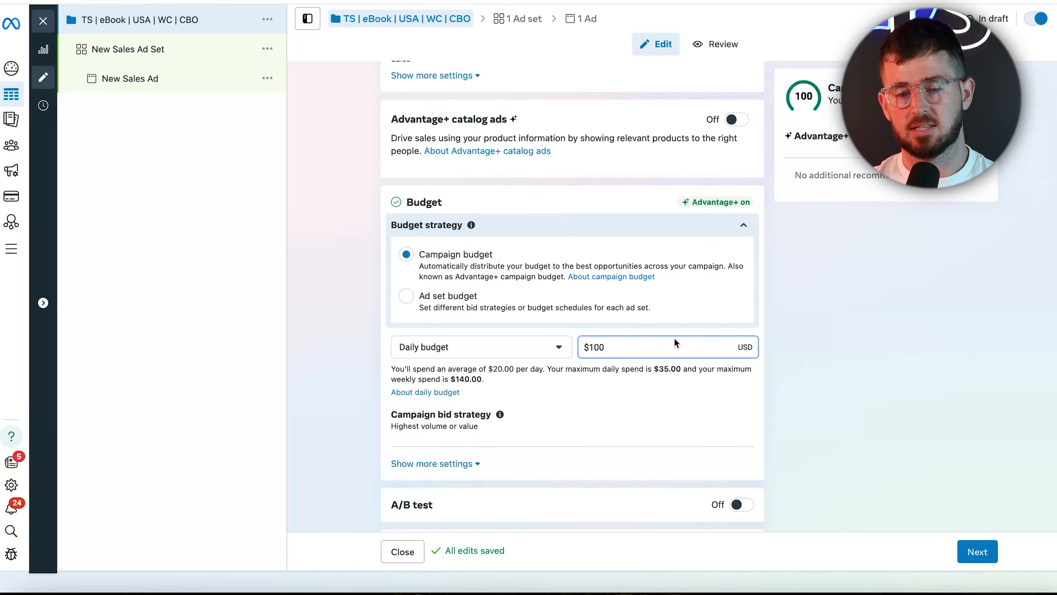
pyautogui.click(796, 351)
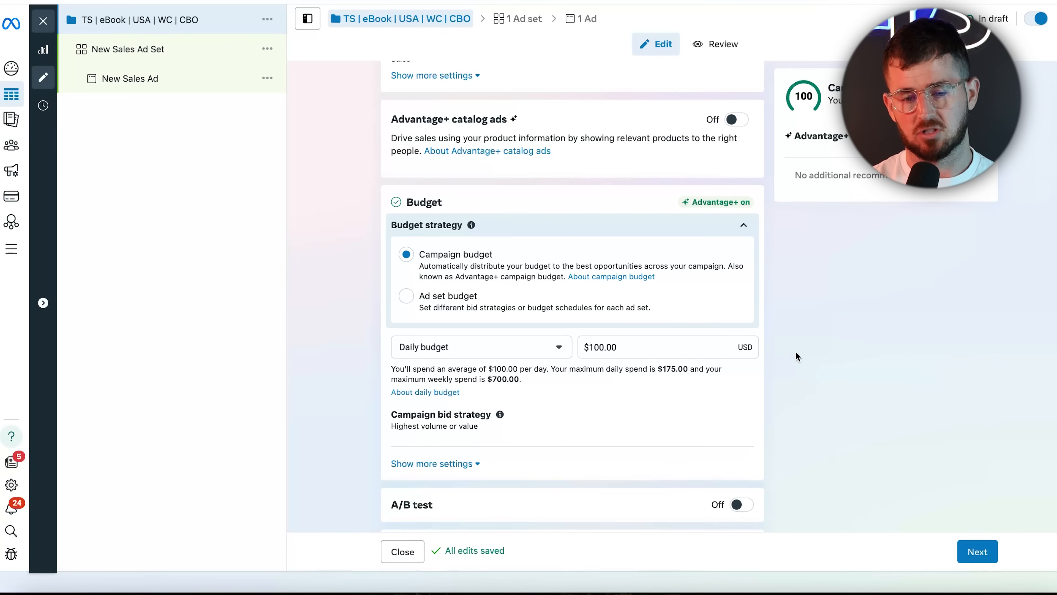
# - Review how the engaged audience and existing customers segments are defined in the advertising settings
pyautogui.scroll(-1, 795, 351)
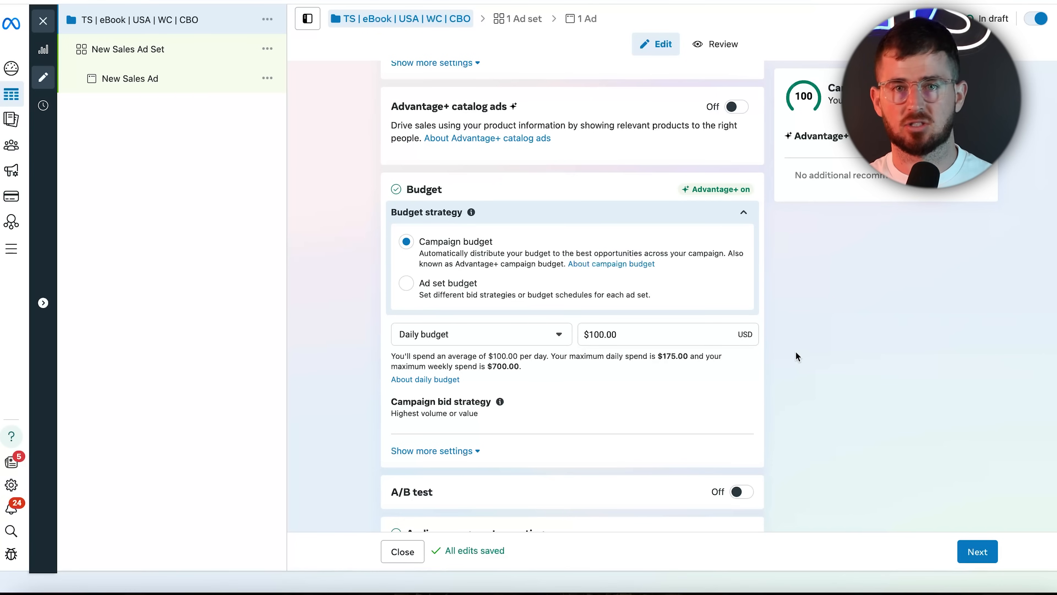
pyautogui.scroll(-3, 796, 352)
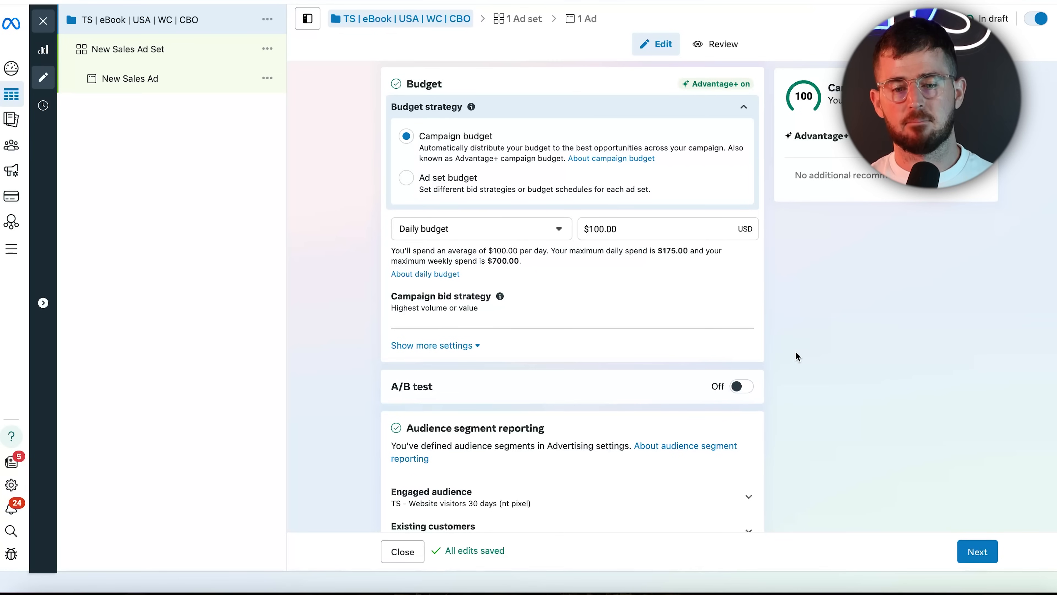
pyautogui.scroll(-5, 795, 354)
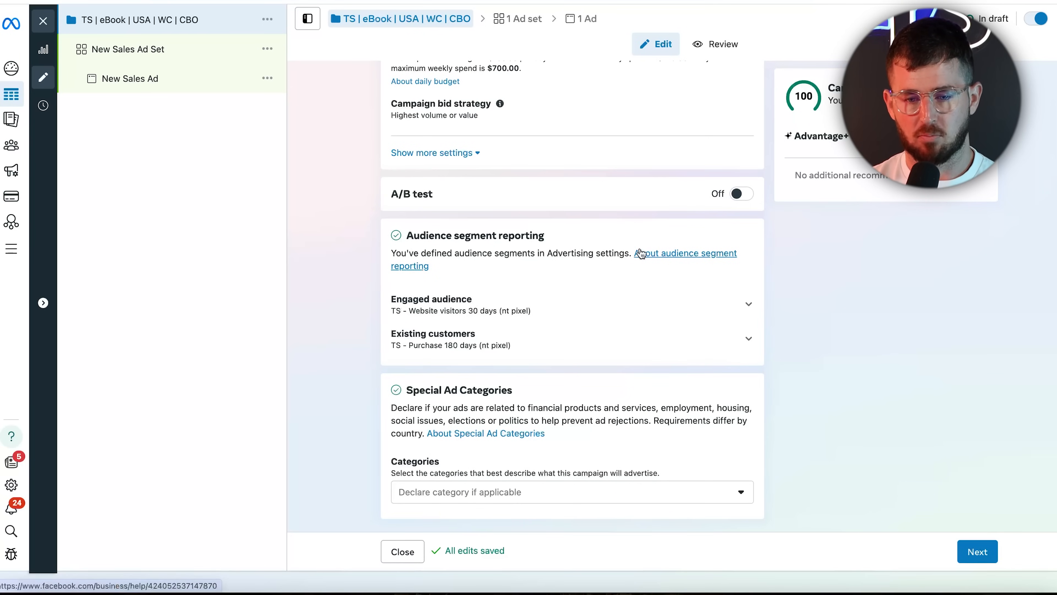
pyautogui.click(578, 335)
pyautogui.scroll(-2, 583, 332)
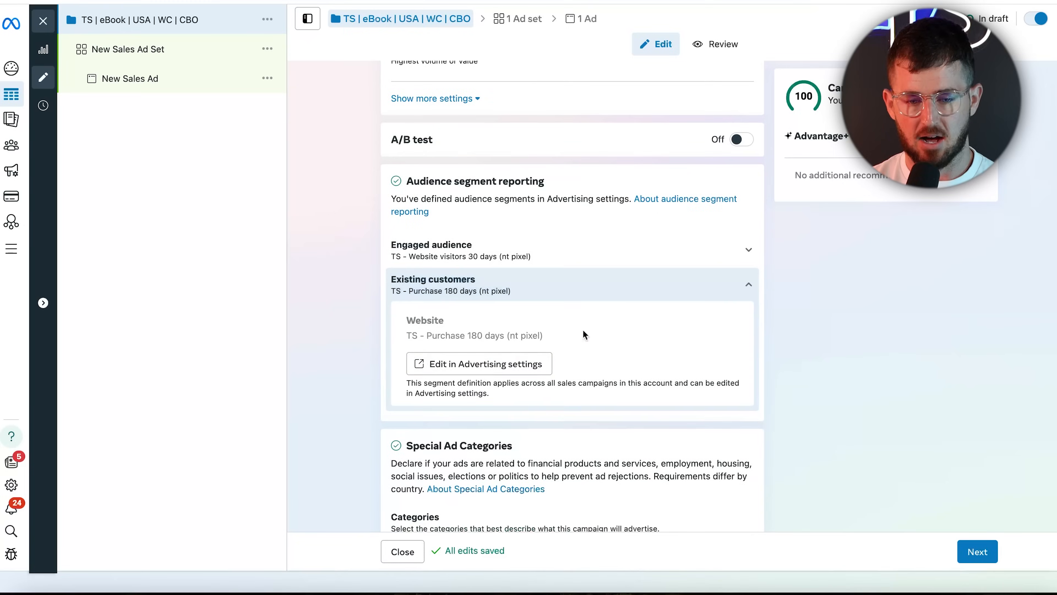
pyautogui.click(489, 364)
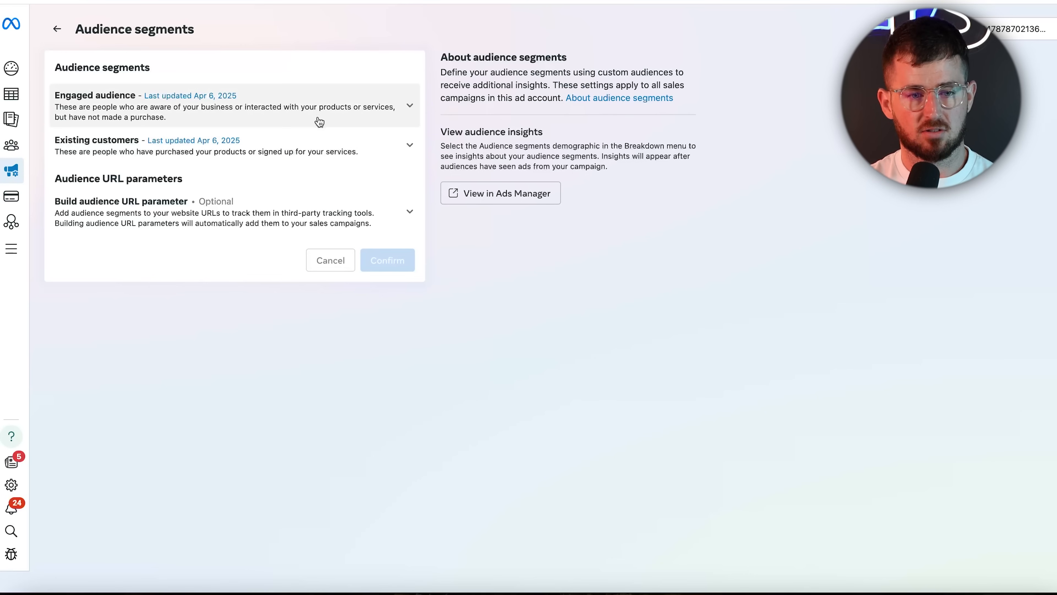
pyautogui.click(319, 117)
pyautogui.click(319, 118)
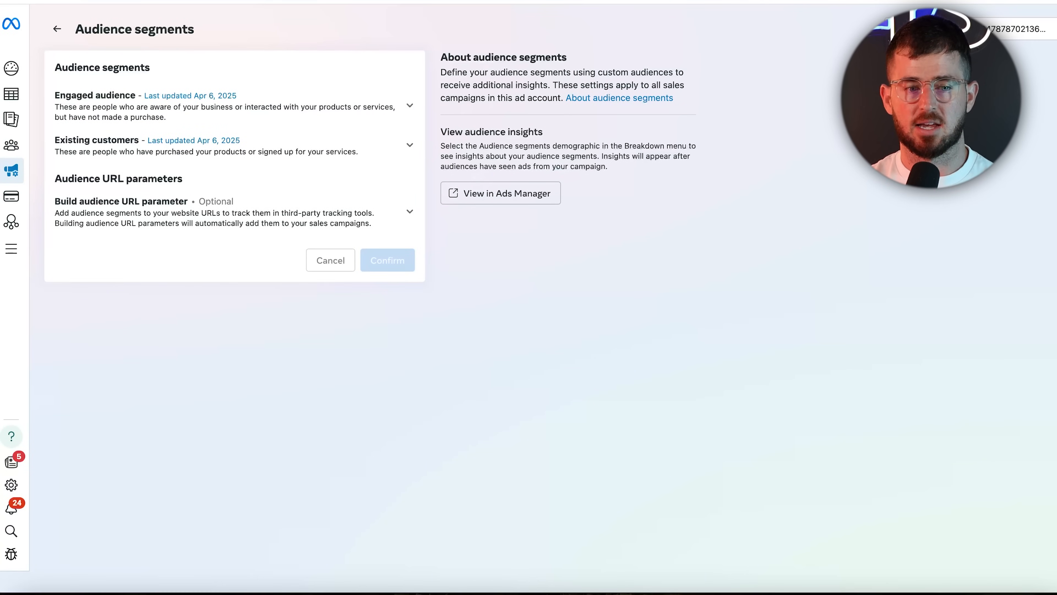
pyautogui.click(359, 90)
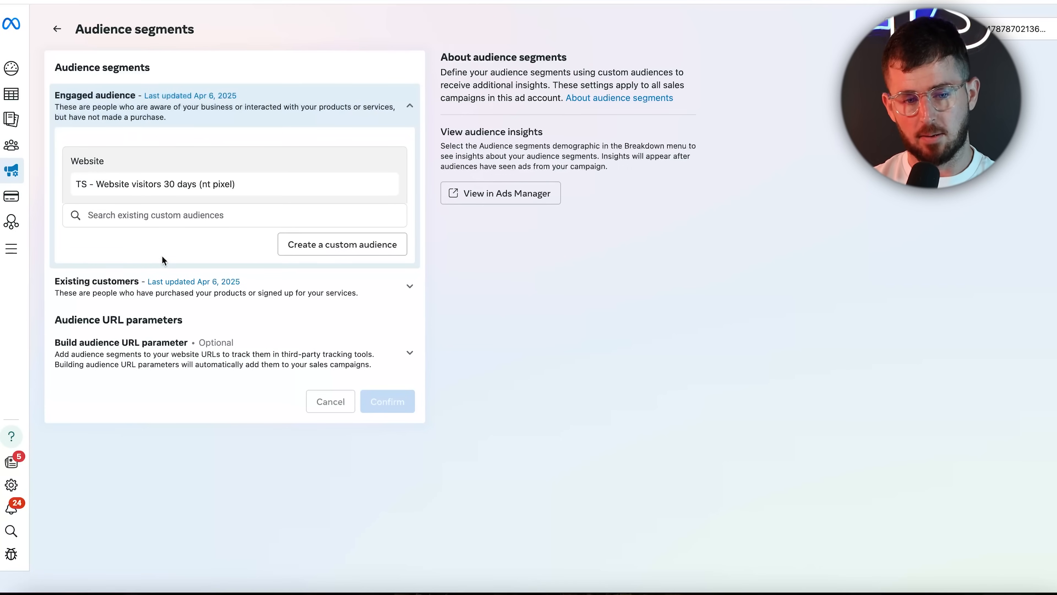
pyautogui.click(384, 297)
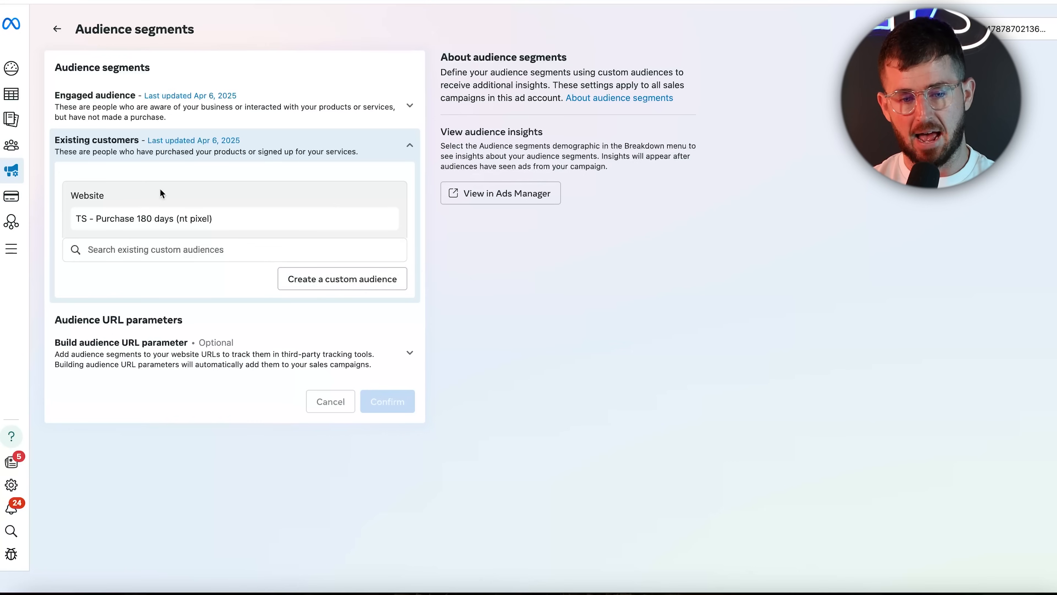
pyautogui.click(188, 247)
pyautogui.write('pu')
pyautogui.press('BackSpace')
pyautogui.press('BackSpace')
pyautogui.click(557, 312)
# - Try out a website custom audience for existing customers using the Purchase event and 180-day retention, and discard it to return to the campaign
pyautogui.click(348, 288)
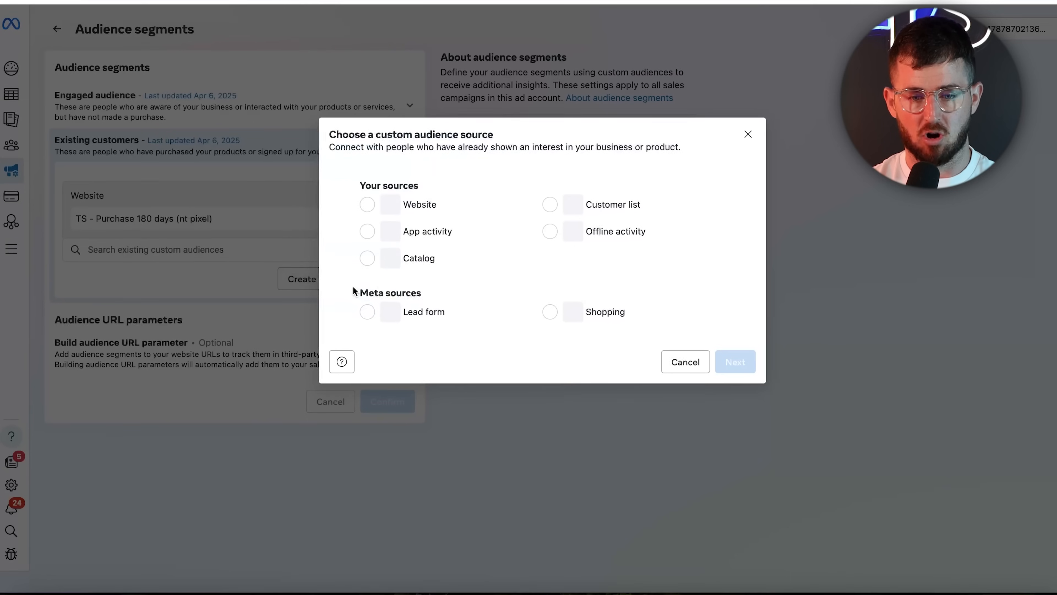
pyautogui.click(367, 205)
pyautogui.click(735, 359)
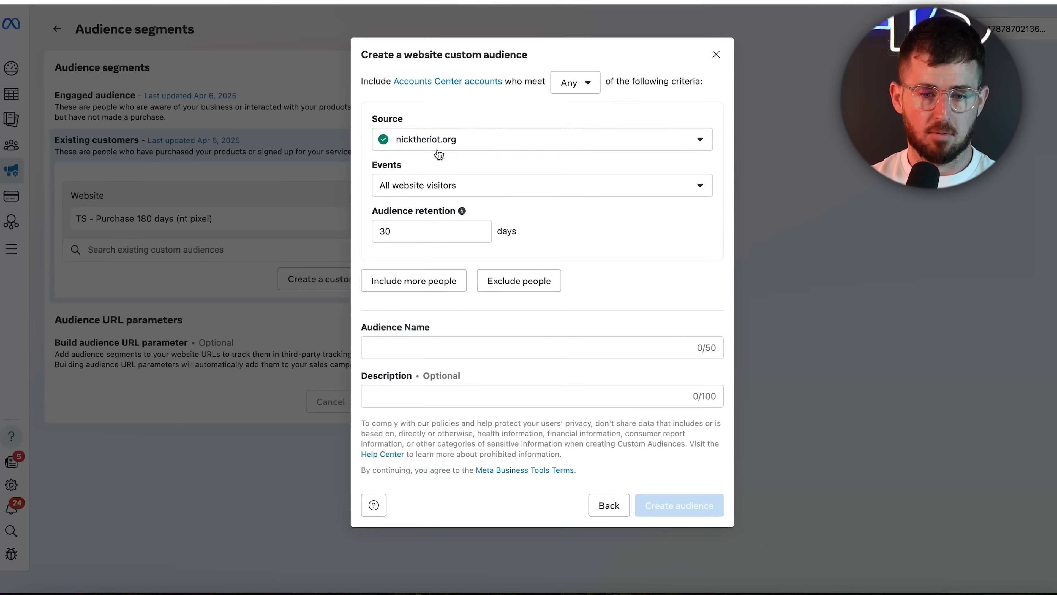
pyautogui.click(409, 344)
pyautogui.click(463, 187)
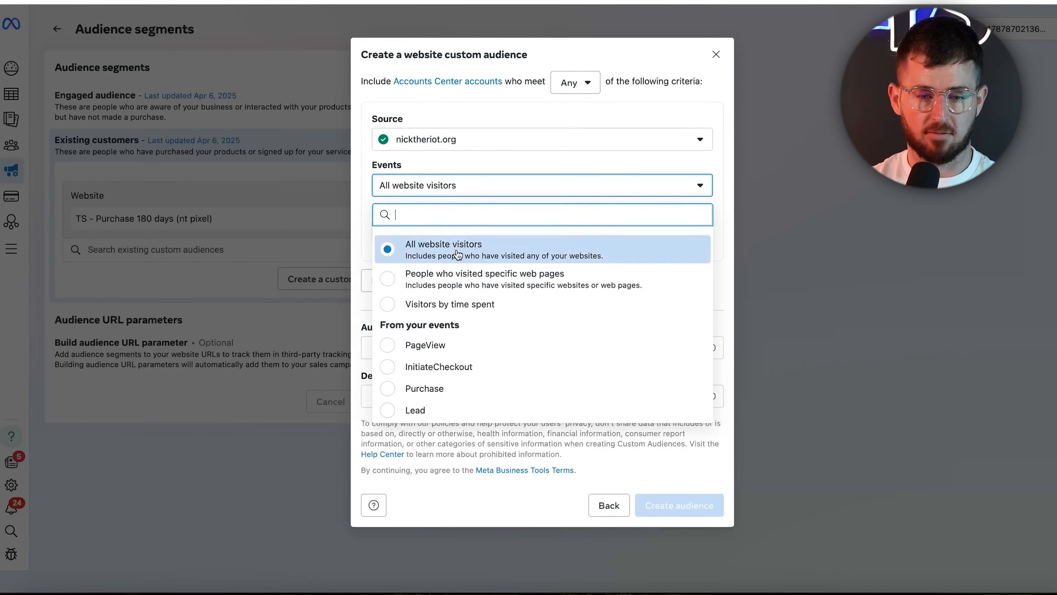
pyautogui.click(406, 385)
pyautogui.click(419, 226)
pyautogui.press('BackSpace')
pyautogui.press('BackSpace')
pyautogui.write('180')
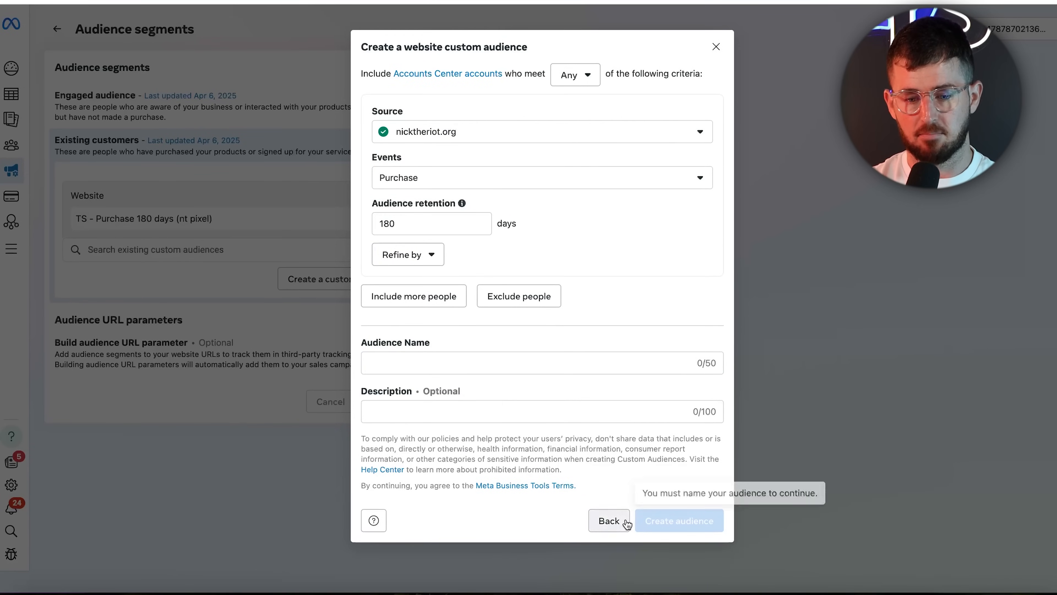
pyautogui.click(616, 521)
pyautogui.click(670, 361)
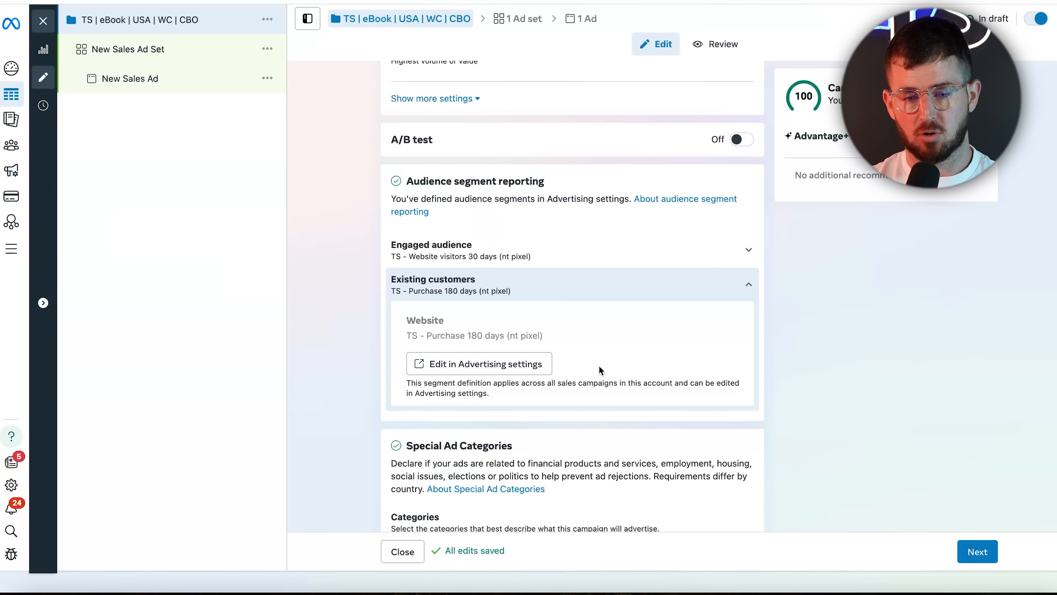
# - Move on from the campaign to the ad set and rename it "101 | M+F | 18+ | Broad | AP | oPUR"
pyautogui.scroll(-2, 682, 435)
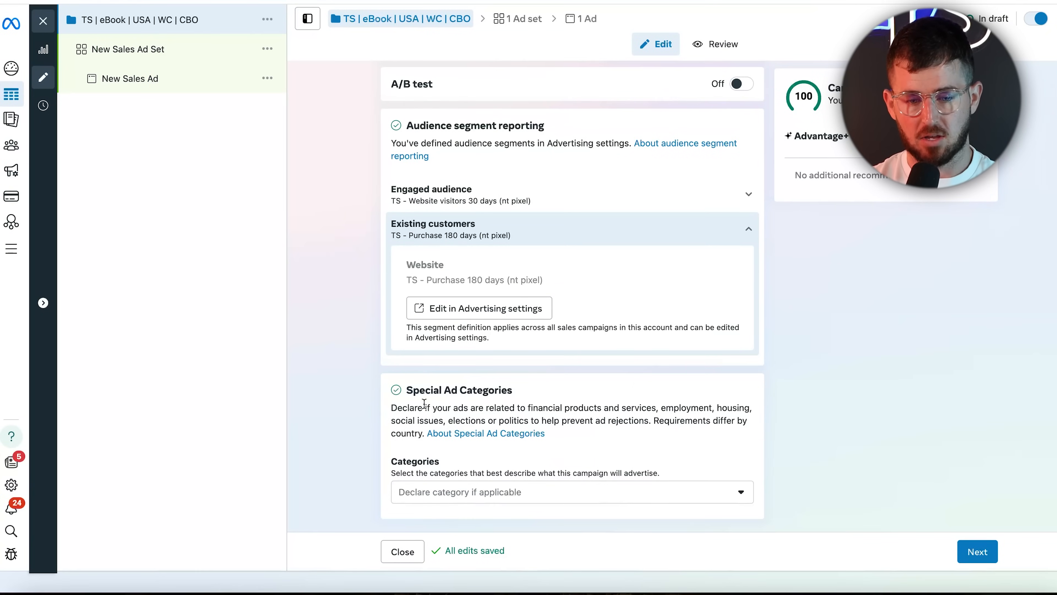
pyautogui.click(979, 551)
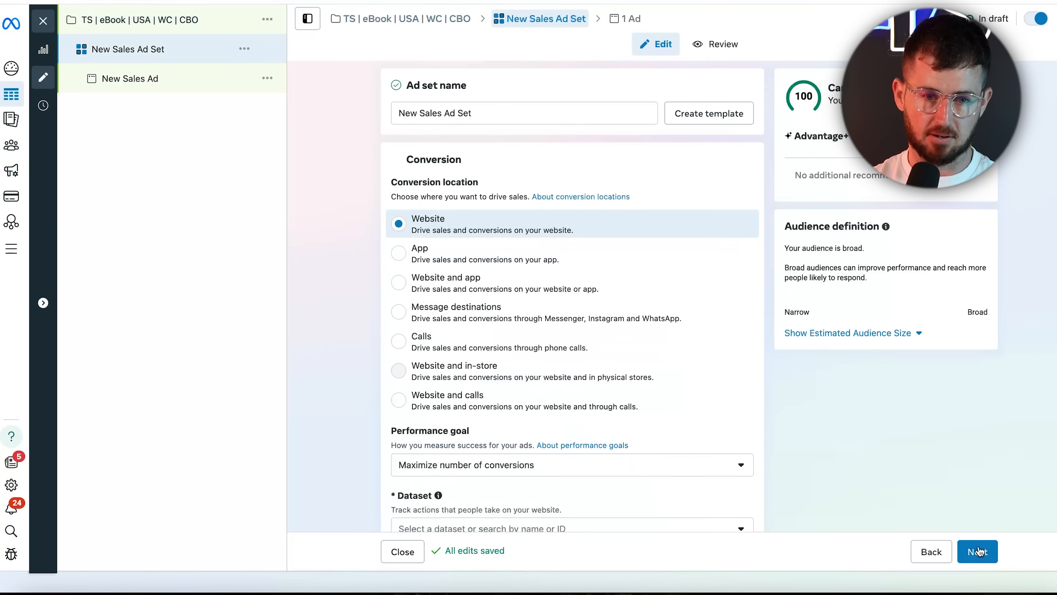
pyautogui.tripleClick(496, 106)
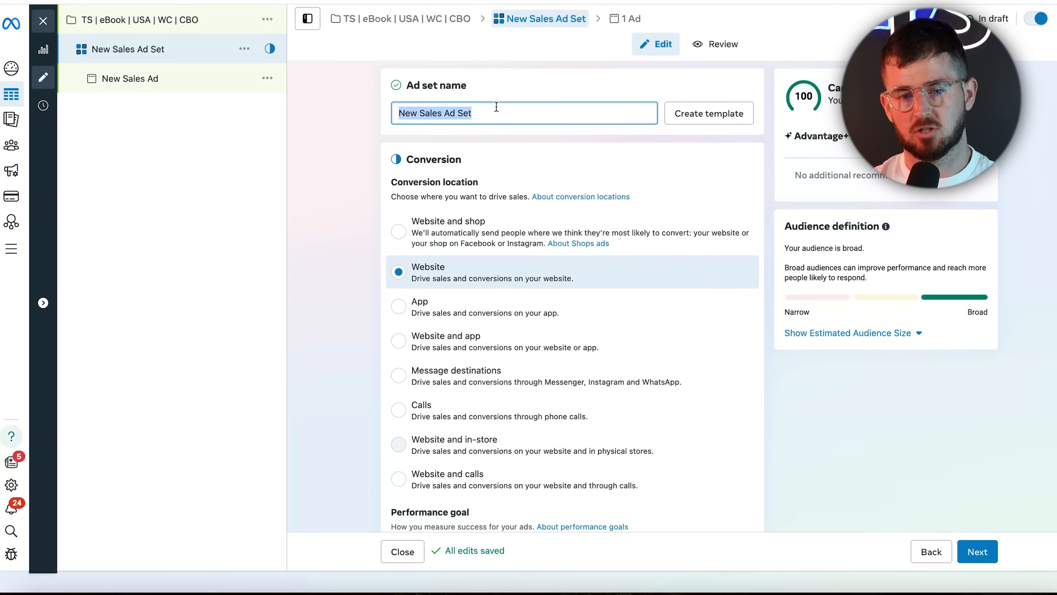
pyautogui.write('101')
pyautogui.write('|')
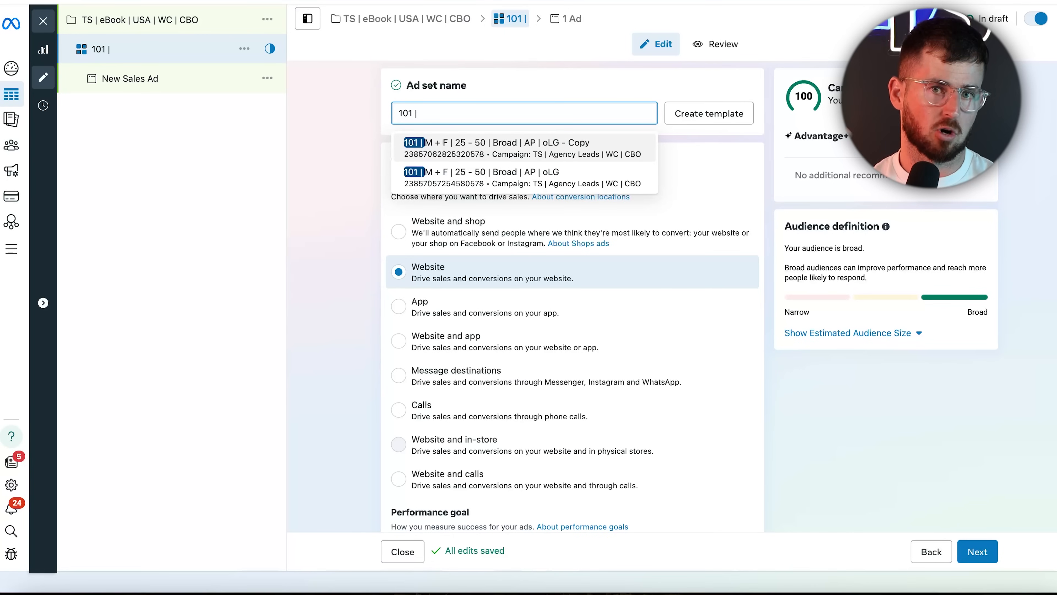
pyautogui.write('M +F')
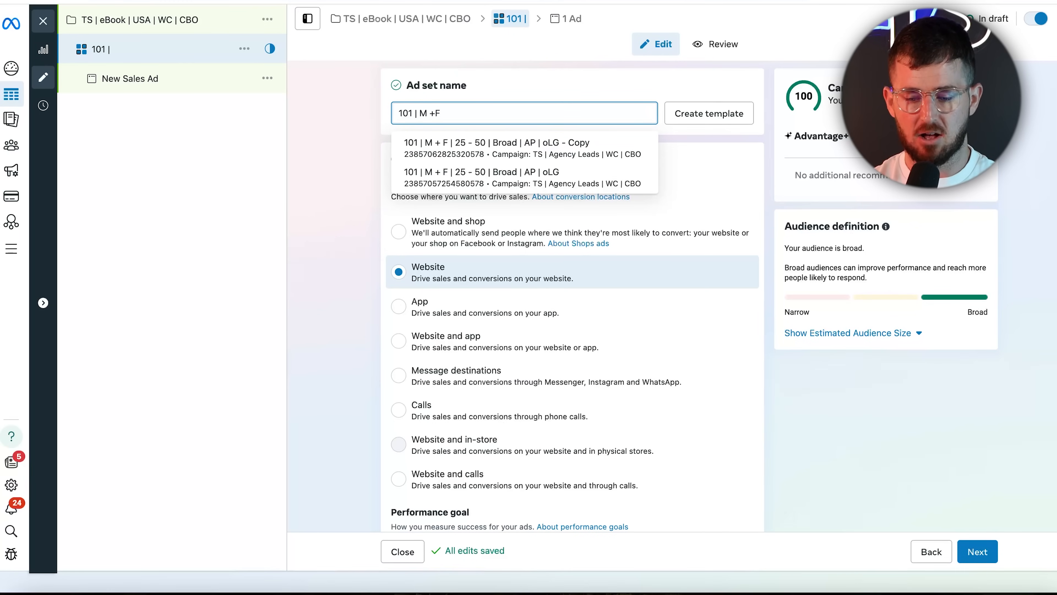
pyautogui.press('BackSpace')
pyautogui.write('F |')
pyautogui.press('BackSpace')
pyautogui.press('BackSpace')
pyautogui.press('BackSpace')
pyautogui.press('BackSpace')
pyautogui.press('BackSpace')
pyautogui.press('BackSpace')
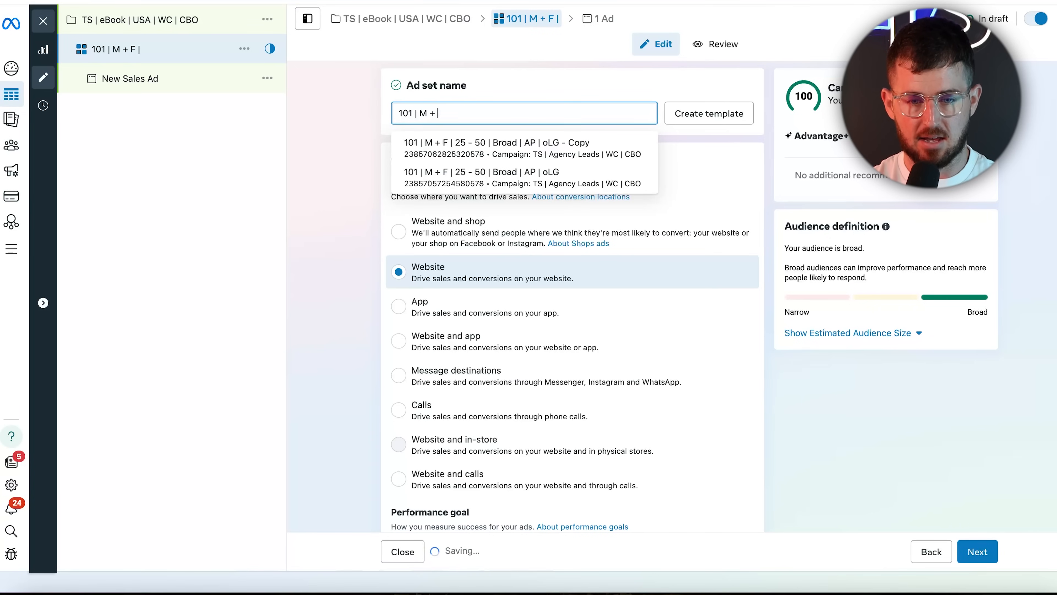
pyautogui.write('+F | 21')
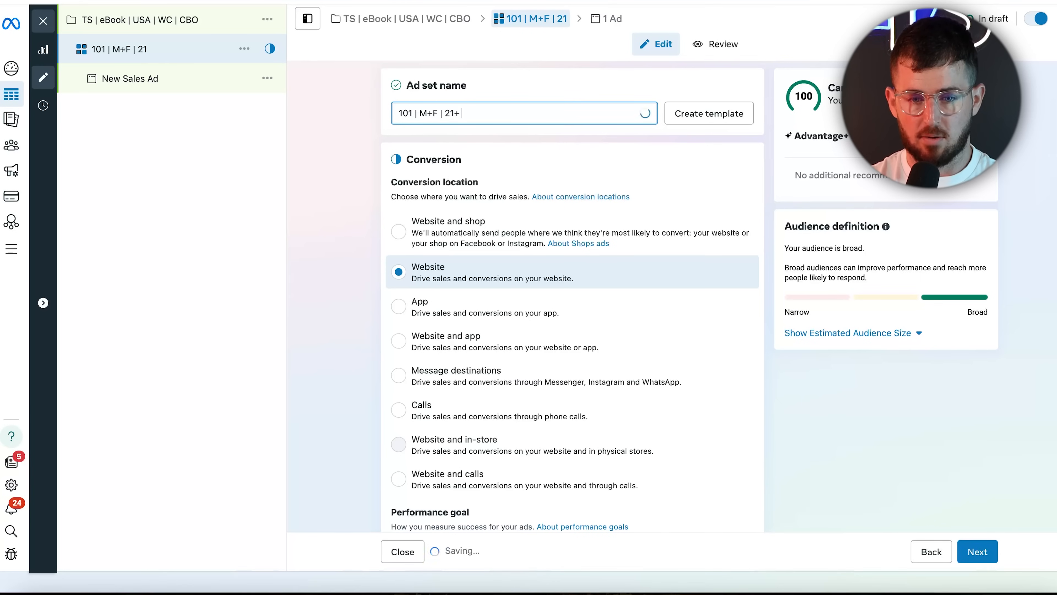
pyautogui.press('BackSpace')
pyautogui.press('BackSpace')
pyautogui.write('18+')
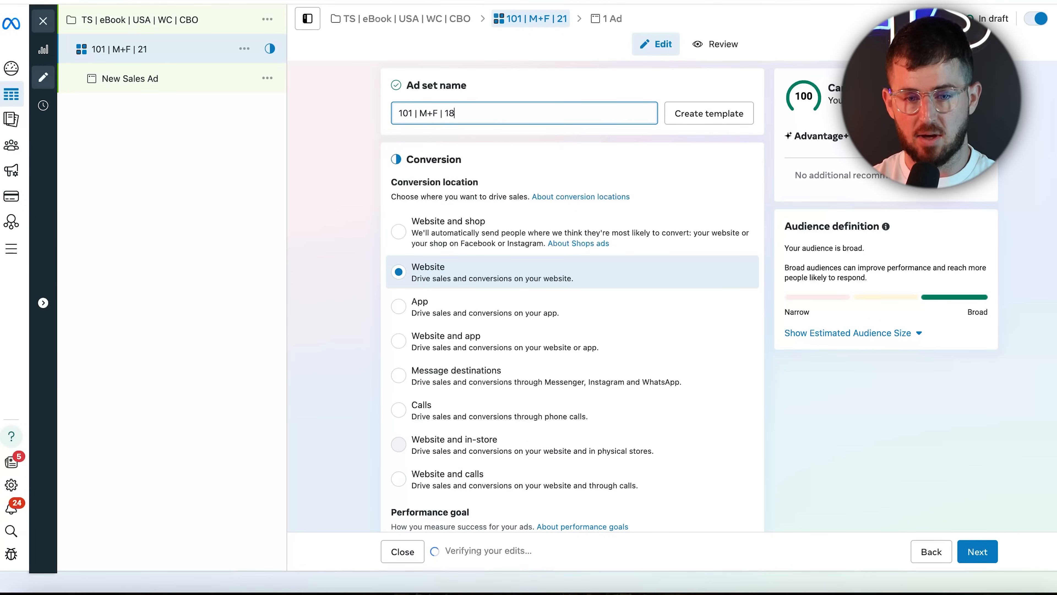
pyautogui.press('BackSpace')
pyautogui.press('BackSpace')
pyautogui.press('BackSpace')
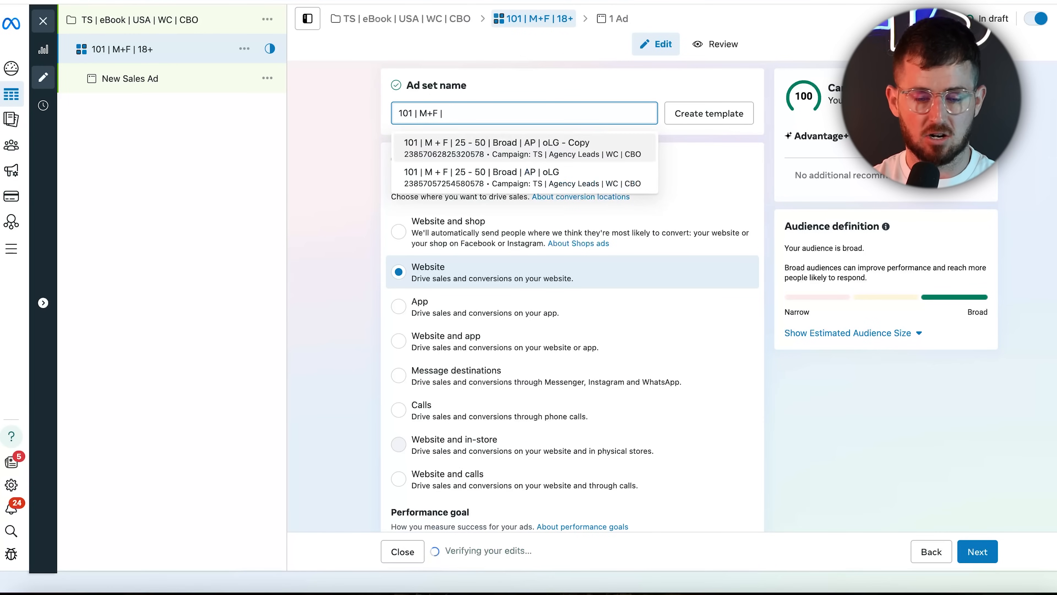
pyautogui.write('18+ |')
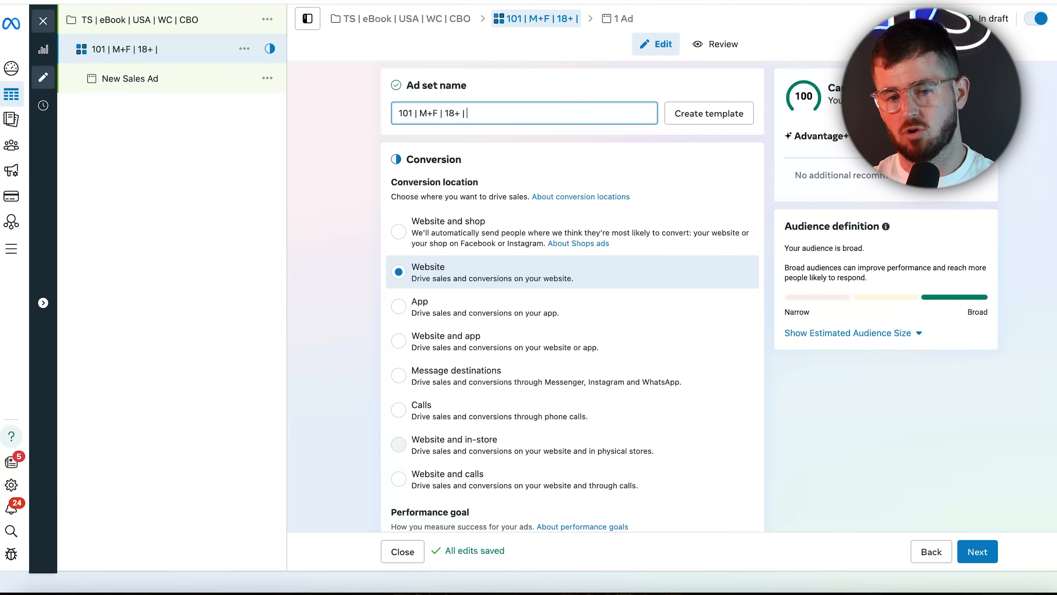
pyautogui.write('Broad')
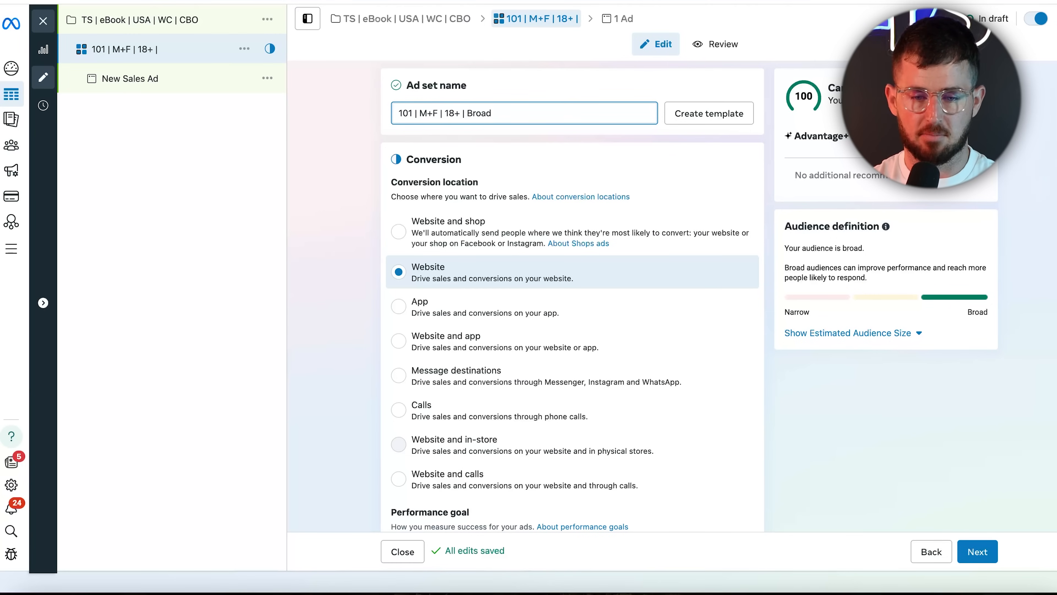
pyautogui.write(' | A')
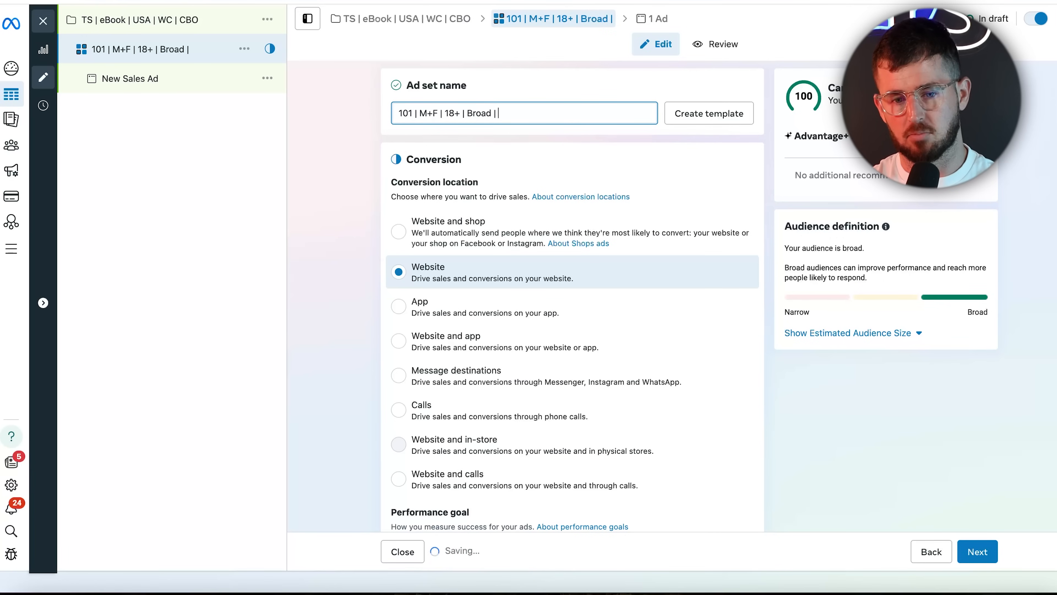
pyautogui.write('P |')
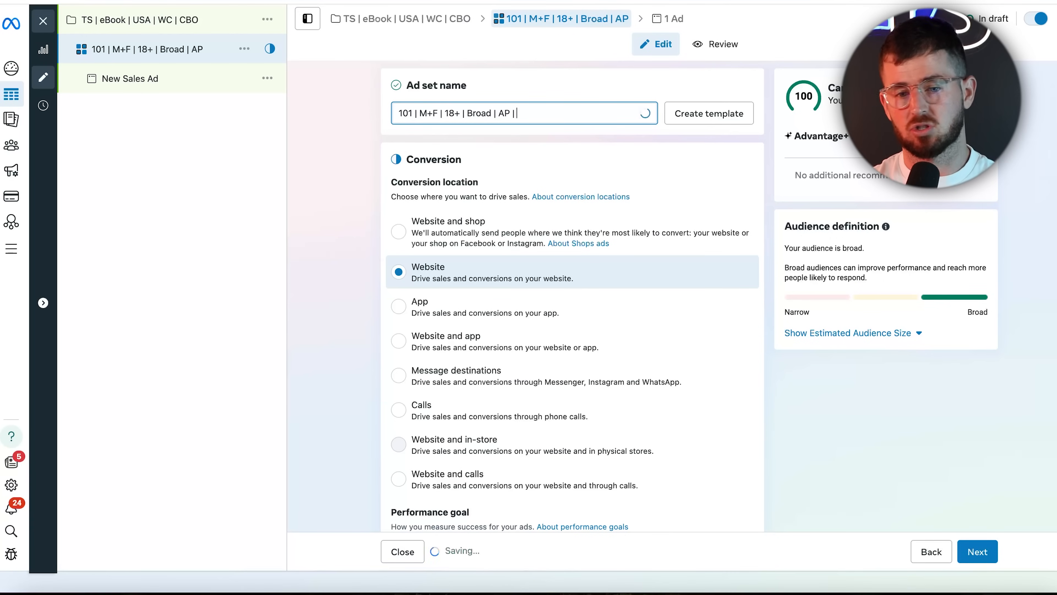
pyautogui.write(' oPUR')
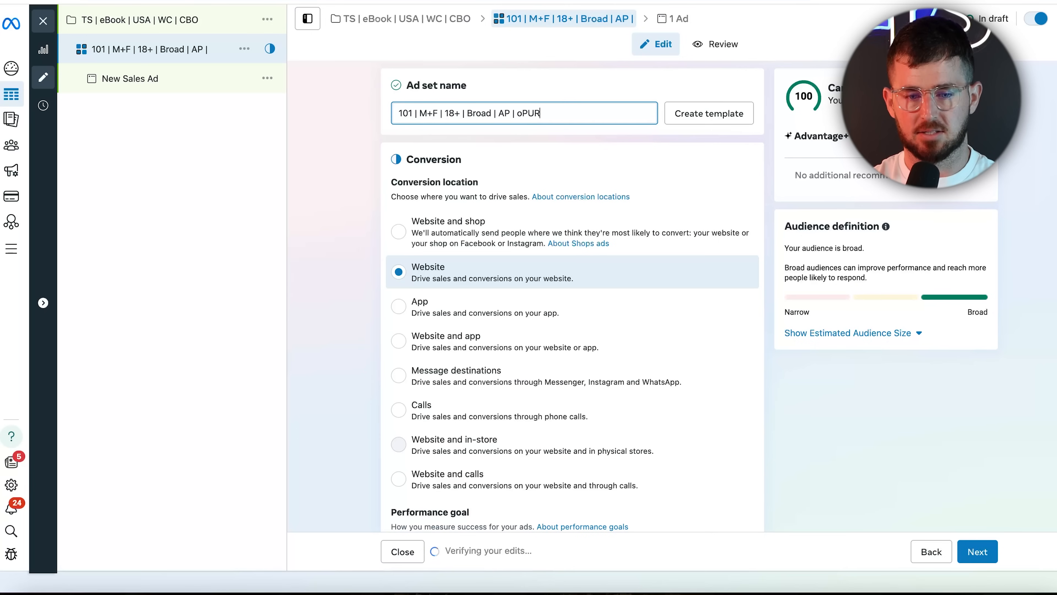
pyautogui.click(839, 399)
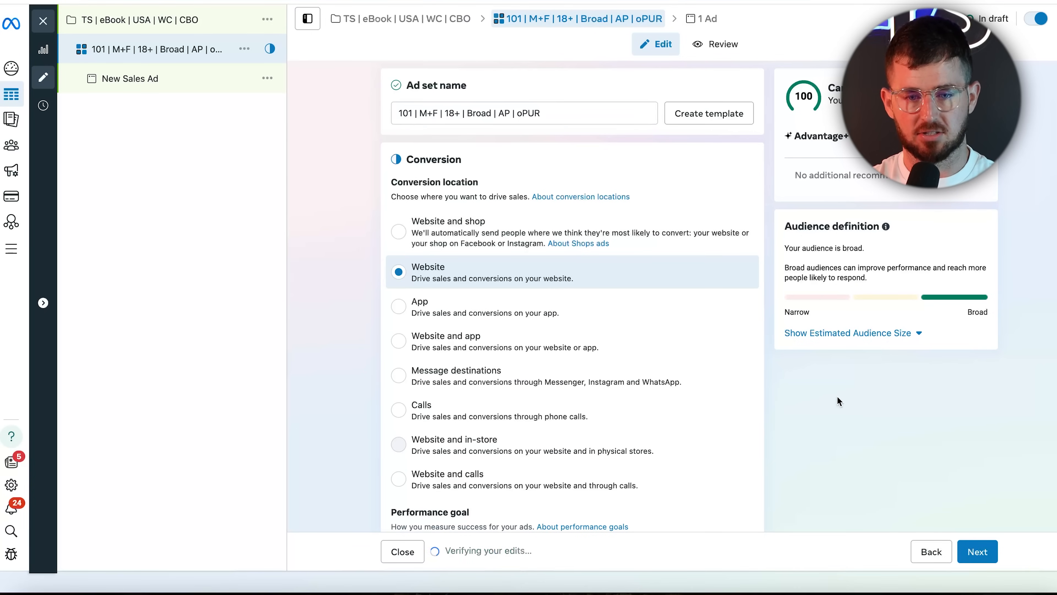
# - Try out the numbers 102, 105 and 135 at the start of the ad set name, and restore 101
pyautogui.moveTo(398, 113); pyautogui.dragTo(570, 115)
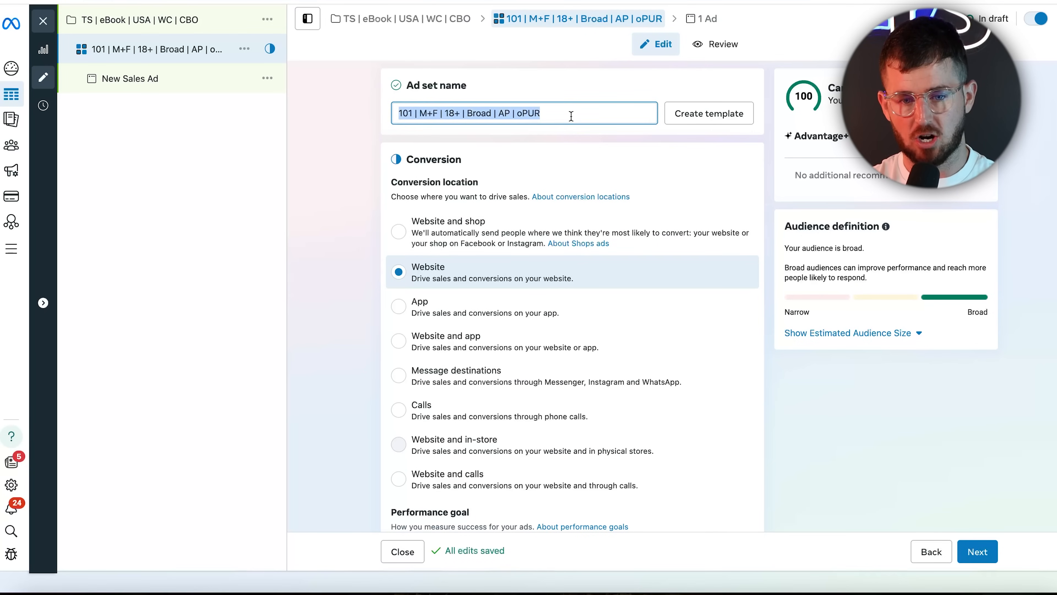
pyautogui.click(410, 111)
pyautogui.moveTo(413, 113); pyautogui.dragTo(400, 115)
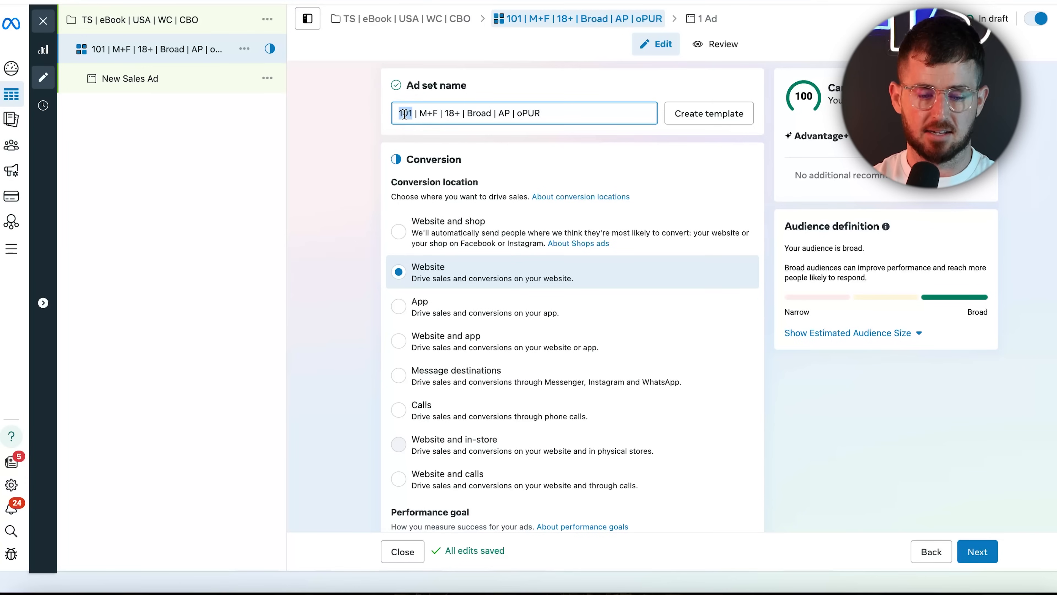
pyautogui.write('102')
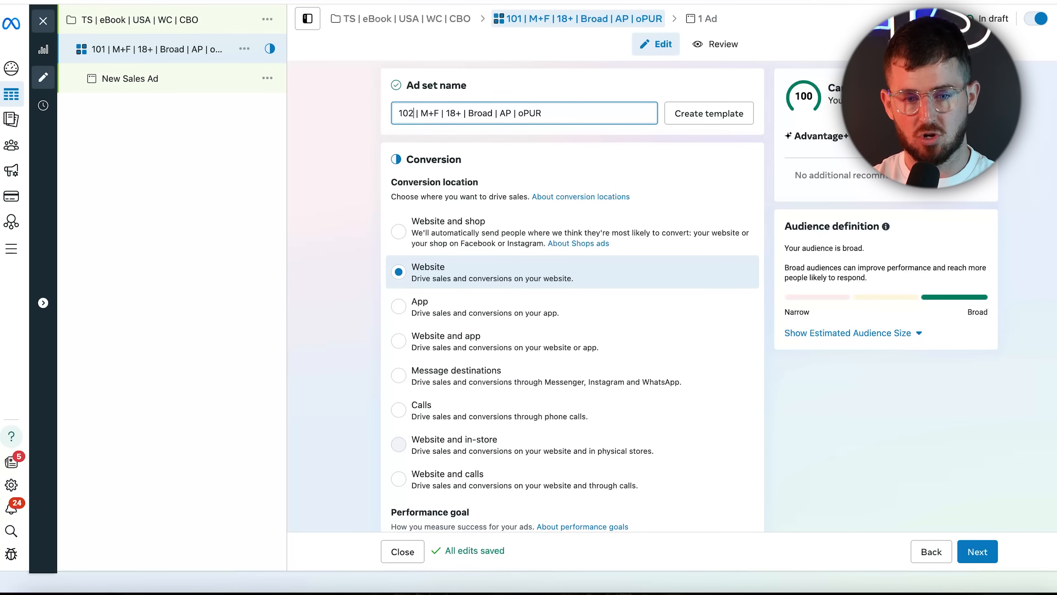
pyautogui.press('BackSpace')
pyautogui.press('BackSpace')
pyautogui.write('05')
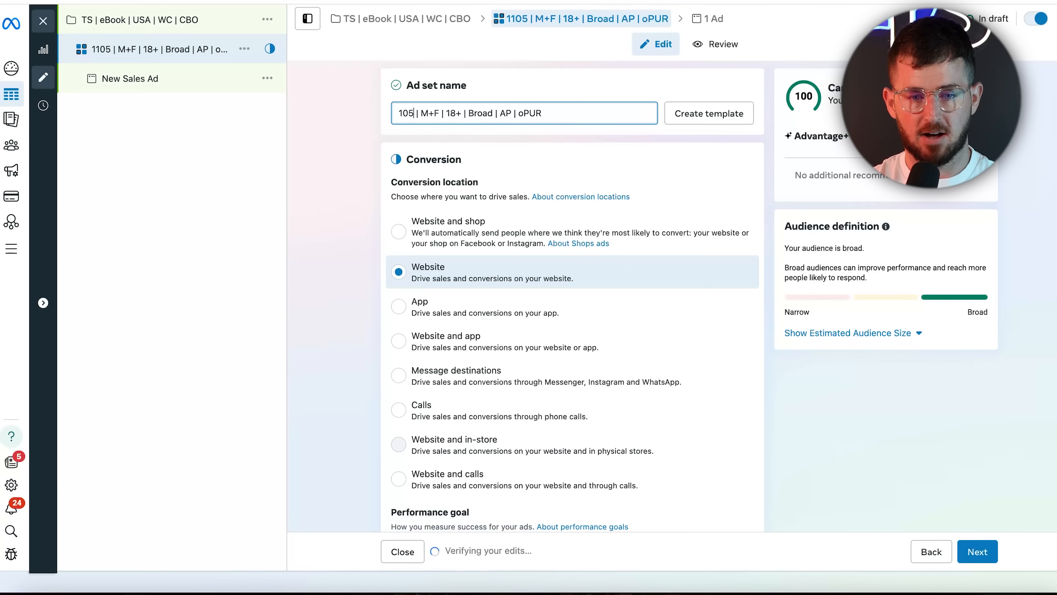
pyautogui.press('BackSpace')
pyautogui.press('BackSpace')
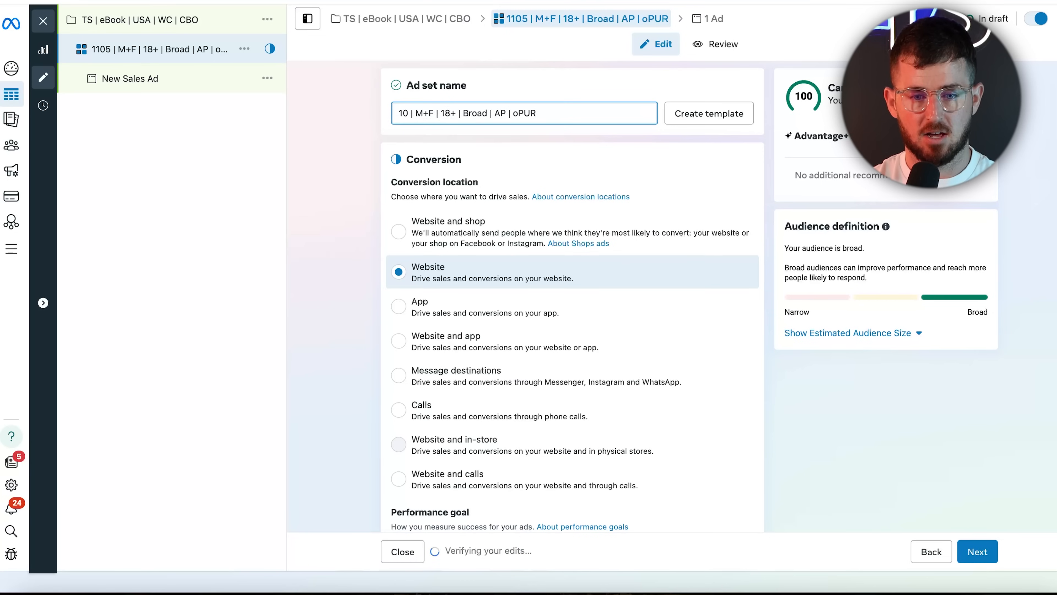
pyautogui.write('353')
pyautogui.press('BackSpace')
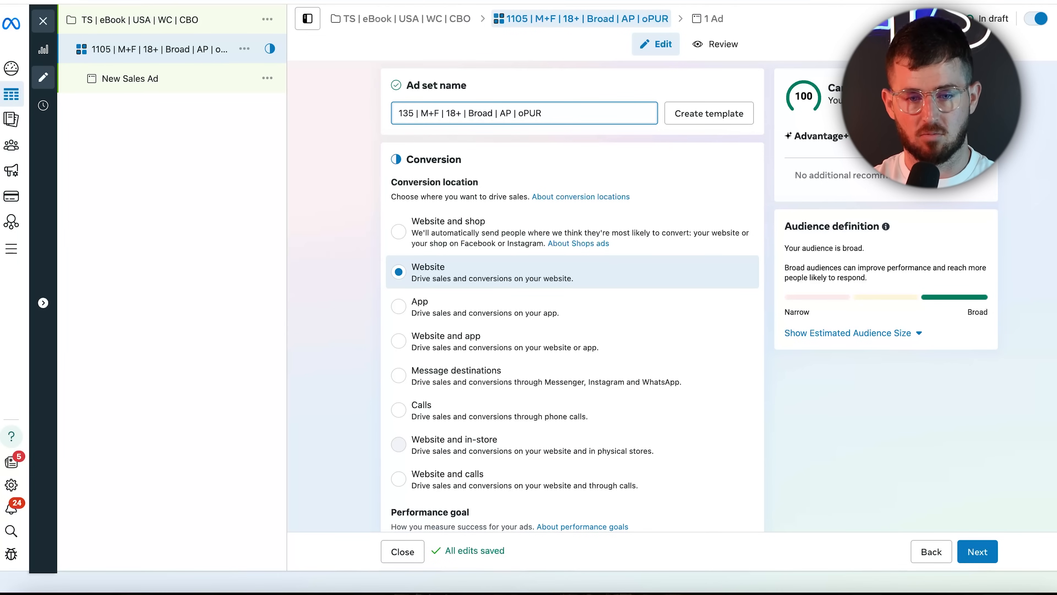
pyautogui.press('BackSpace')
pyautogui.press('BackSpace')
pyautogui.write('01')
pyautogui.click(350, 189)
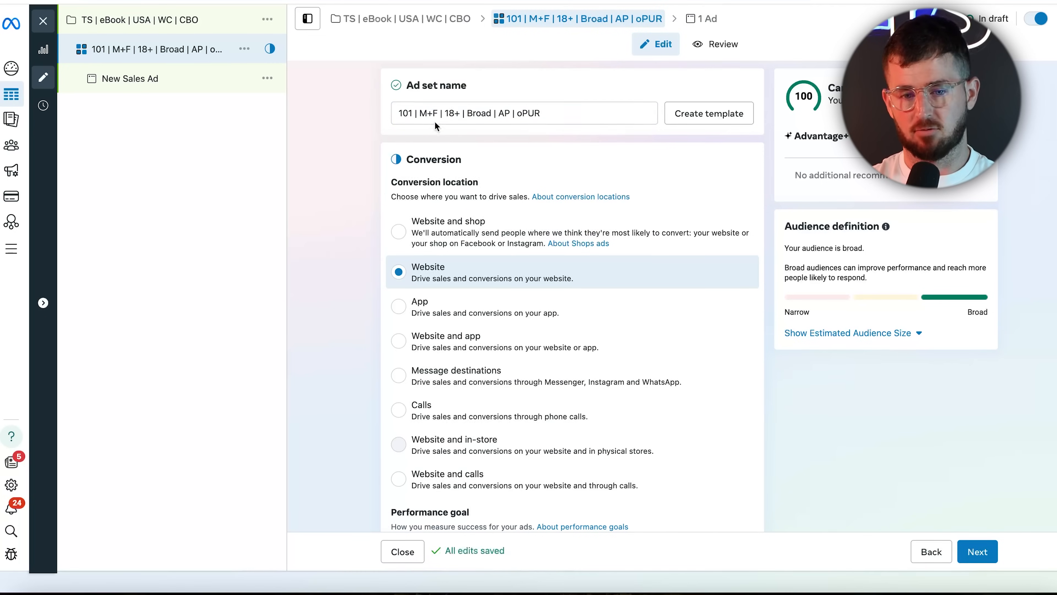
pyautogui.moveTo(444, 115); pyautogui.dragTo(461, 114)
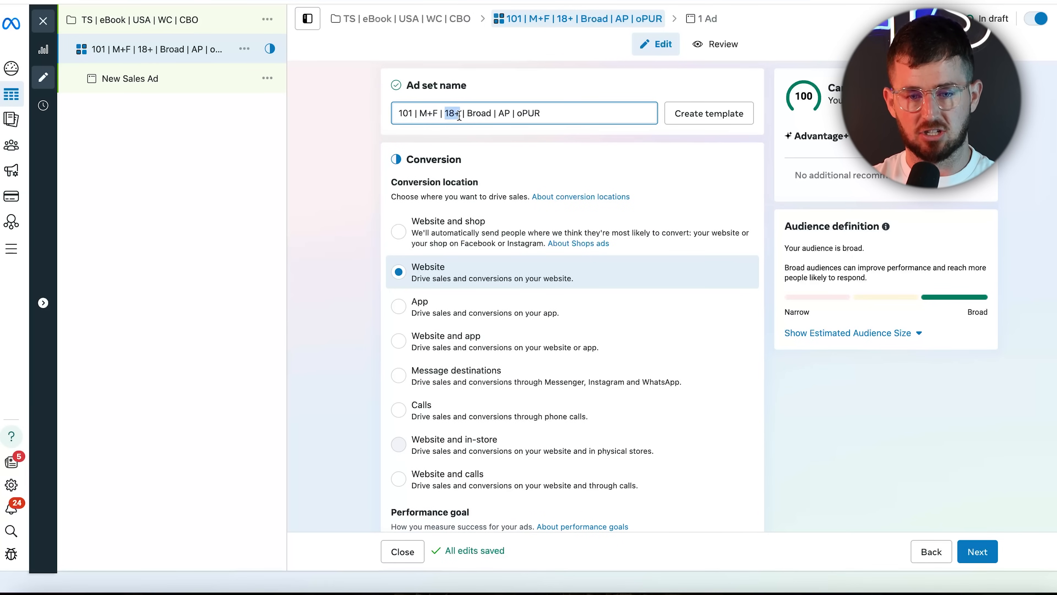
pyautogui.click(510, 126)
pyautogui.moveTo(499, 113); pyautogui.dragTo(510, 113)
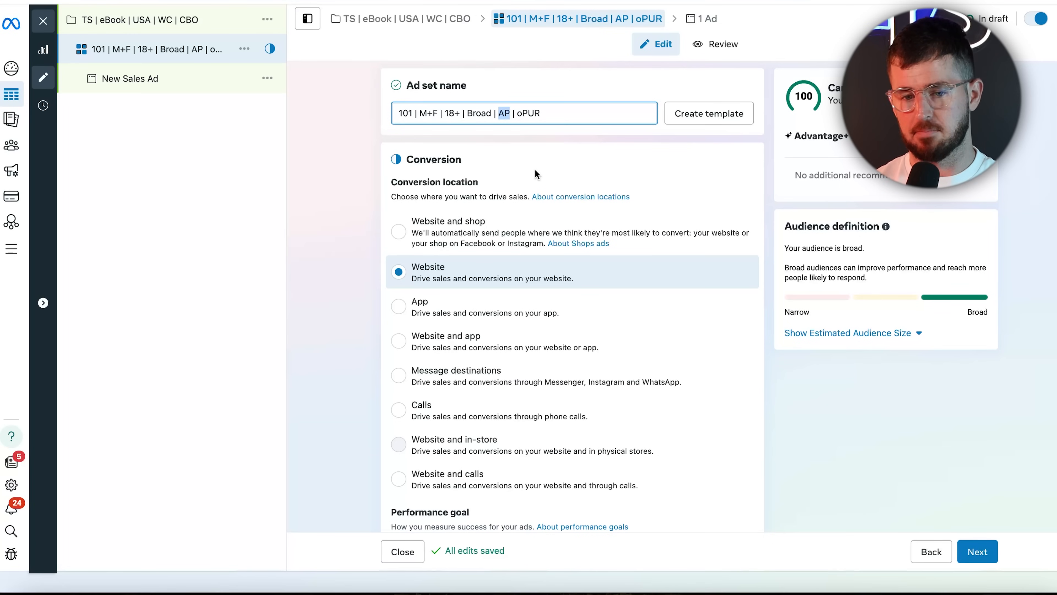
pyautogui.moveTo(419, 113)
pyautogui.mouseDown()
pyautogui.moveTo(446, 113)
pyautogui.moveTo(434, 117)
pyautogui.mouseUp()
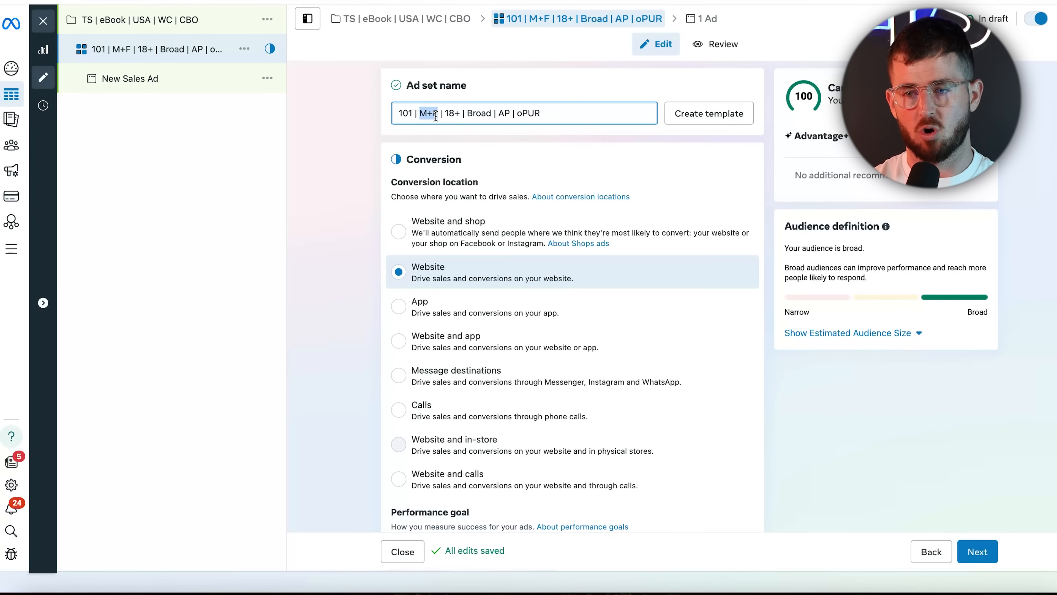
# - Use Website as the conversion location and review the performance goal options, keeping Maximize number of conversions
pyautogui.scroll(-3, 433, 188)
pyautogui.scroll(2, 433, 241)
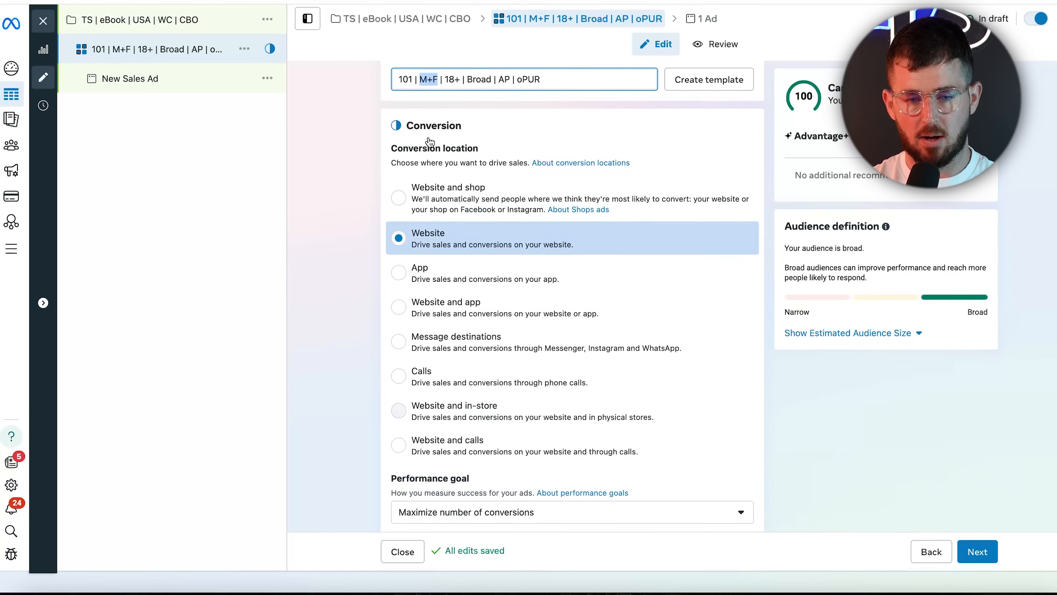
pyautogui.click(431, 249)
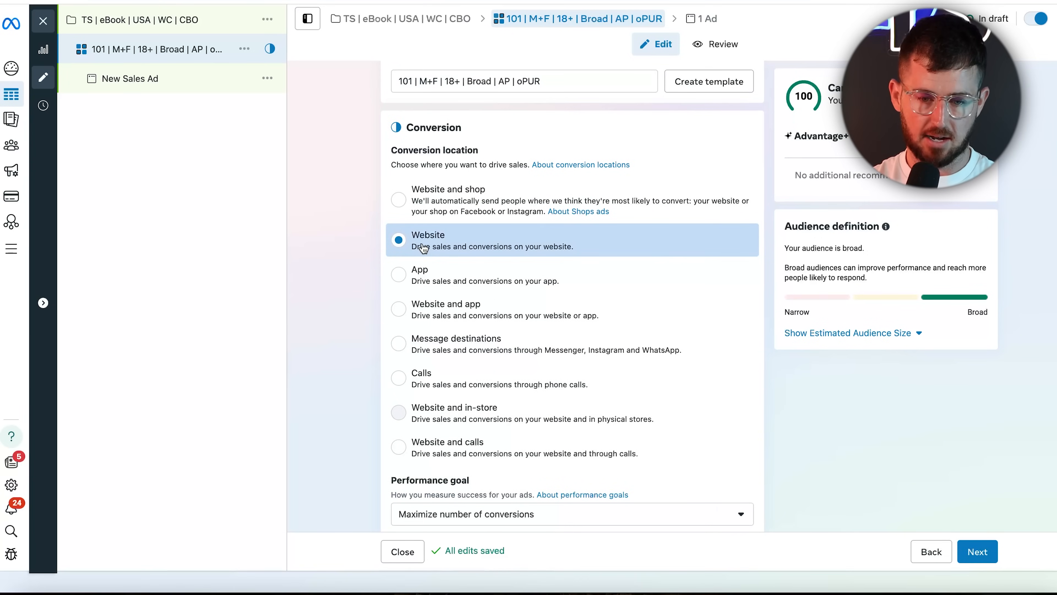
pyautogui.scroll(-5, 362, 356)
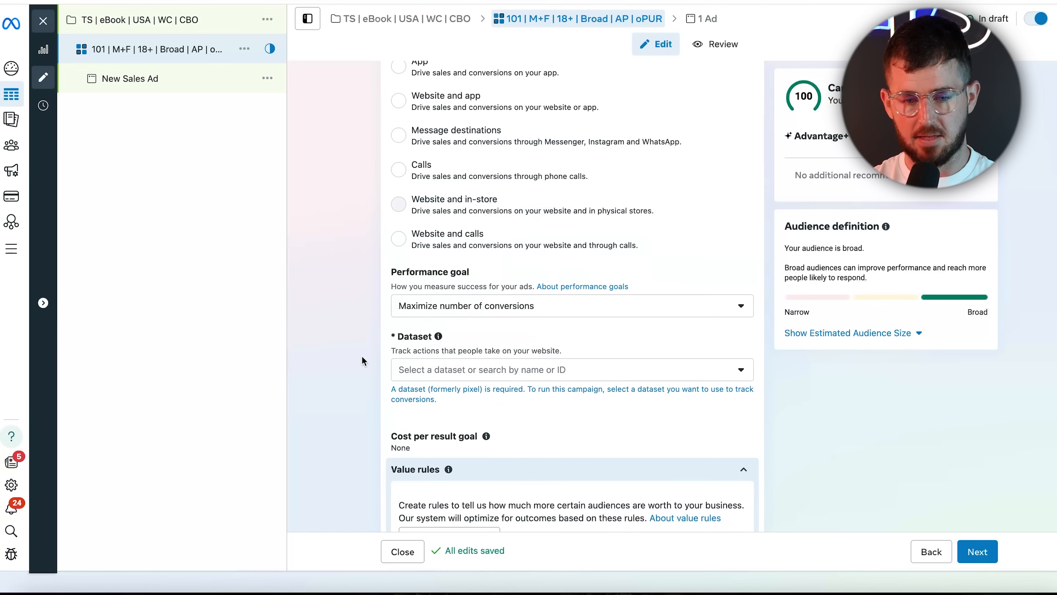
pyautogui.click(480, 311)
pyautogui.scroll(-2, 533, 431)
pyautogui.scroll(2, 532, 431)
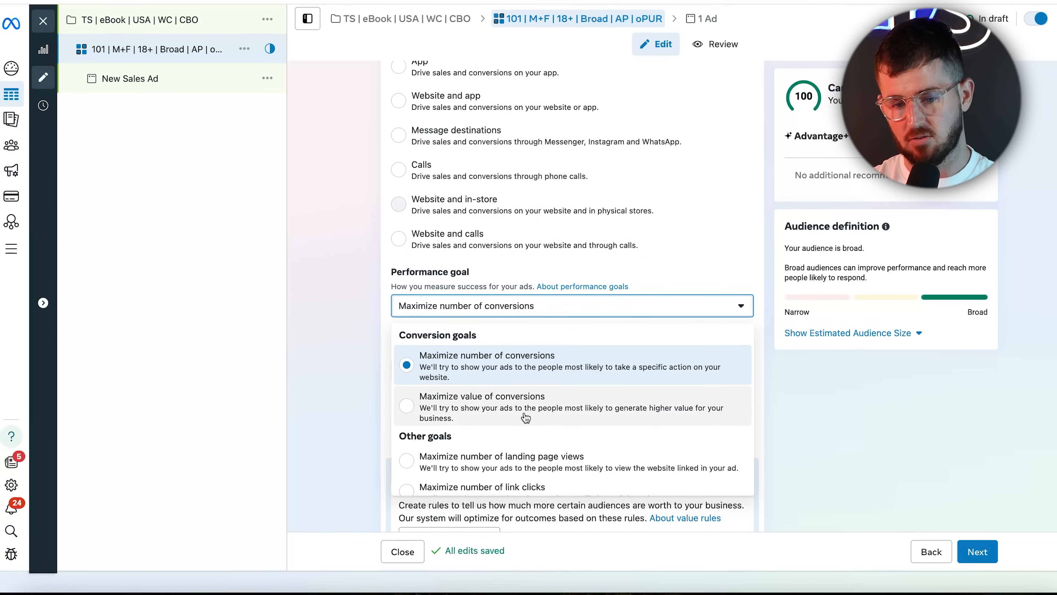
pyautogui.click(353, 343)
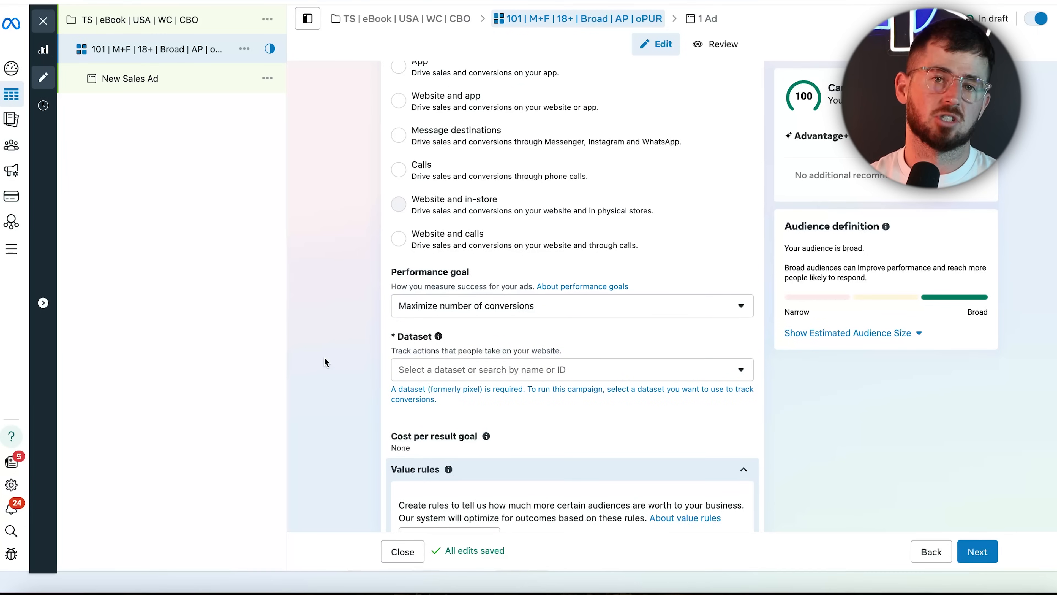
# - Select the Theriot Solutions Pixel dataset and set the ad set's conversion event to Purchase
pyautogui.scroll(-2, 324, 361)
pyautogui.click(495, 281)
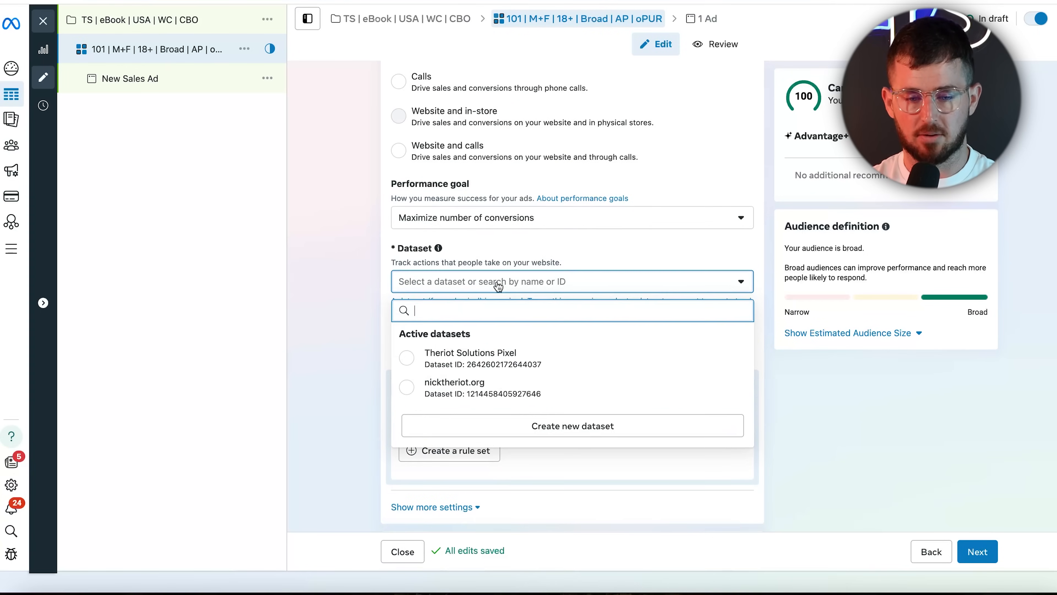
pyautogui.click(496, 356)
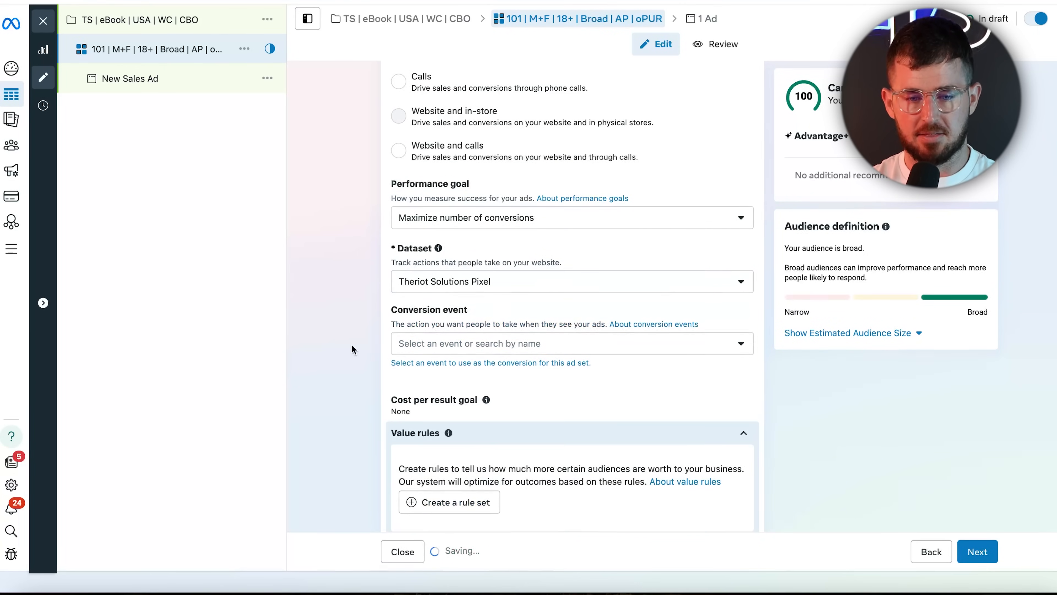
pyautogui.scroll(-1, 367, 334)
pyautogui.scroll(-1, 344, 323)
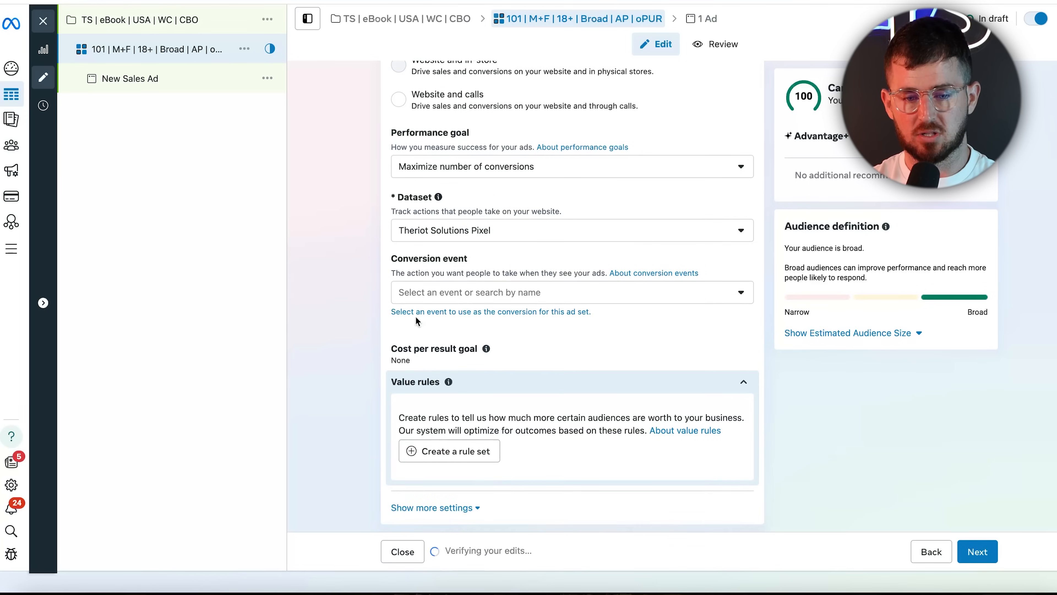
pyautogui.click(466, 296)
pyautogui.click(461, 366)
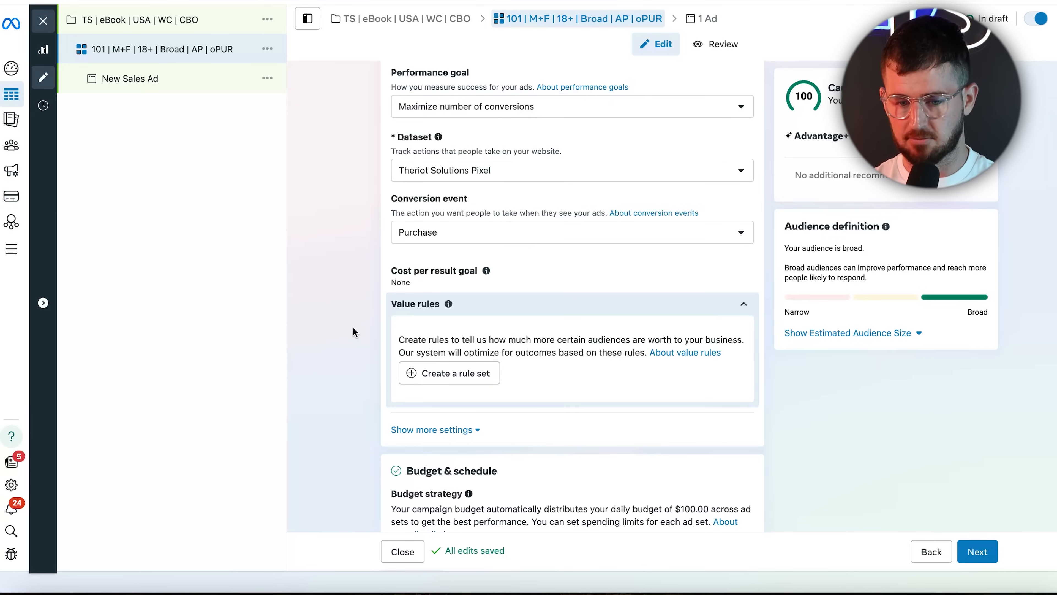
pyautogui.scroll(-7, 427, 252)
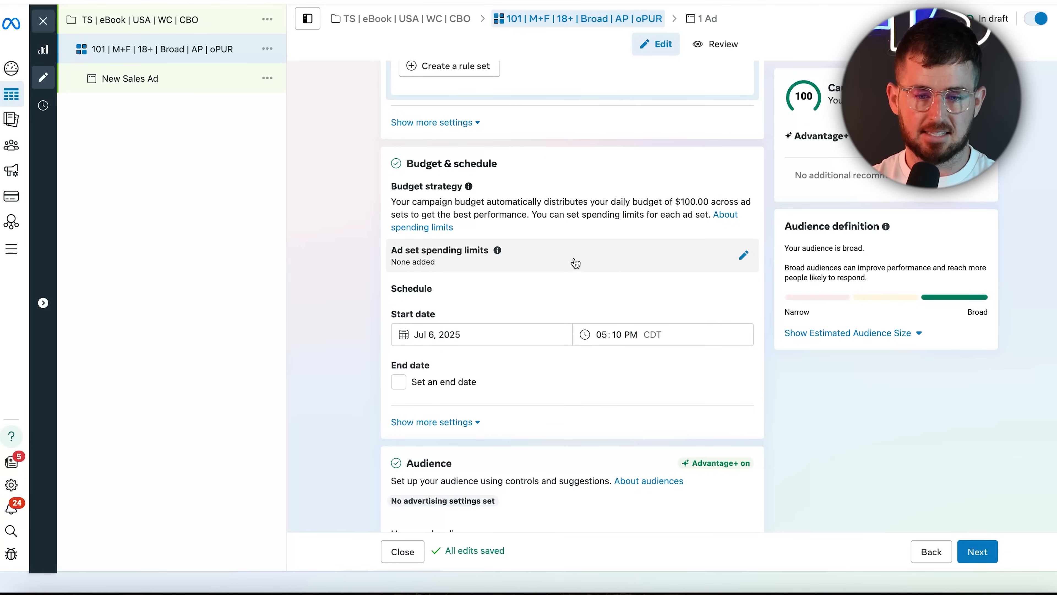
# - Enable ad set spending limits and set the daily minimum to $10.00
pyautogui.click(751, 255)
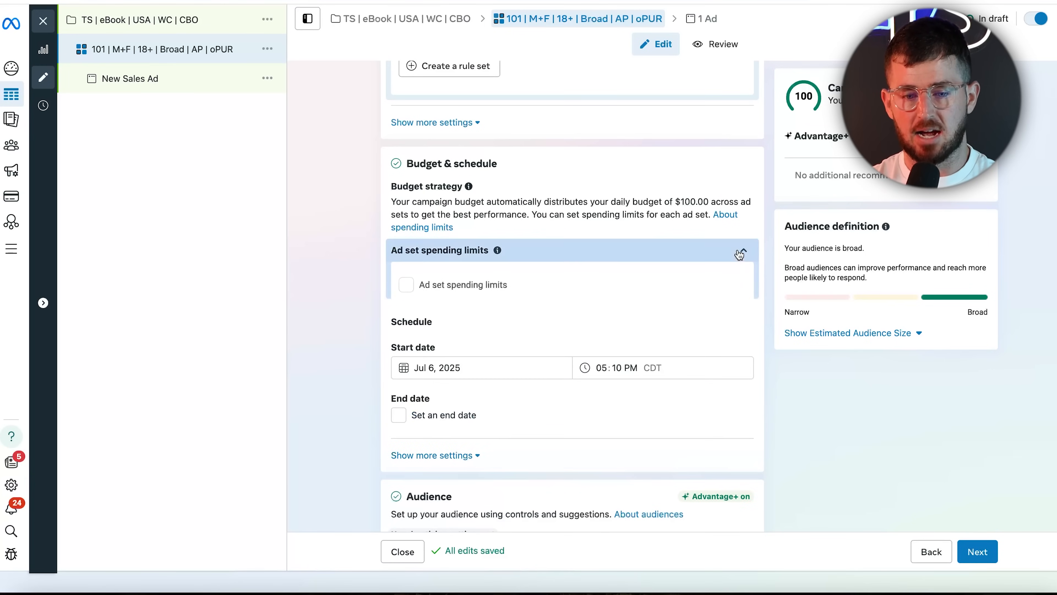
pyautogui.click(418, 284)
pyautogui.click(467, 322)
pyautogui.write('10')
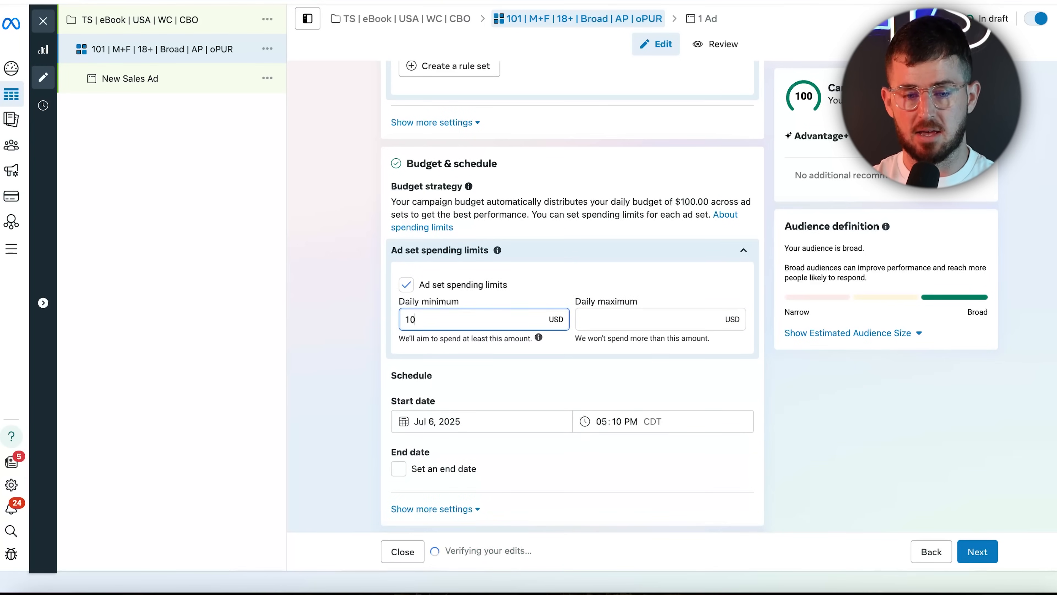
pyautogui.click(343, 333)
pyautogui.click(477, 319)
pyautogui.moveTo(476, 319); pyautogui.dragTo(388, 323)
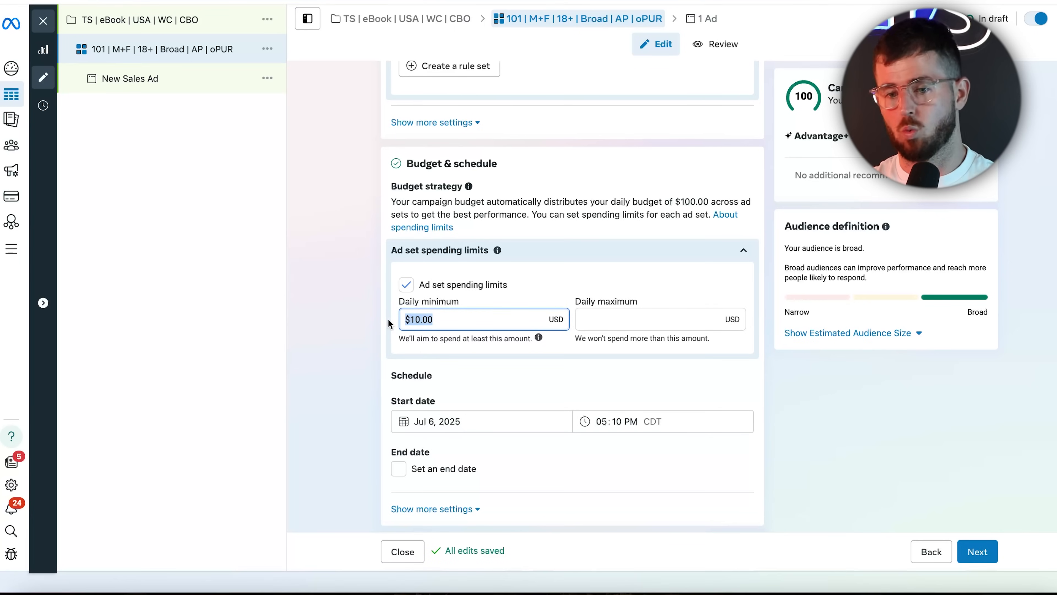
pyautogui.click(385, 323)
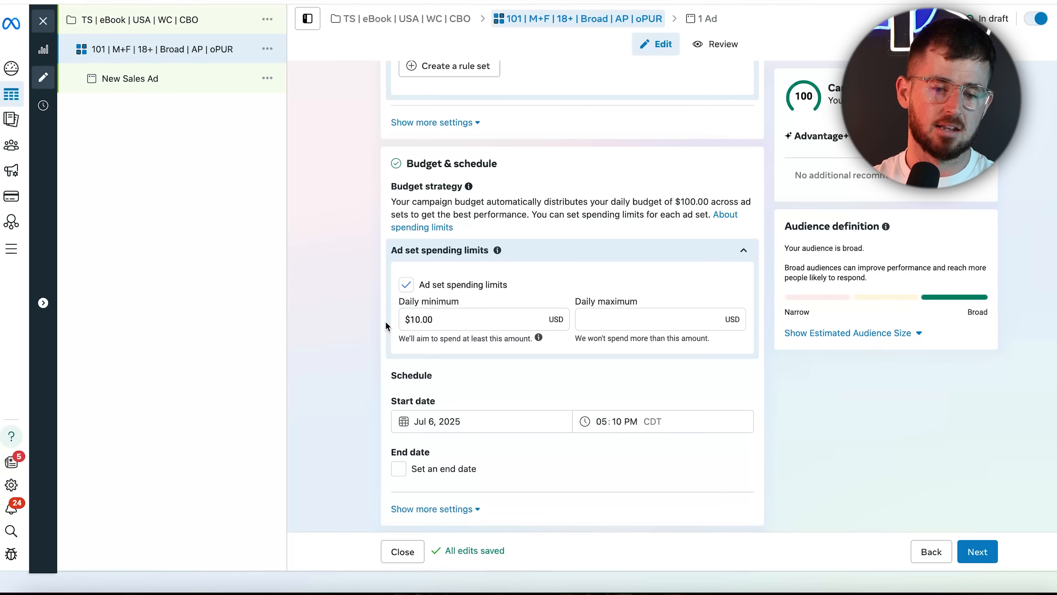
pyautogui.moveTo(472, 316); pyautogui.dragTo(342, 315)
pyautogui.click(342, 315)
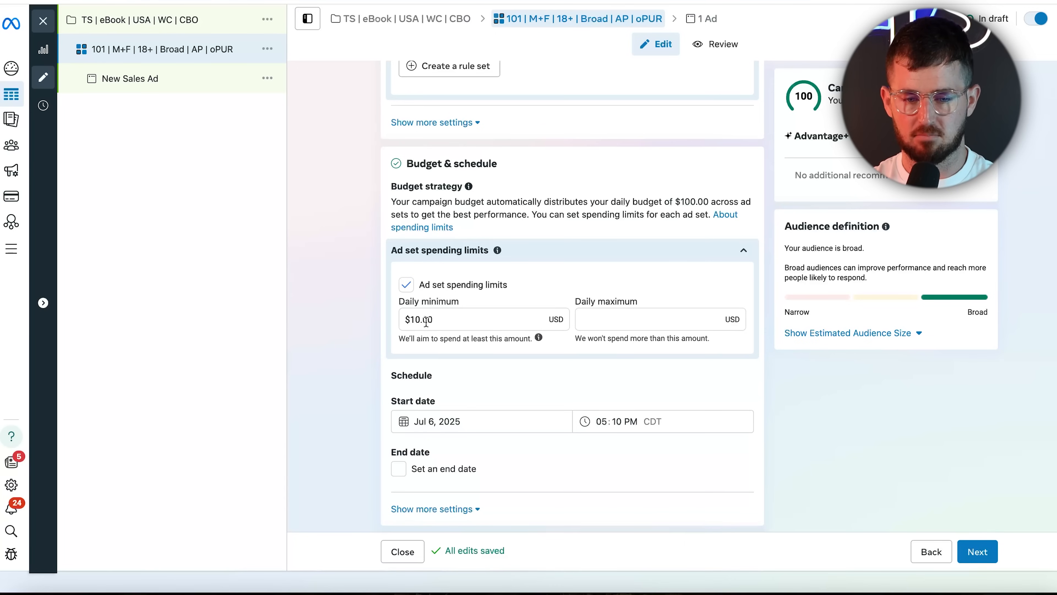
pyautogui.moveTo(421, 325); pyautogui.dragTo(343, 326)
pyautogui.click(327, 342)
# - Schedule the ad set to start on July 7, 2025 at 12:00 AM
pyautogui.scroll(-3, 345, 398)
pyautogui.click(496, 310)
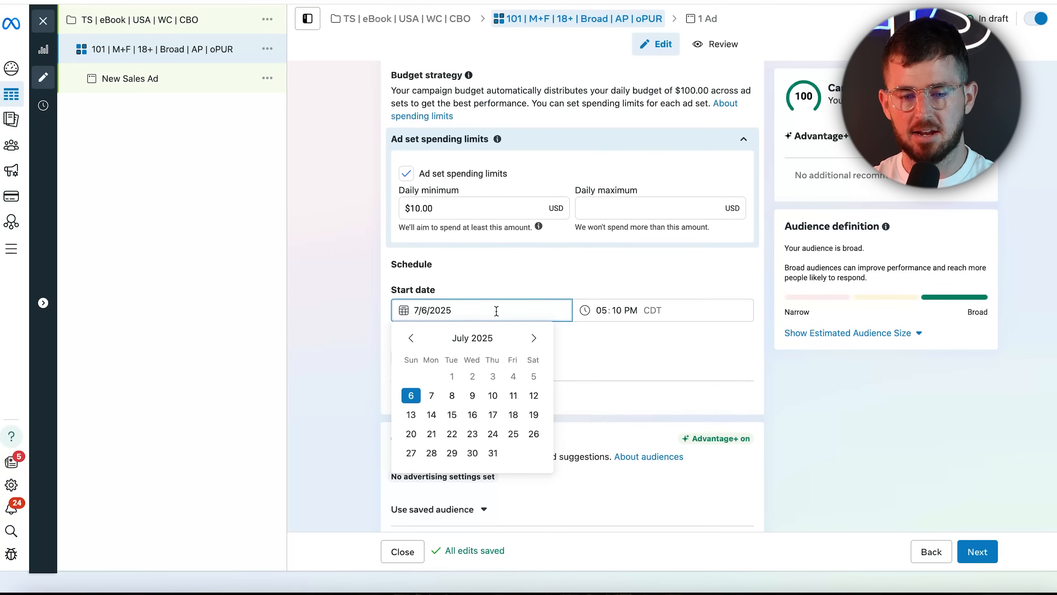
pyautogui.click(431, 395)
pyautogui.click(631, 310)
pyautogui.press('a')
pyautogui.click(330, 340)
# - Reveal the additional budget and schedule settings and check the end date and budget scheduling options
pyautogui.scroll(-3, 329, 341)
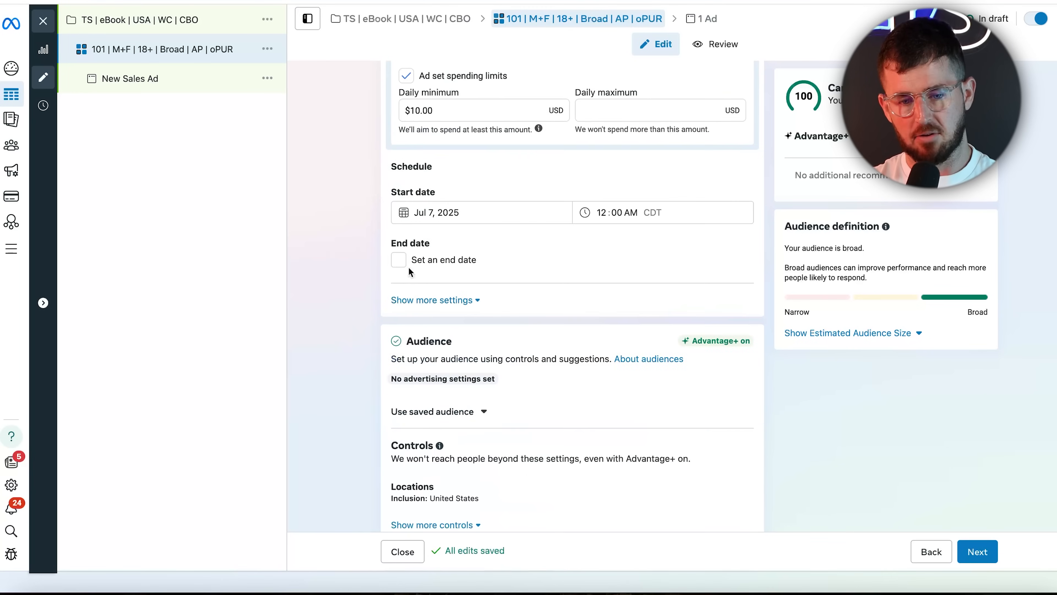
pyautogui.click(416, 300)
pyautogui.scroll(-5, 354, 341)
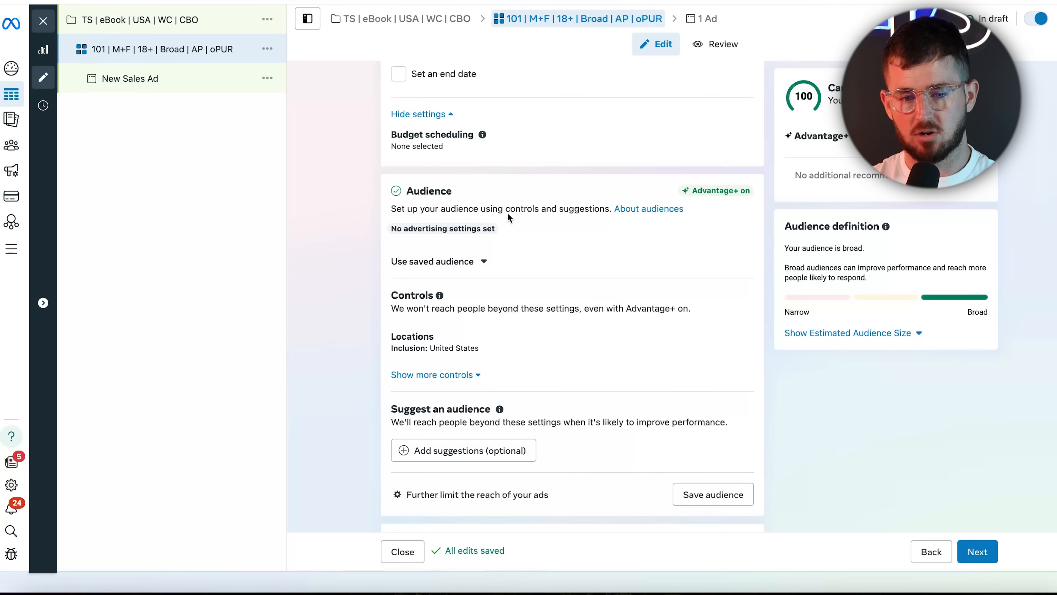
# - Expand the additional audience controls and review the location targeting, keeping United States
pyautogui.click(442, 375)
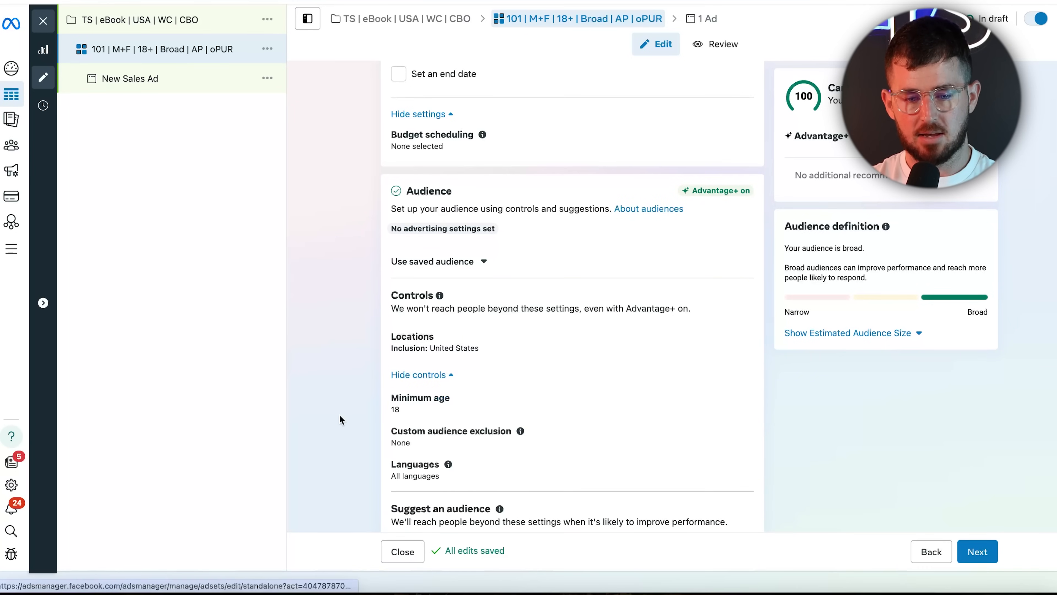
pyautogui.scroll(-5, 339, 415)
pyautogui.scroll(3, 340, 415)
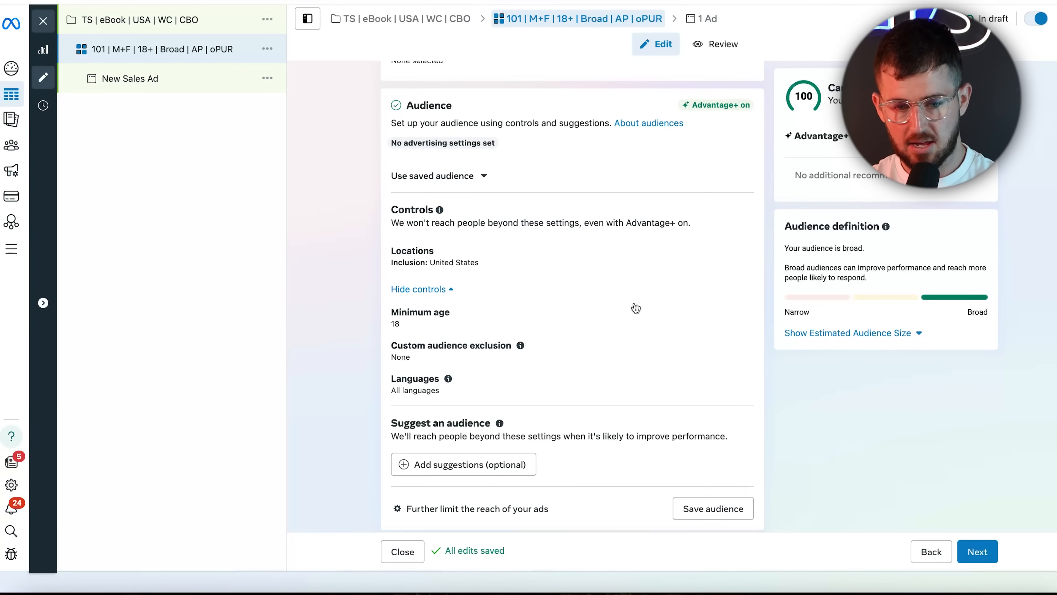
pyautogui.click(745, 257)
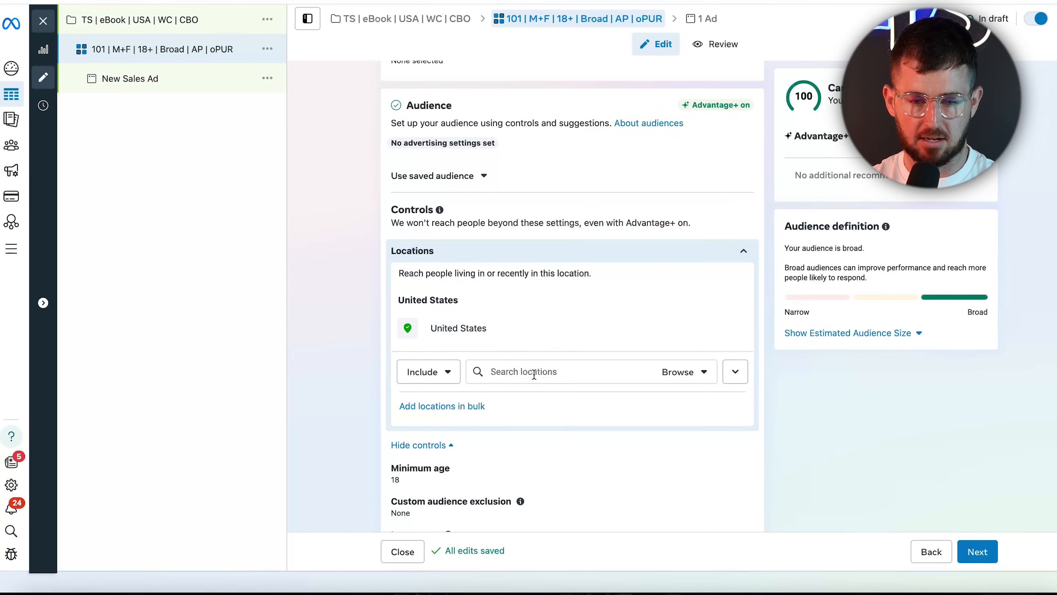
pyautogui.click(744, 250)
pyautogui.scroll(-2, 633, 328)
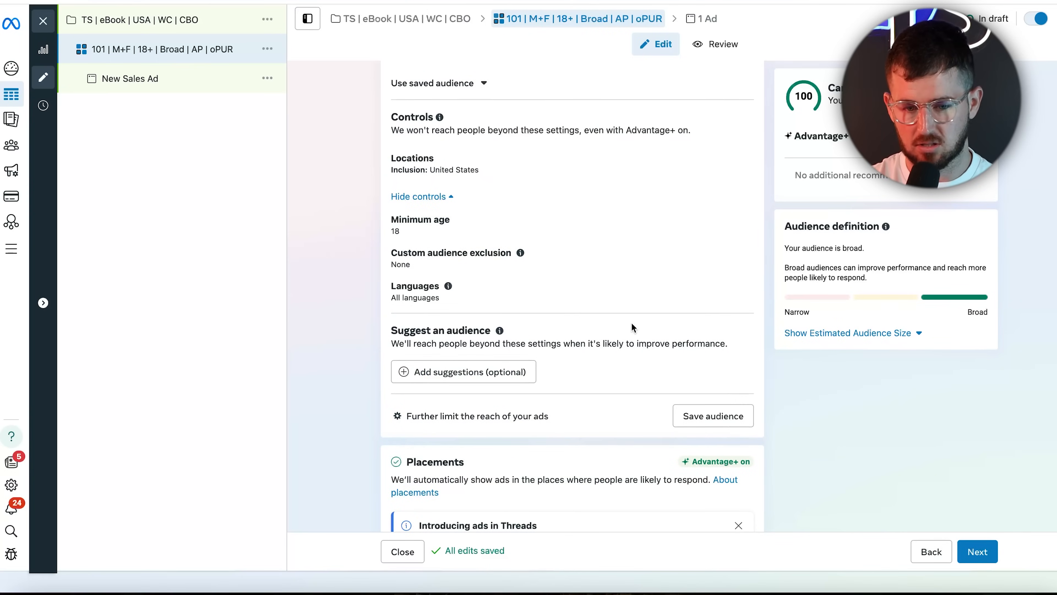
# - Search the custom audiences for "purchase" and exclude Purchase 30 days youtube from the ad set's audience
pyautogui.click(595, 255)
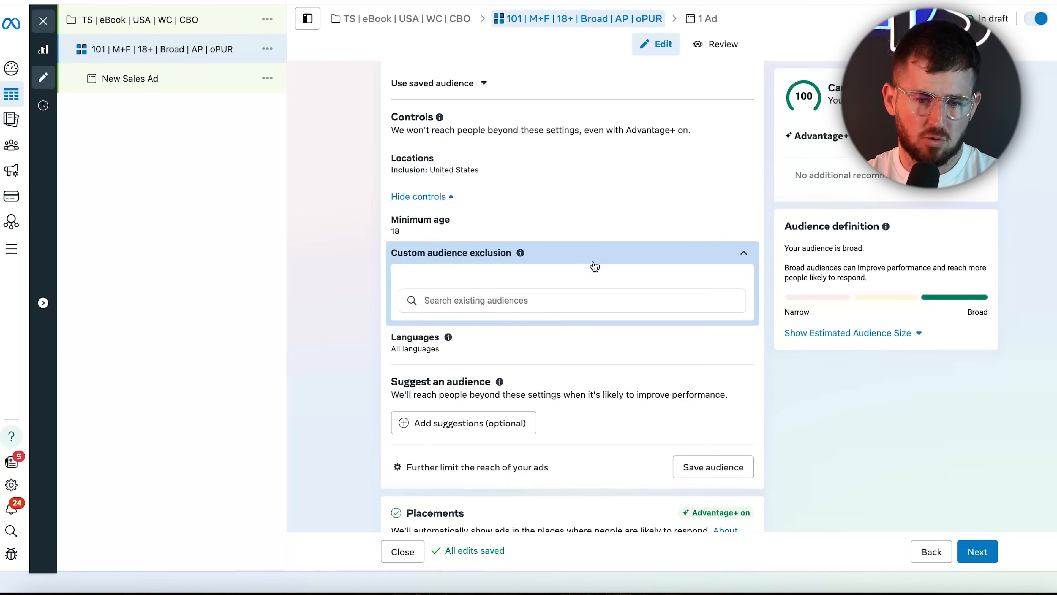
pyautogui.click(571, 297)
pyautogui.click(329, 344)
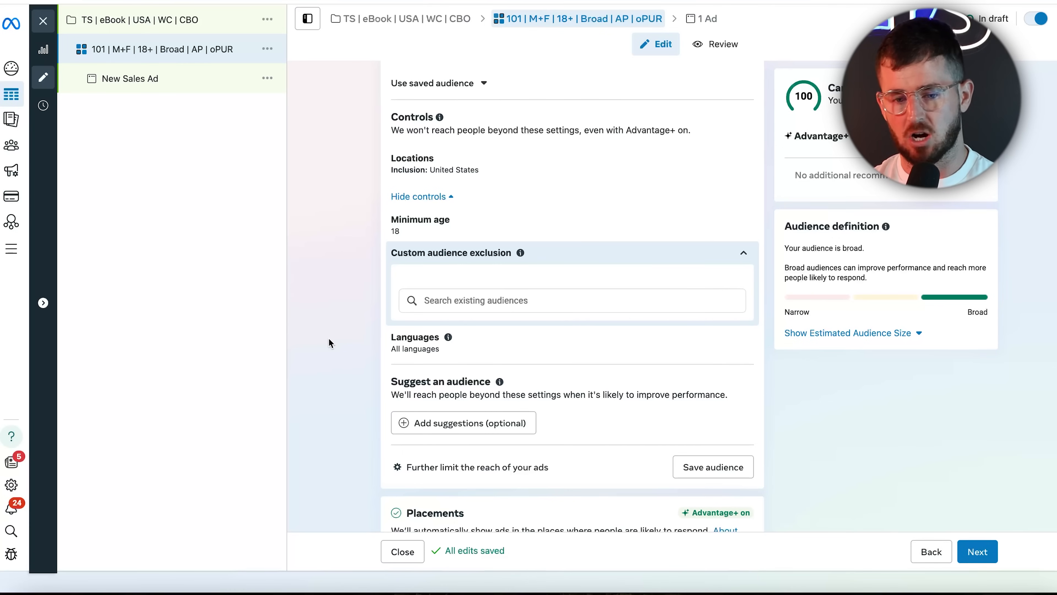
pyautogui.click(492, 304)
pyautogui.click(286, 340)
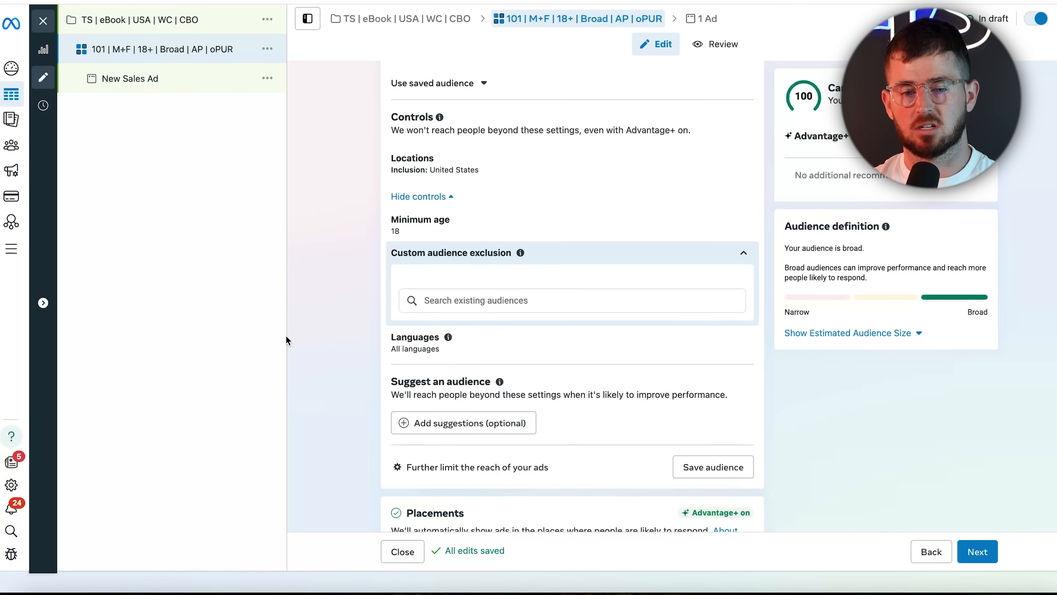
pyautogui.click(501, 300)
pyautogui.write('purchase')
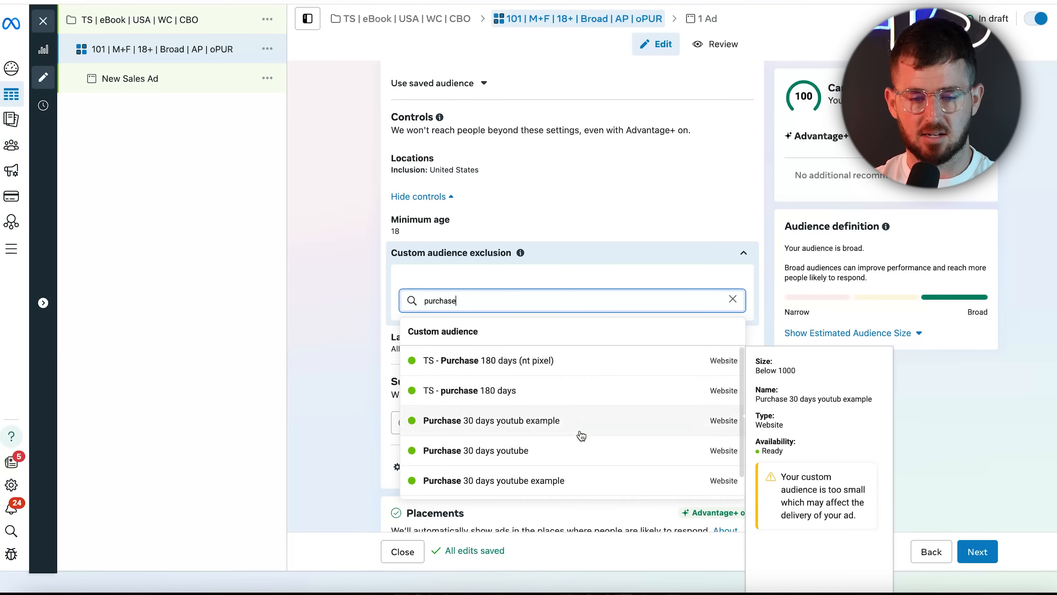
pyautogui.moveTo(565, 369)
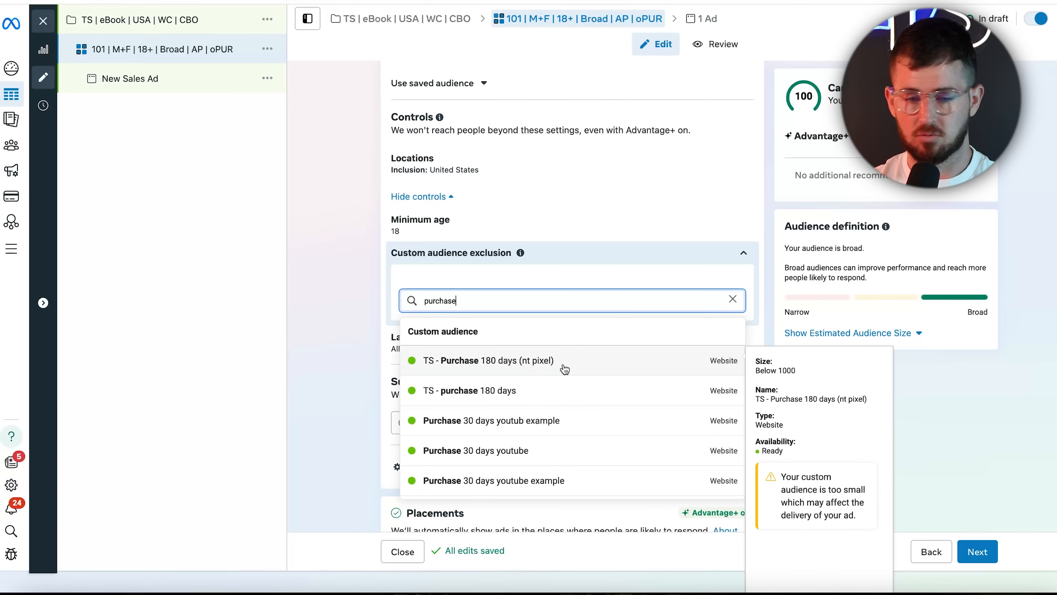
pyautogui.scroll(-1, 565, 370)
pyautogui.scroll(1, 565, 369)
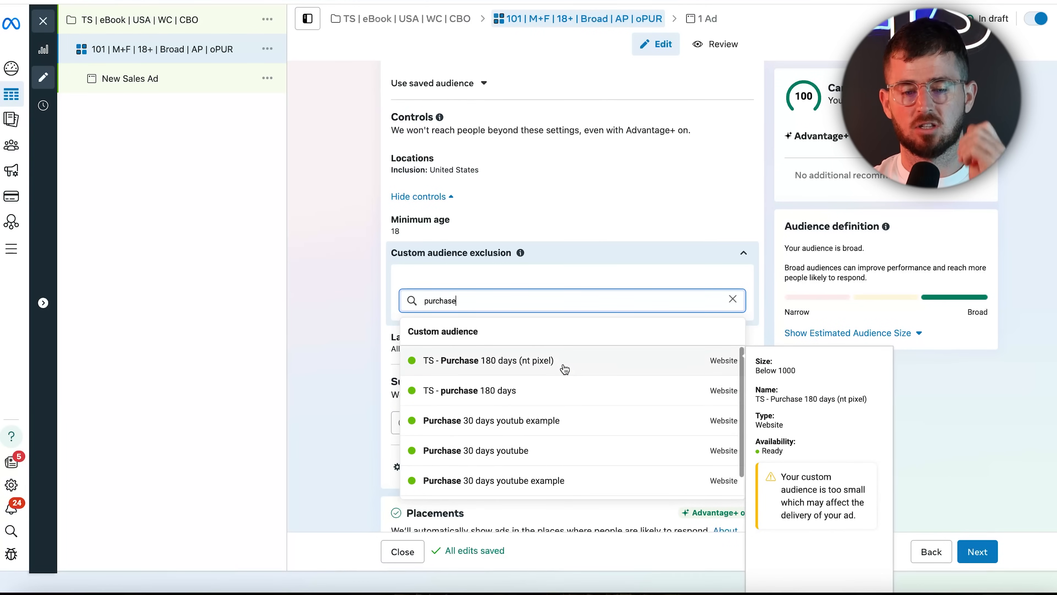
pyautogui.scroll(-1, 565, 370)
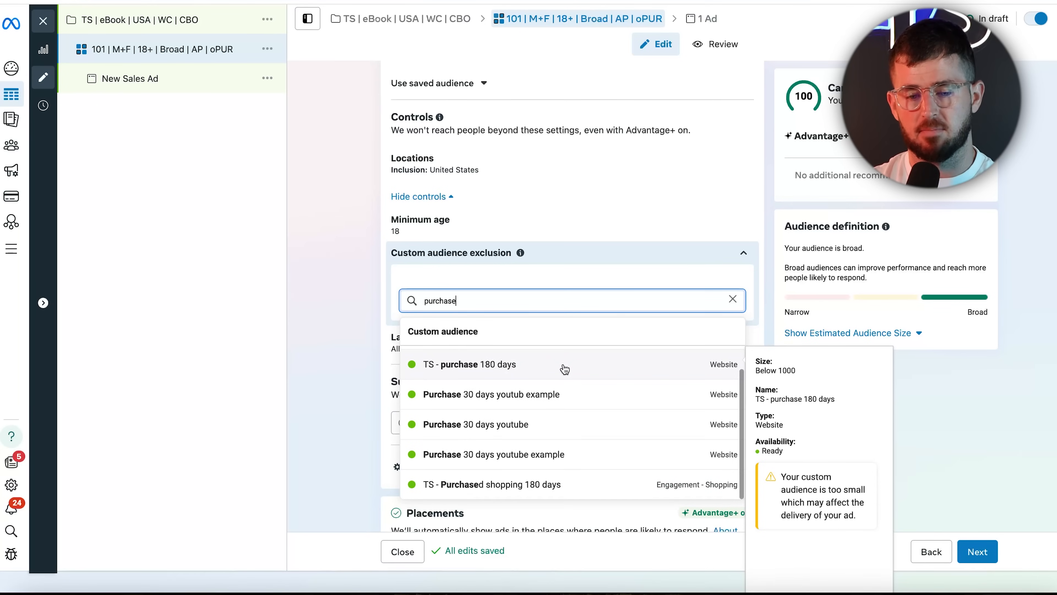
pyautogui.click(568, 425)
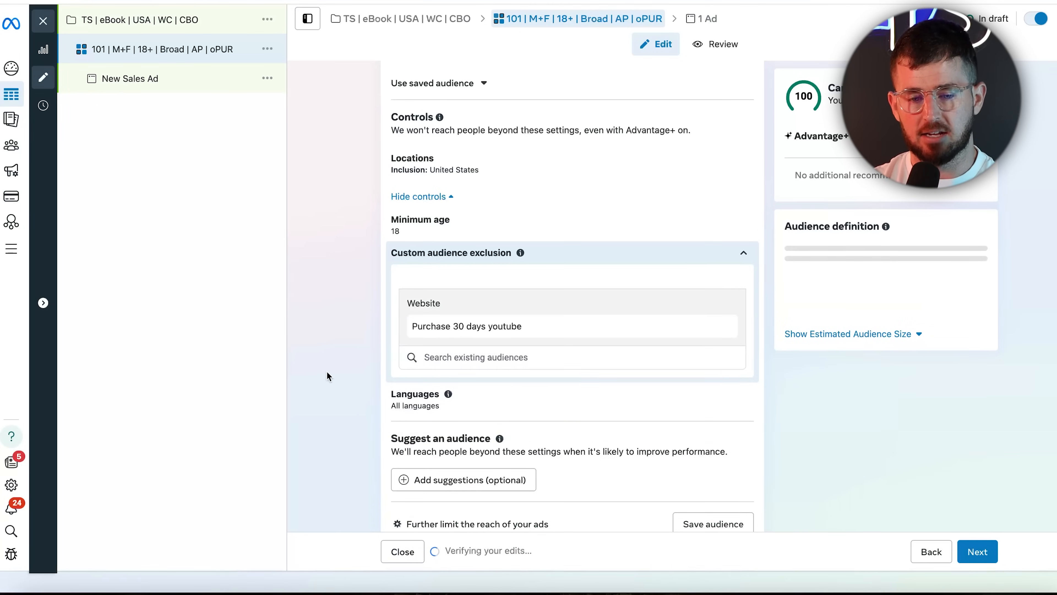
# - Review the ad set's audience controls, audience suggestion options and the start of the placements section
pyautogui.scroll(-3, 327, 372)
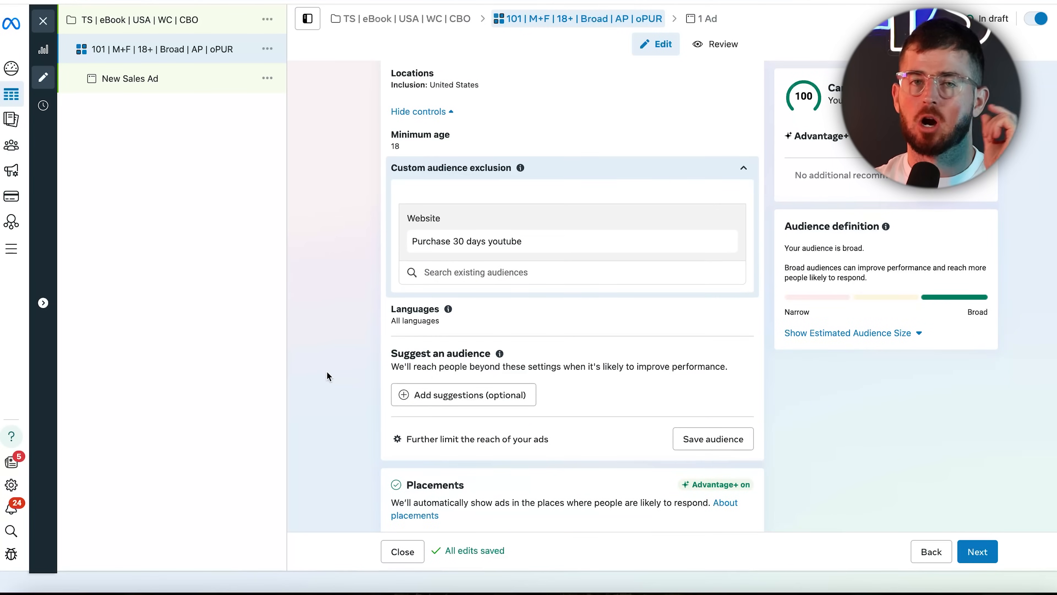
pyautogui.scroll(5, 327, 372)
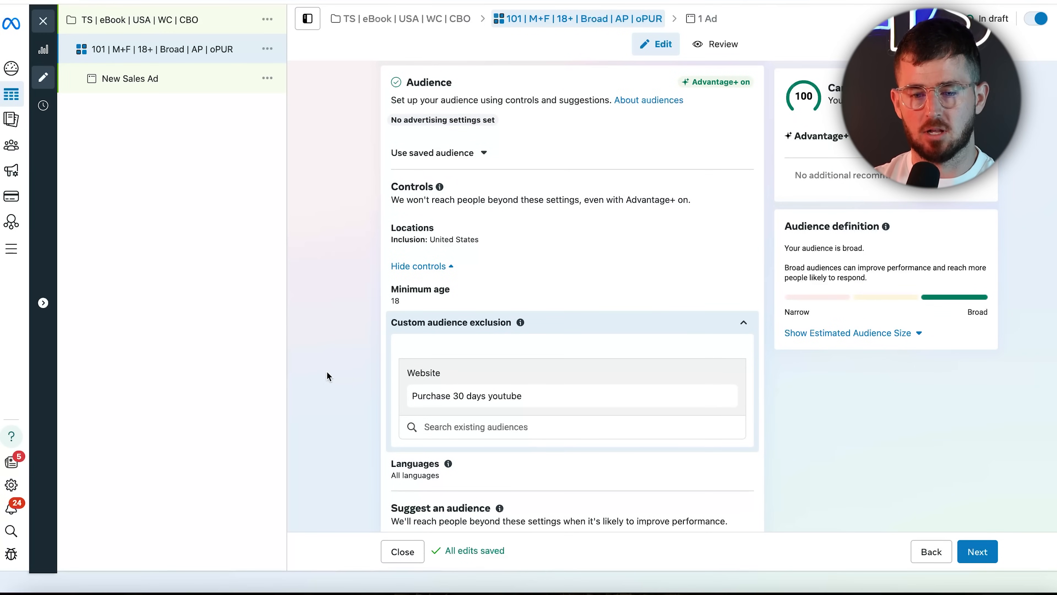
pyautogui.scroll(-3, 327, 372)
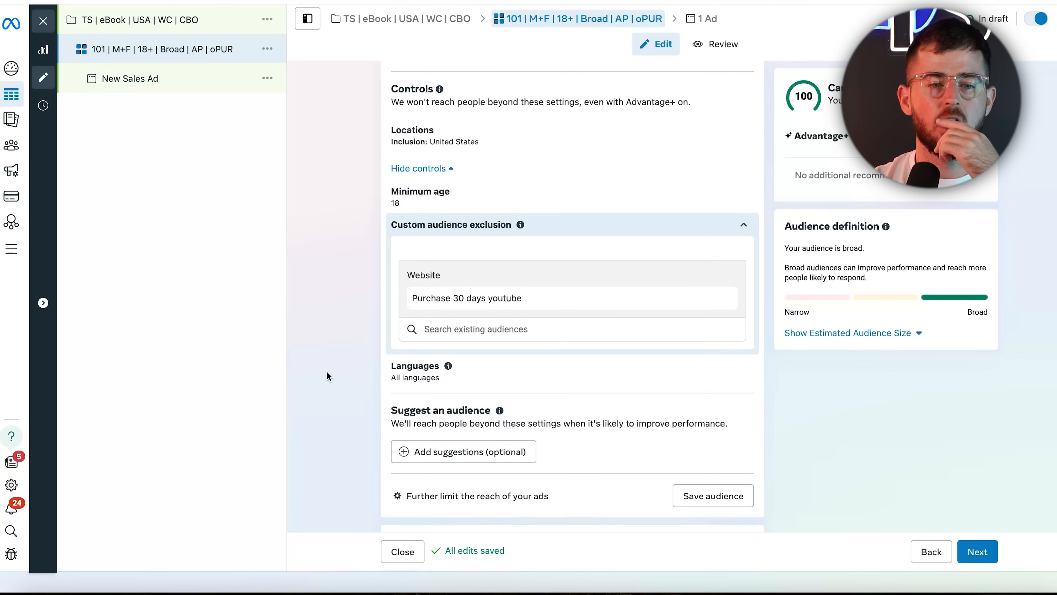
pyautogui.scroll(-1, 327, 372)
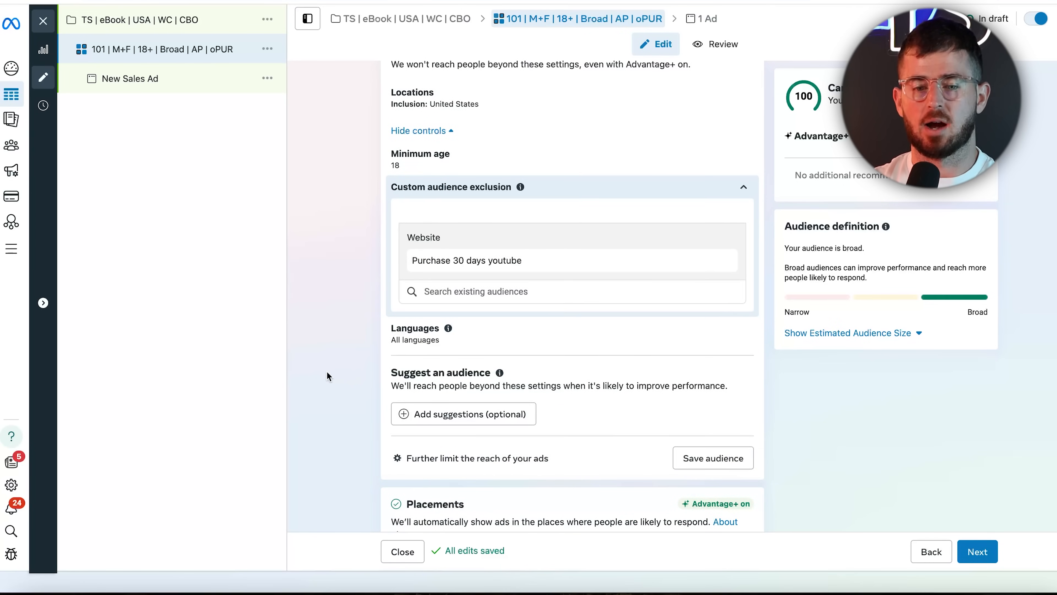
pyautogui.scroll(-3, 327, 375)
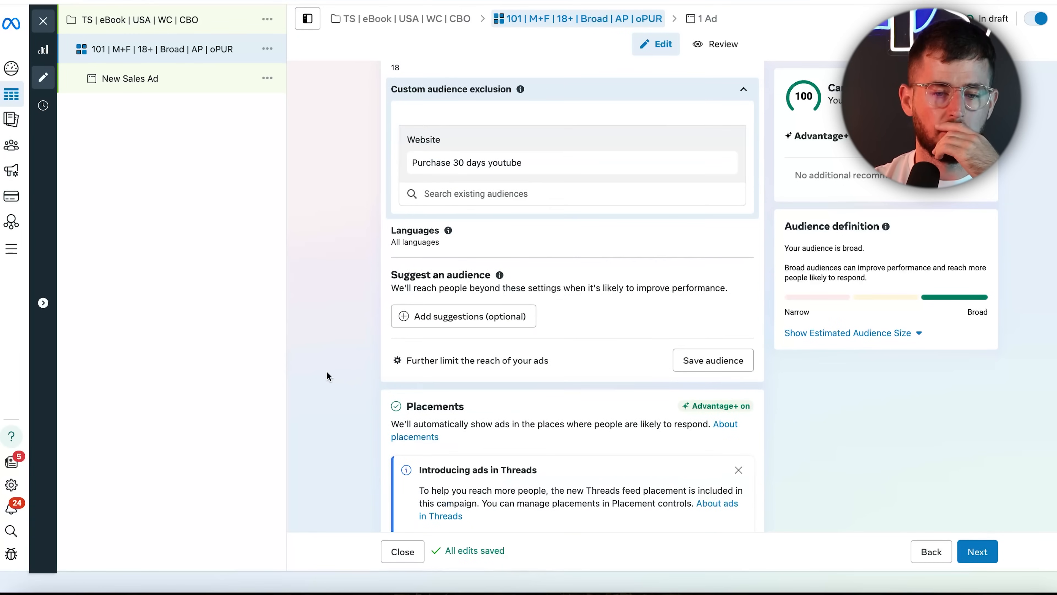
pyautogui.scroll(-1, 327, 371)
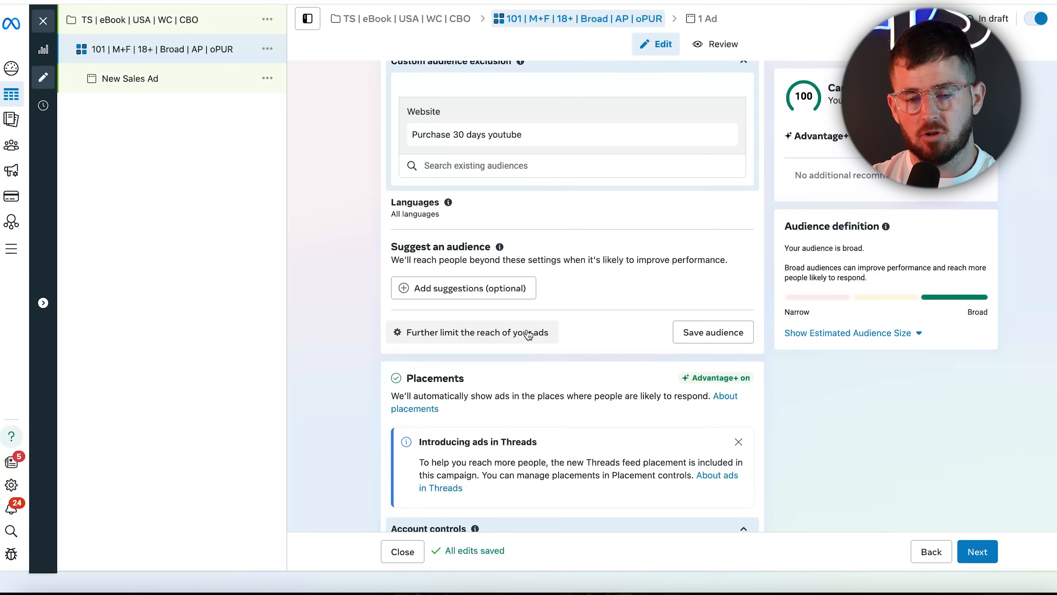
pyautogui.scroll(1, 308, 323)
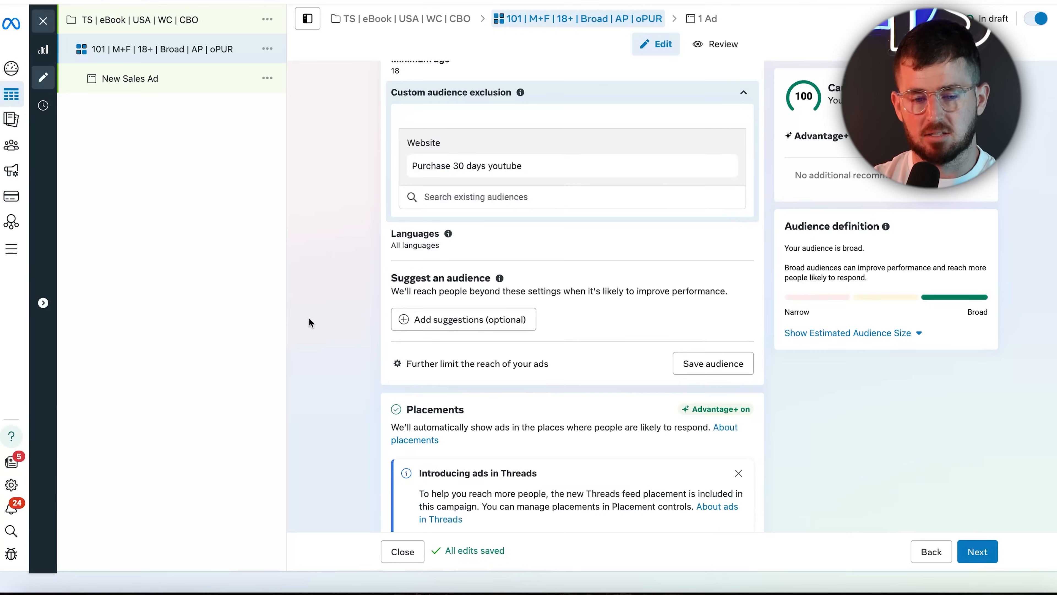
# - Target Houston, Texas within a 10 mi radius and turn off reaching more people likely to respond to the ads
pyautogui.scroll(5, 309, 322)
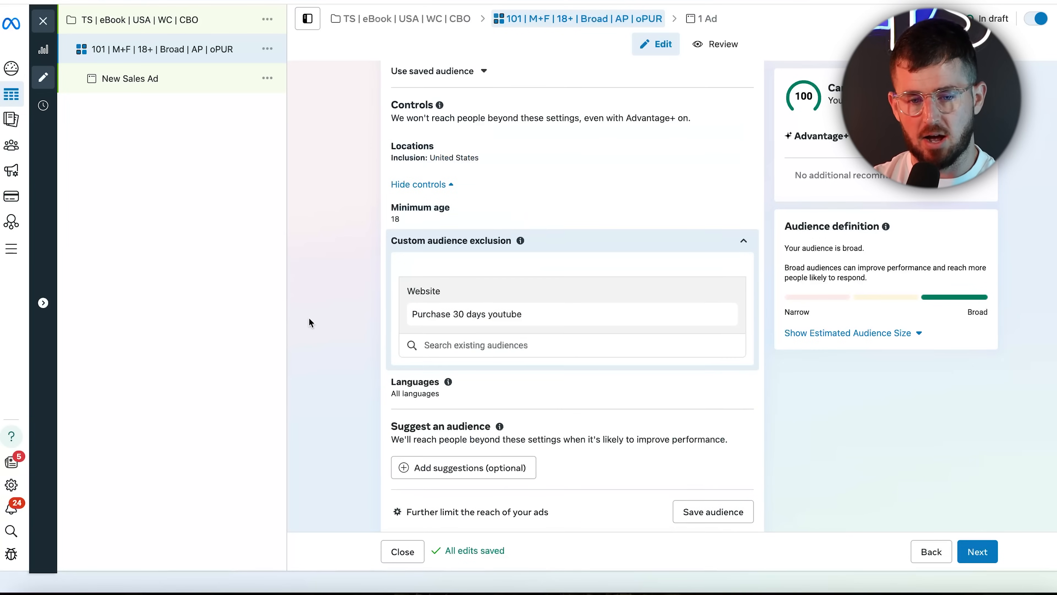
pyautogui.click(487, 163)
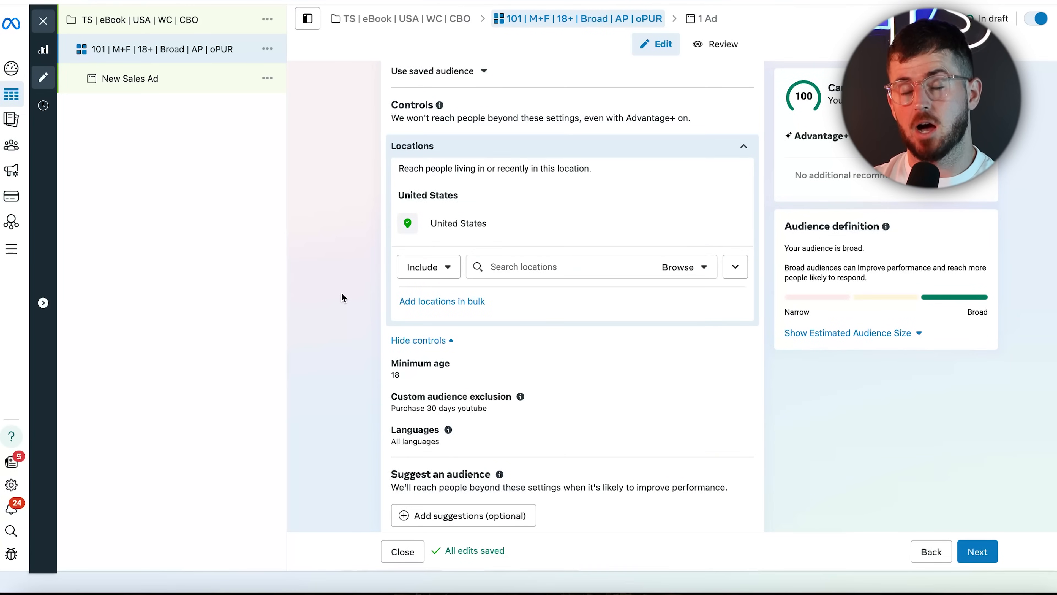
pyautogui.click(561, 265)
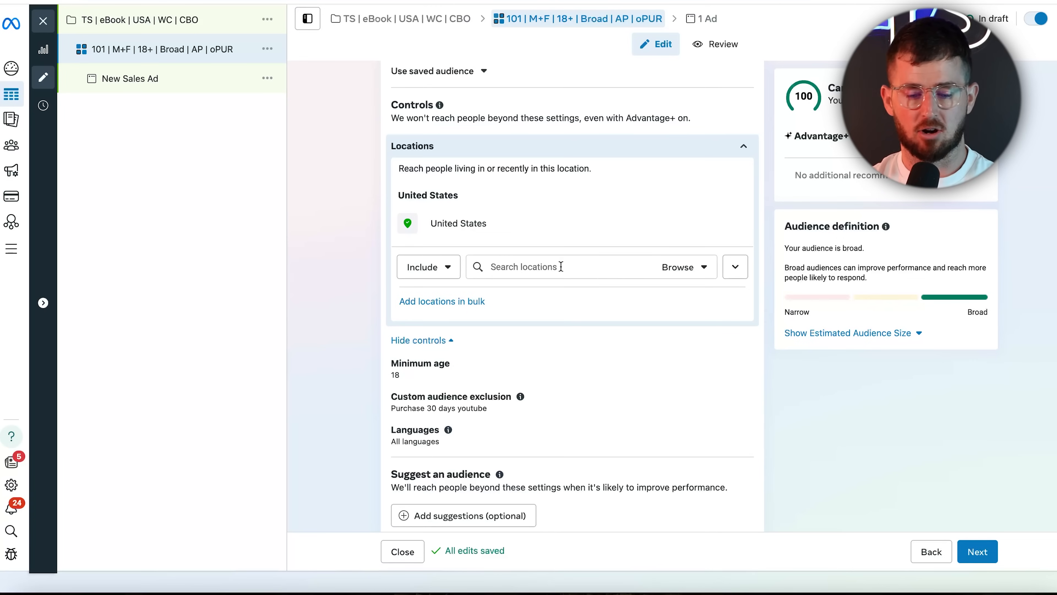
pyautogui.write('houston tex')
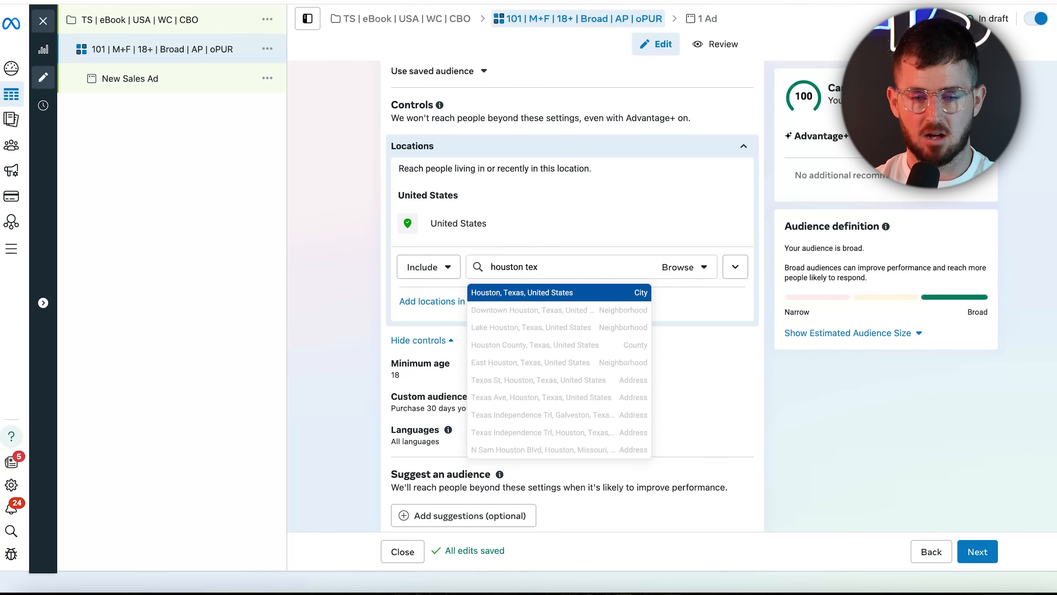
pyautogui.click(568, 293)
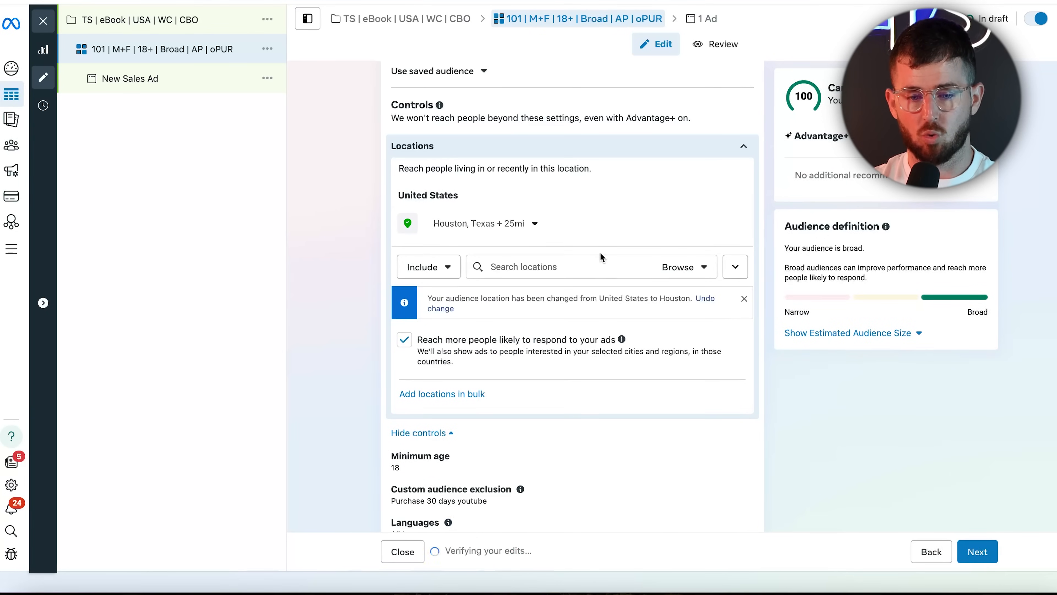
pyautogui.click(404, 340)
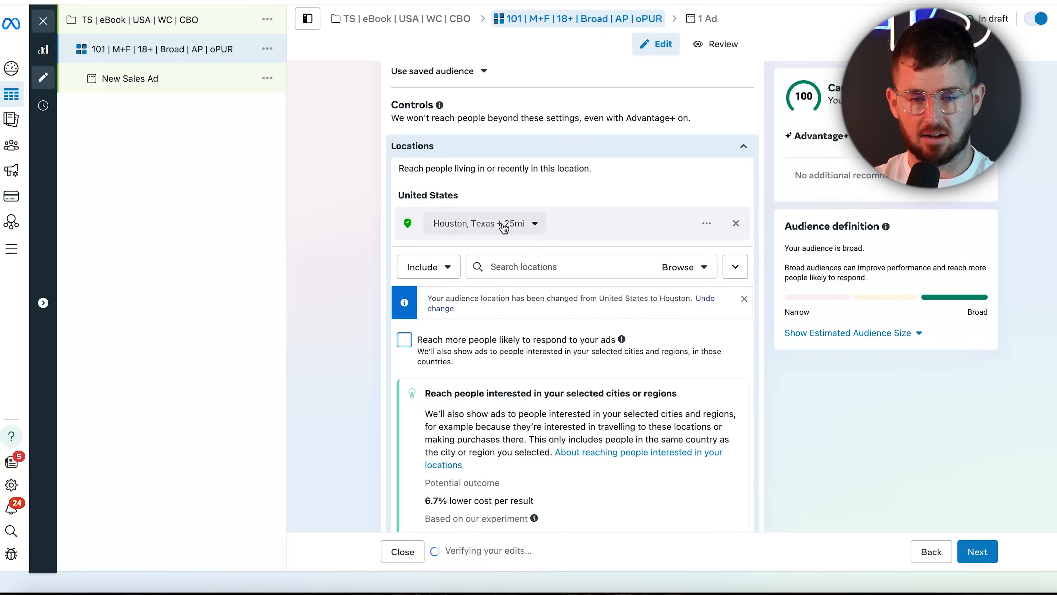
pyautogui.click(522, 225)
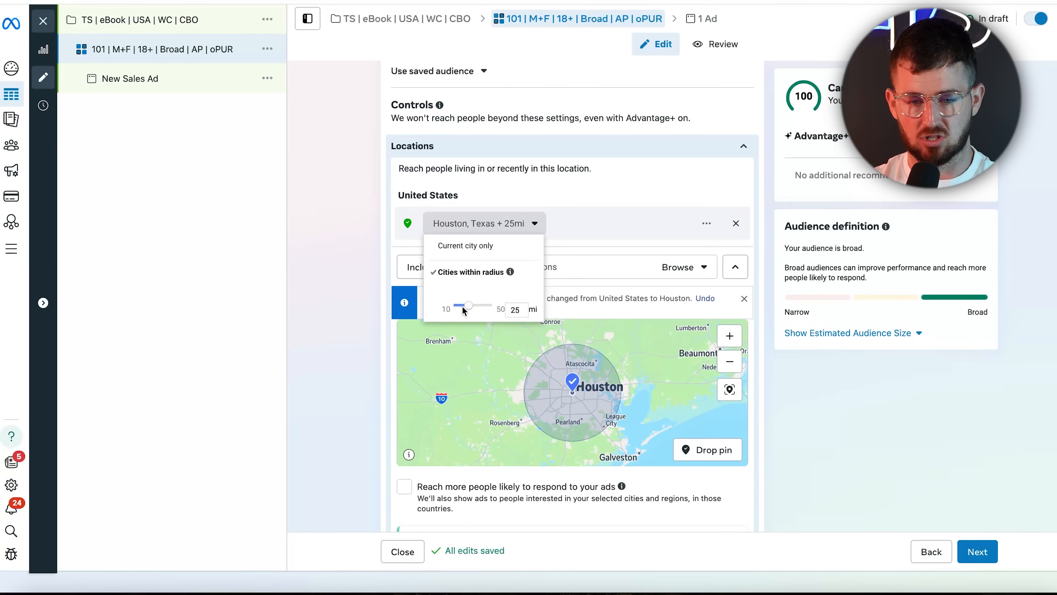
pyautogui.moveTo(456, 310); pyautogui.dragTo(455, 307)
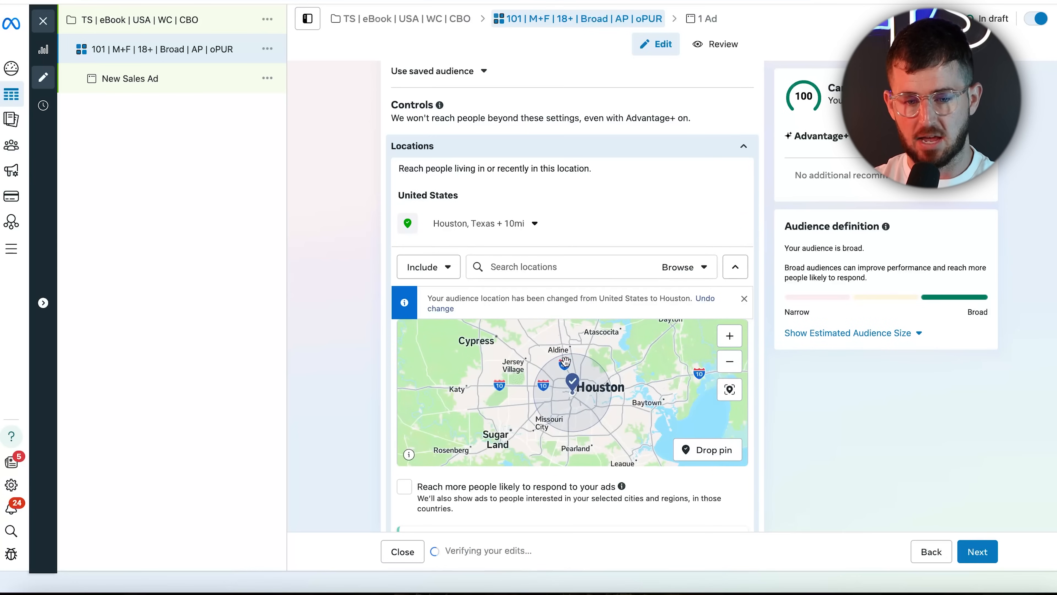
# - Replace Houston with the United States as the ad set's targeted location
pyautogui.click(516, 225)
pyautogui.click(517, 246)
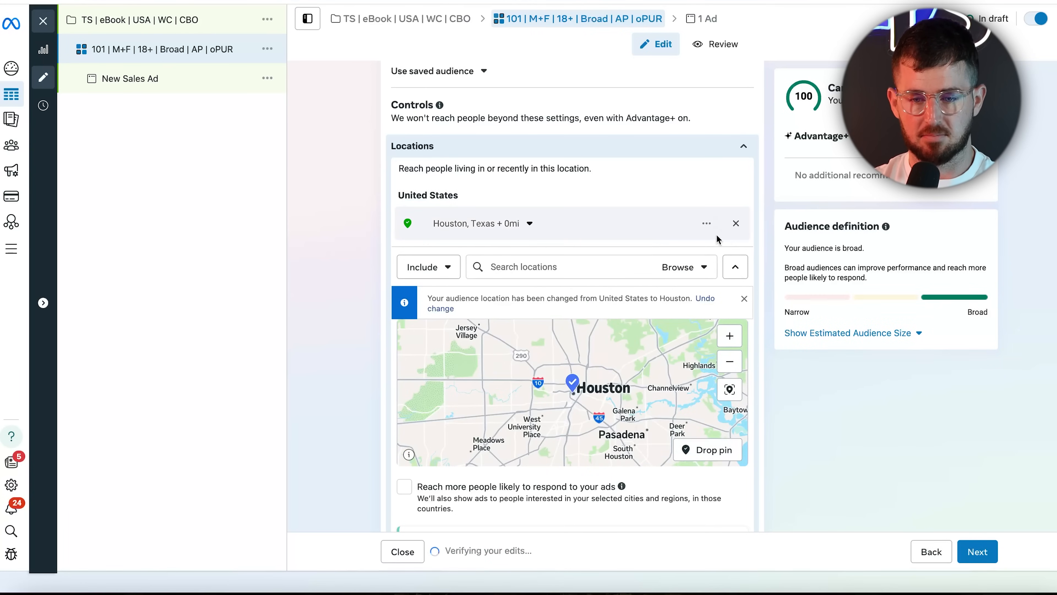
pyautogui.click(513, 265)
pyautogui.write('u')
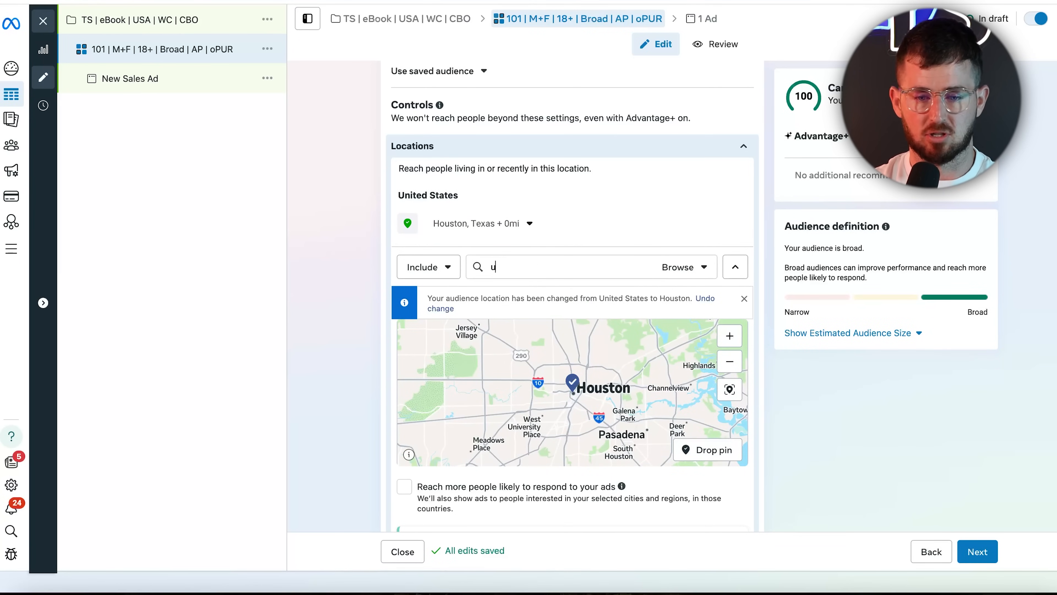
pyautogui.write('nited')
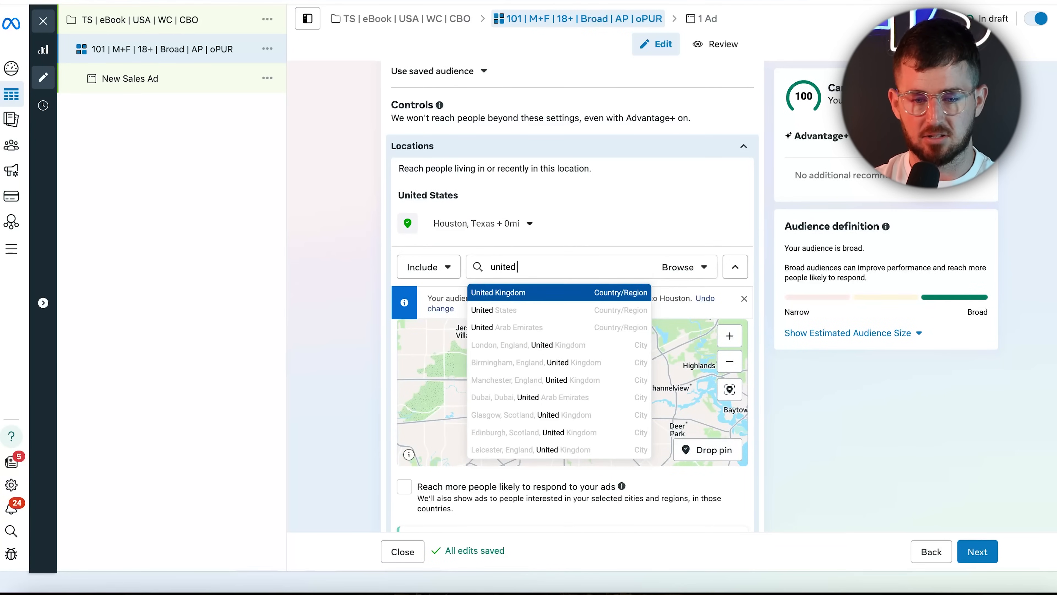
pyautogui.press('Down')
pyautogui.press('Return')
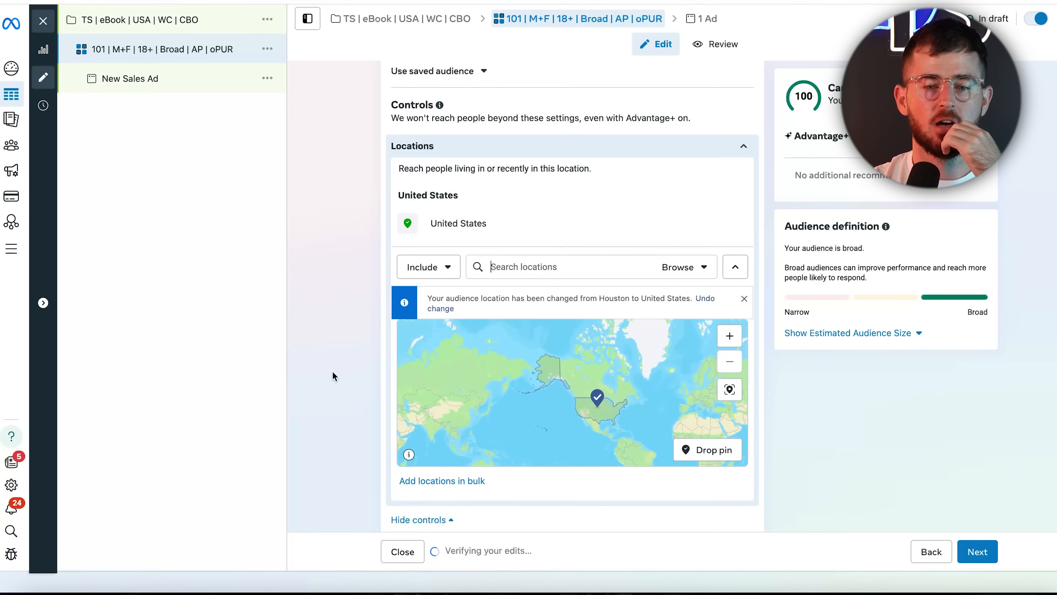
# - Review the ad set's location, minimum age, custom audience exclusion, audience suggestion and placement settings
pyautogui.scroll(-1, 333, 372)
pyautogui.scroll(1, 333, 372)
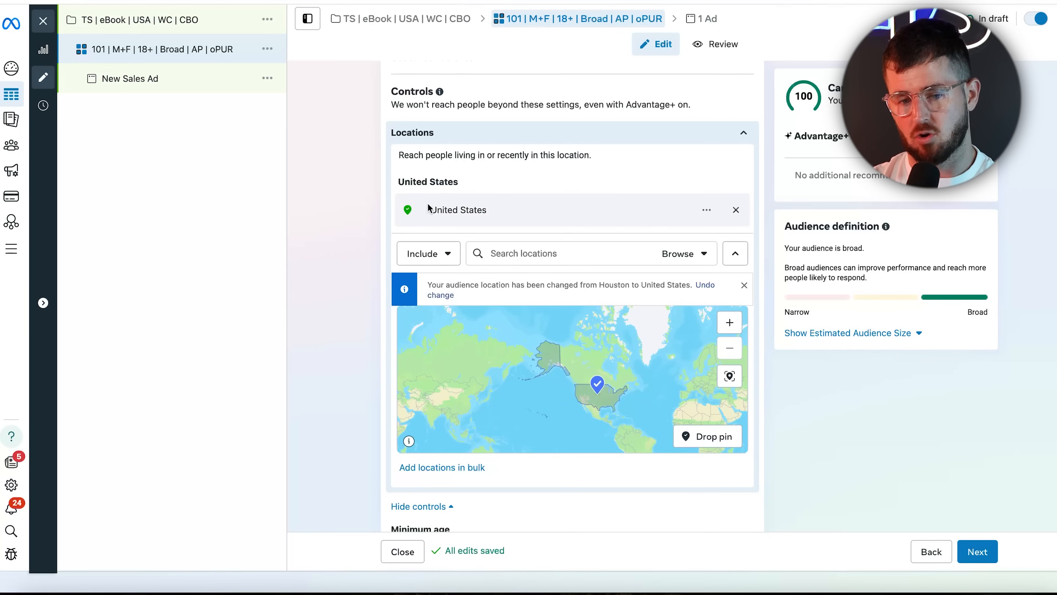
pyautogui.scroll(-5, 309, 329)
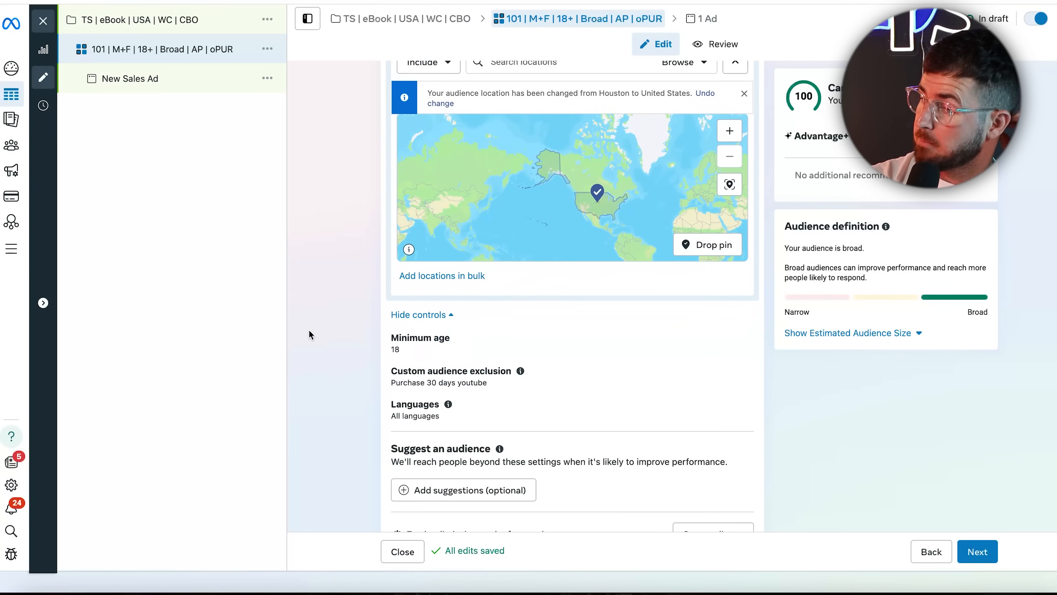
pyautogui.scroll(-3, 308, 330)
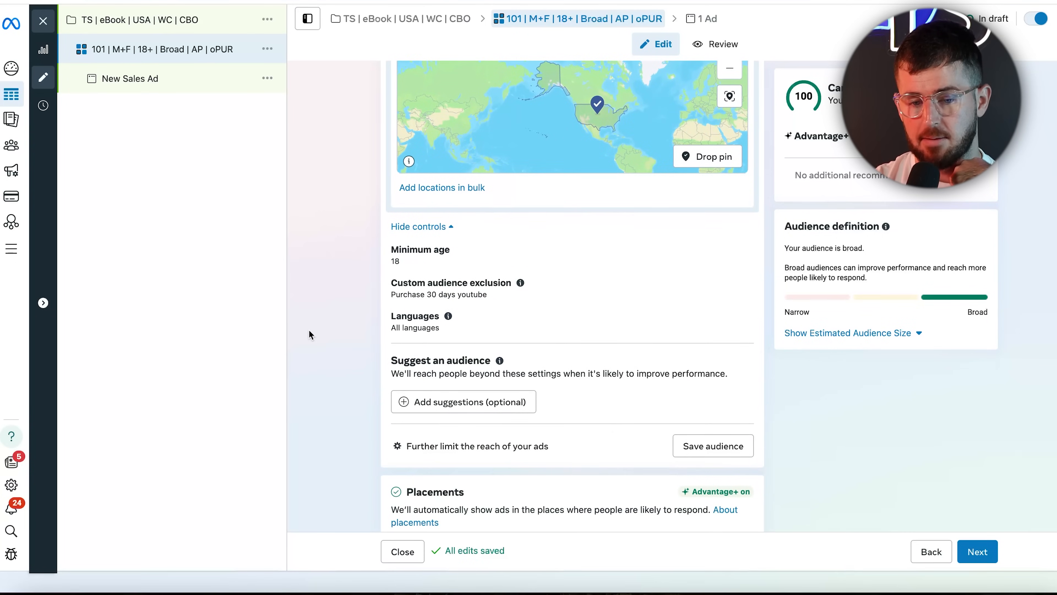
pyautogui.scroll(-6, 308, 330)
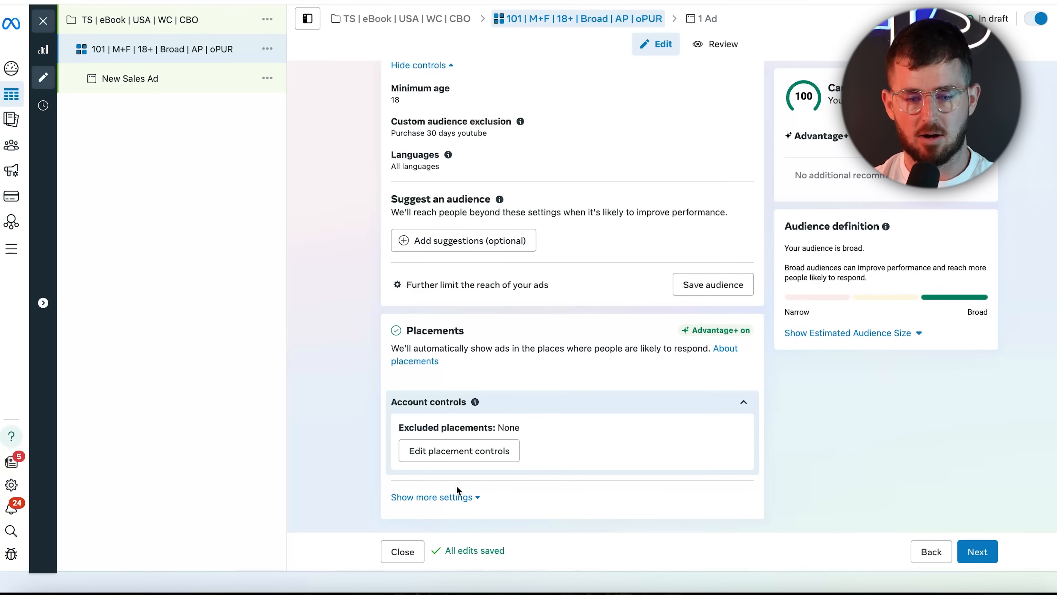
pyautogui.scroll(3, 726, 506)
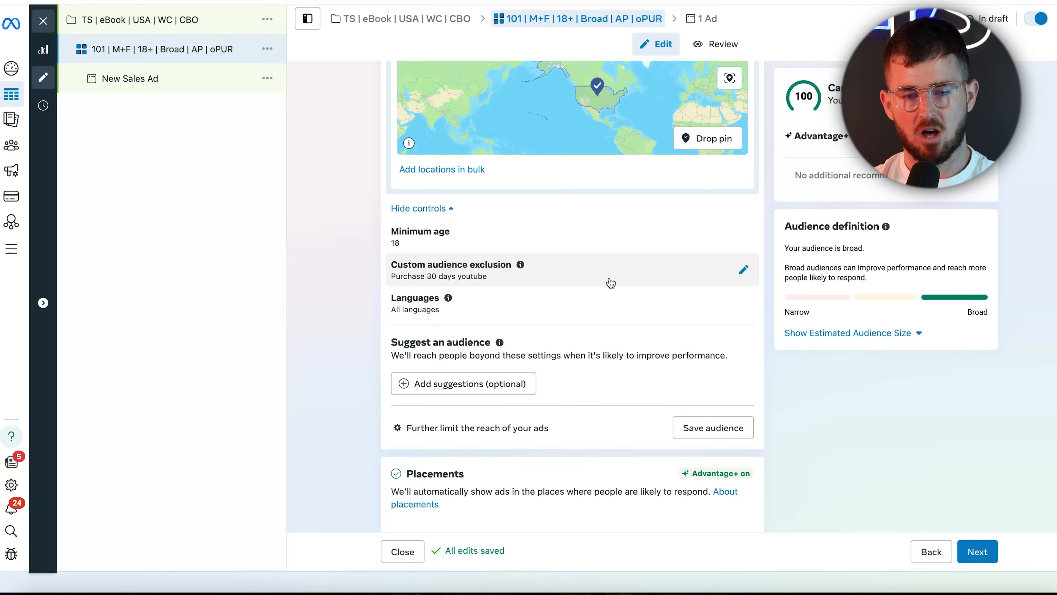
pyautogui.scroll(7, 642, 261)
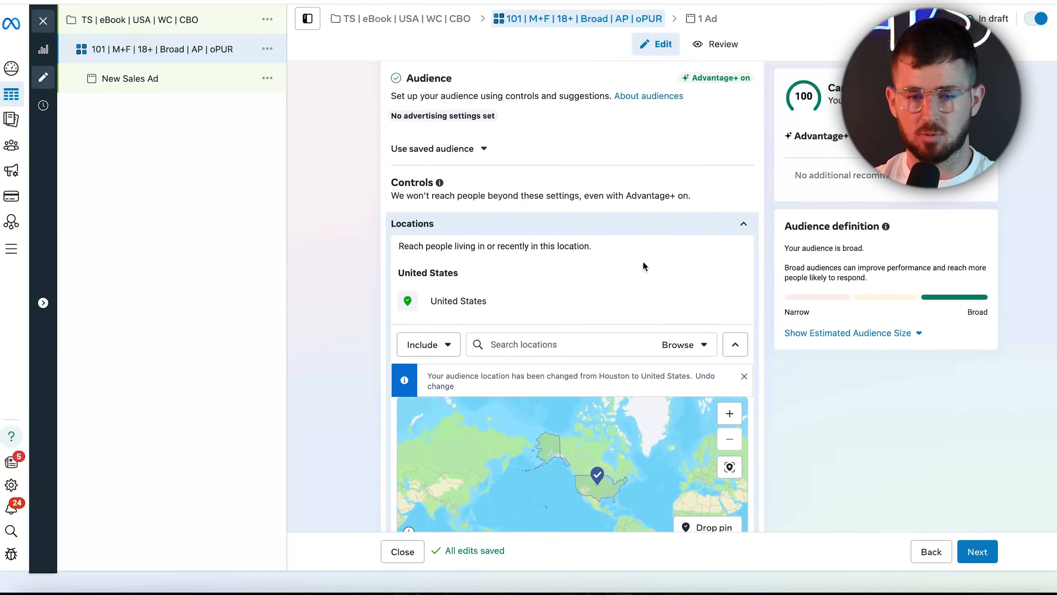
pyautogui.scroll(3, 643, 261)
pyautogui.scroll(-15, 643, 261)
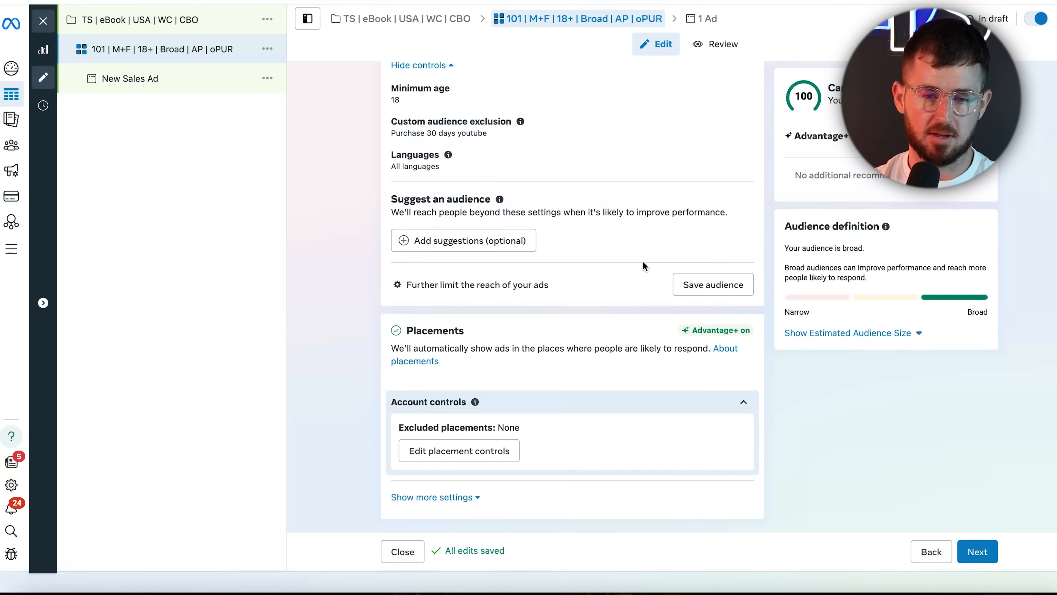
pyautogui.scroll(5, 643, 261)
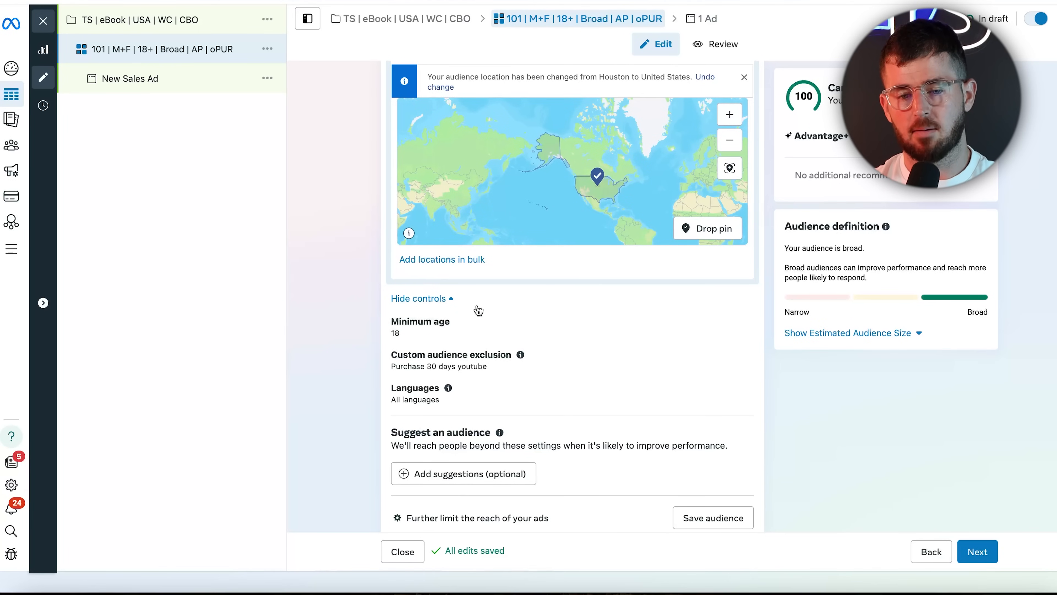
pyautogui.scroll(4, 335, 285)
pyautogui.scroll(-5, 334, 282)
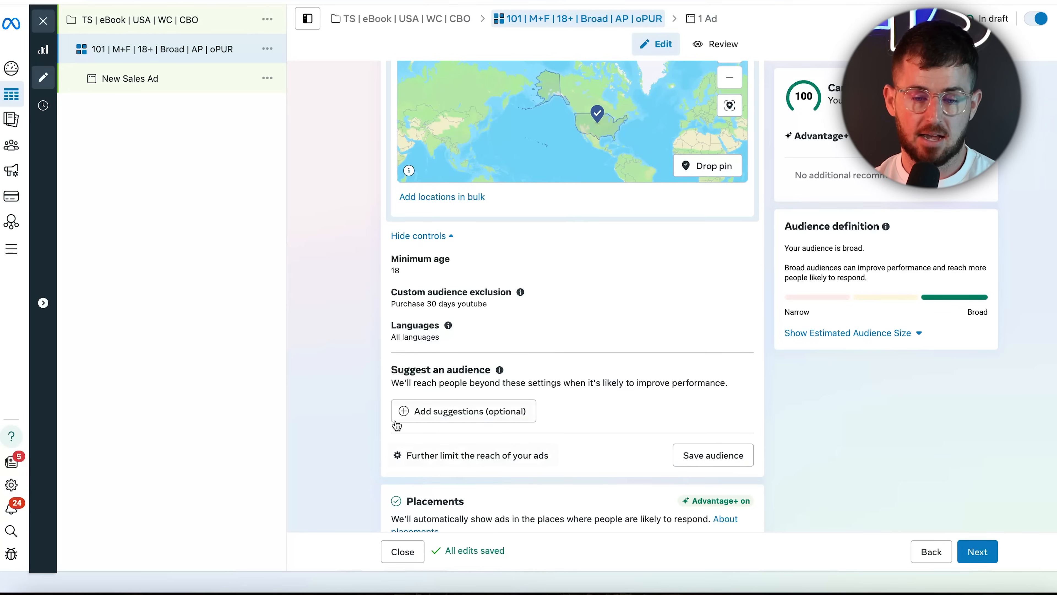
# - Switch the audience to the setup that further limits the ads' reach and set the gender to Men
pyautogui.click(459, 455)
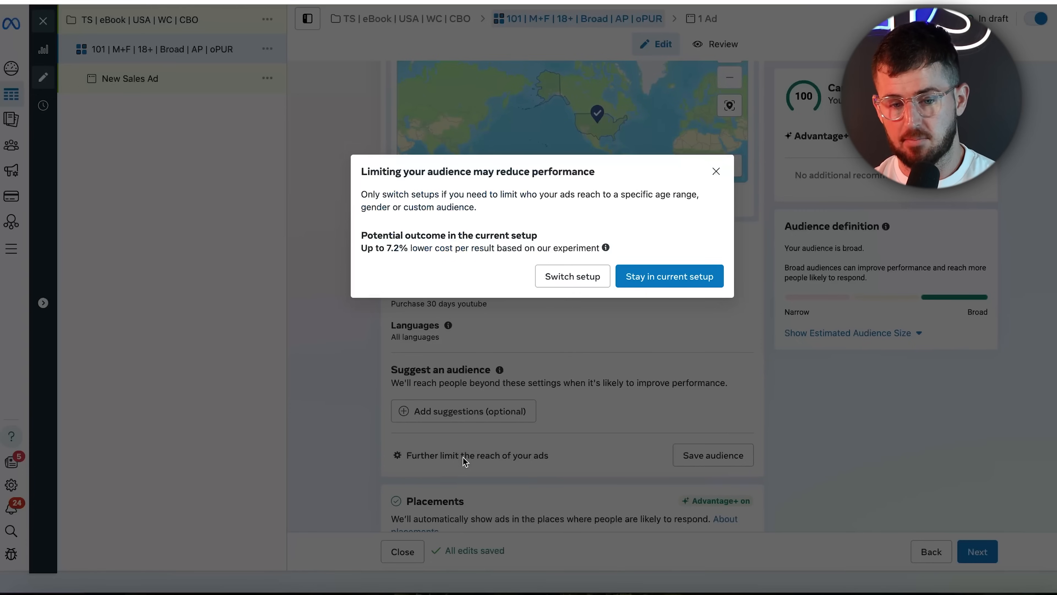
pyautogui.click(569, 280)
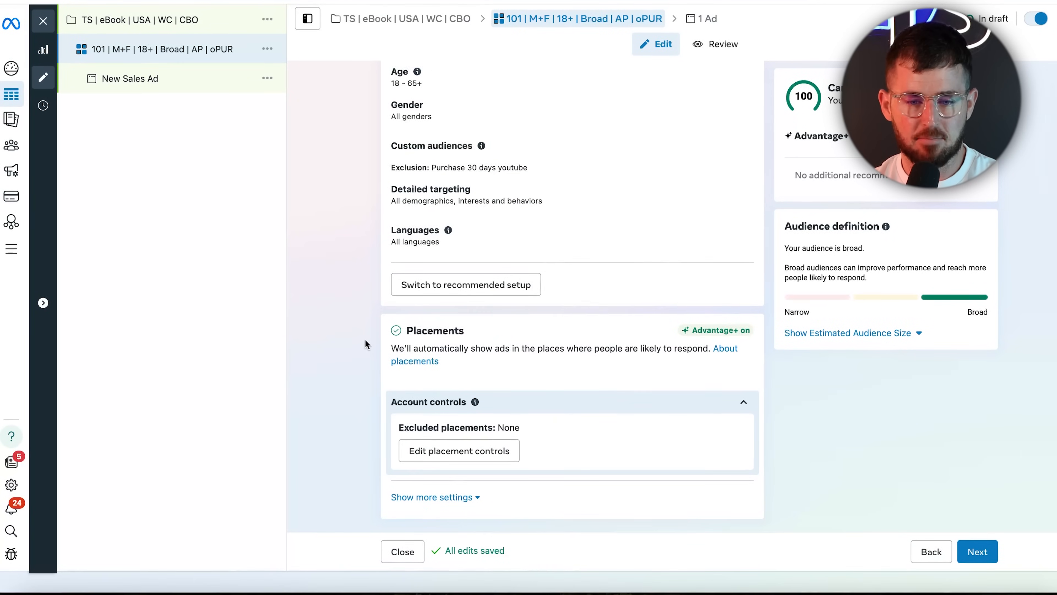
pyautogui.scroll(4, 366, 343)
pyautogui.scroll(1, 366, 344)
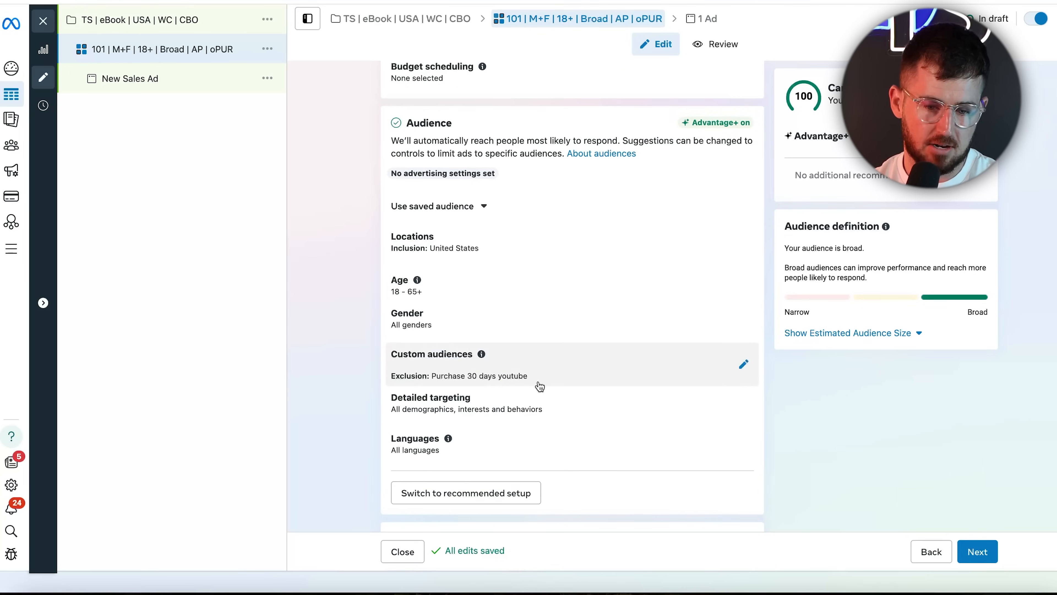
pyautogui.scroll(1, 538, 385)
pyautogui.scroll(-1, 596, 372)
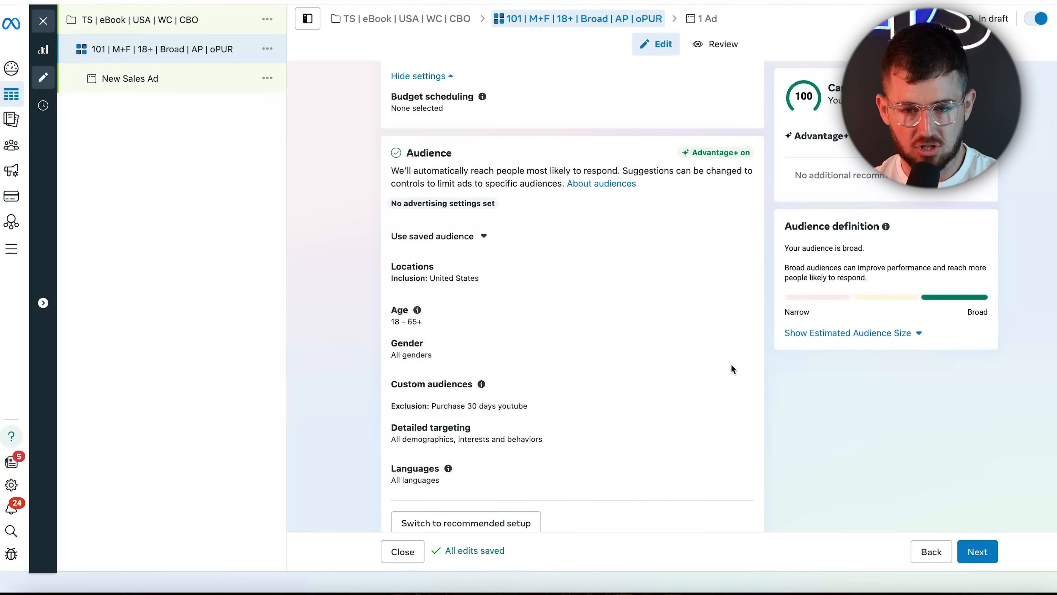
pyautogui.click(741, 349)
pyautogui.click(444, 389)
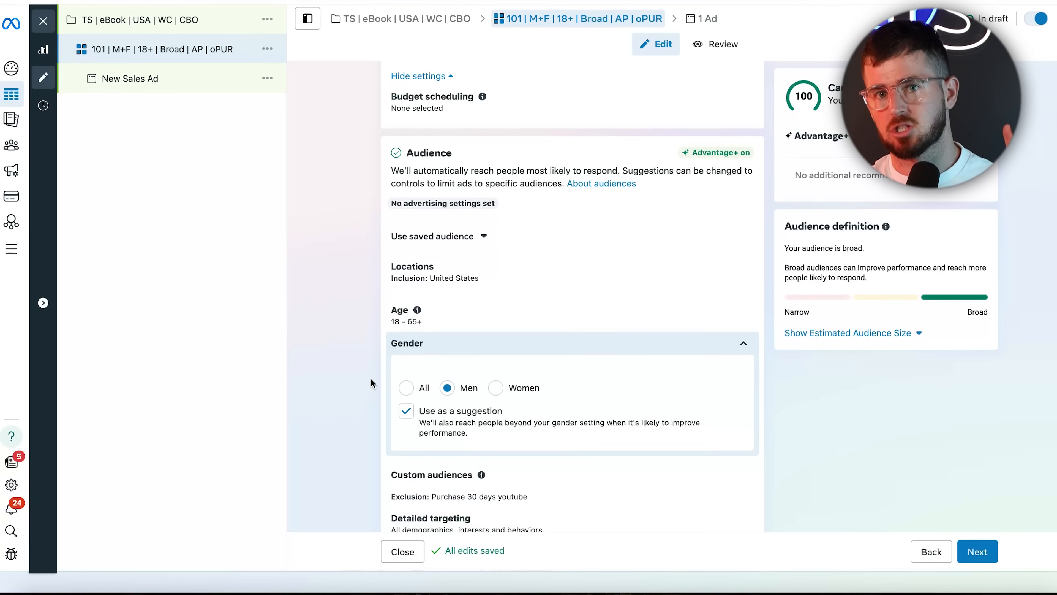
# - Switch the audience back to the recommended setup and set the suggested gender to All
pyautogui.scroll(-6, 371, 379)
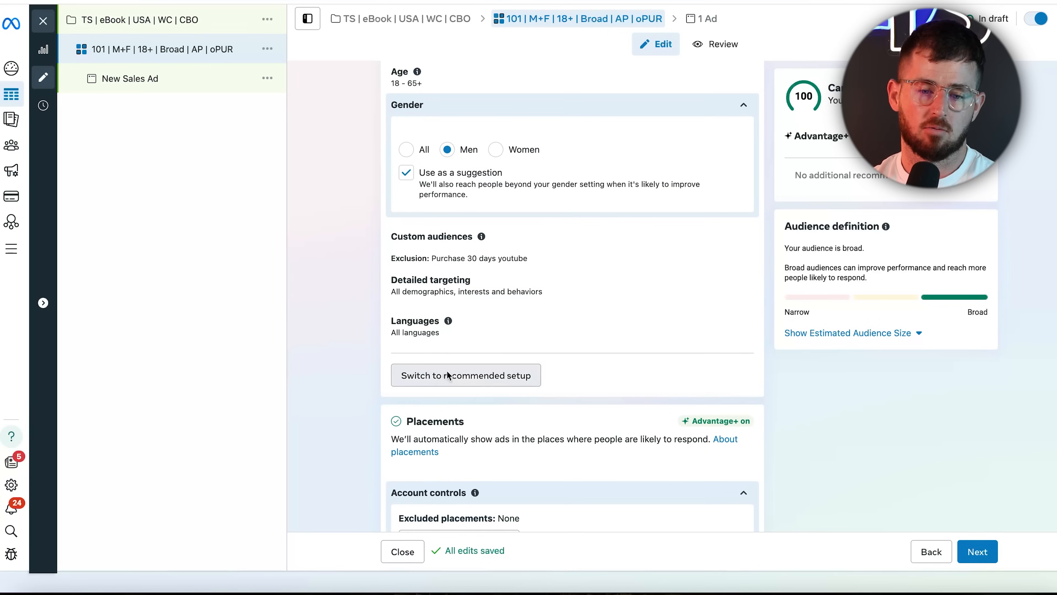
pyautogui.click(448, 376)
pyautogui.scroll(2, 323, 334)
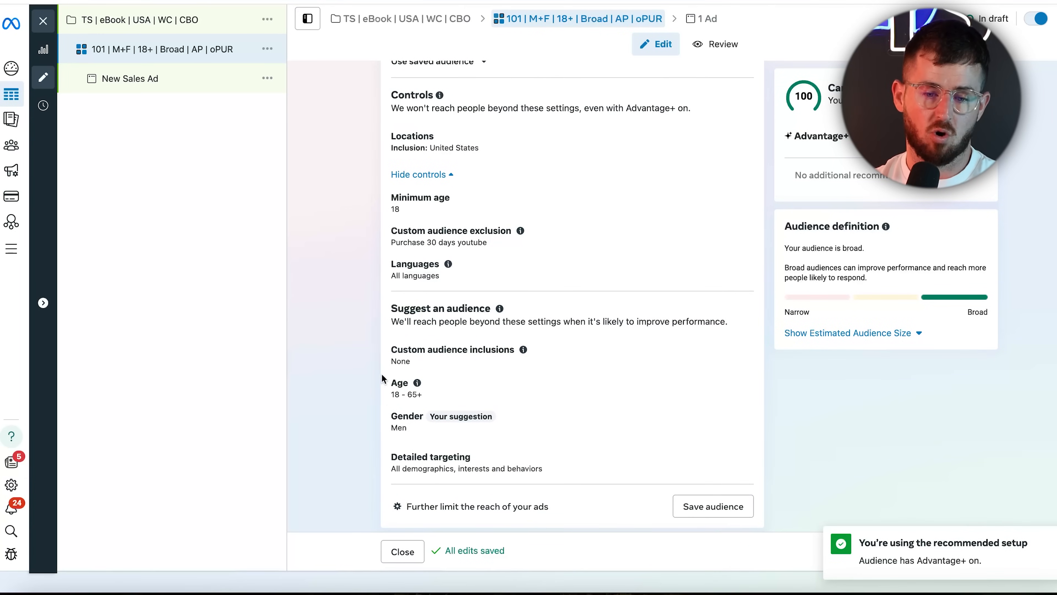
pyautogui.click(740, 420)
pyautogui.click(406, 459)
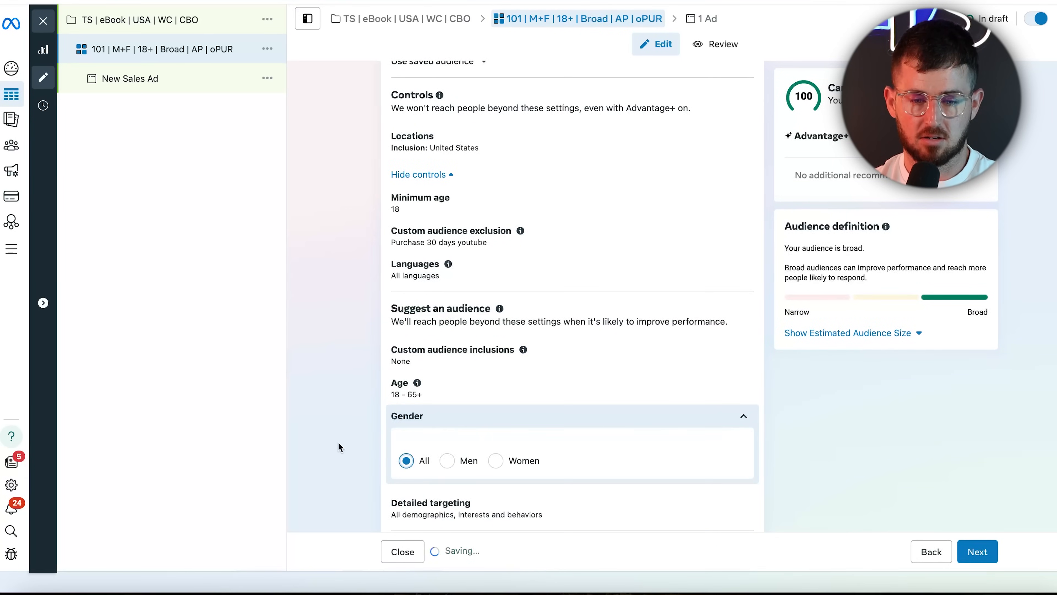
pyautogui.click(744, 416)
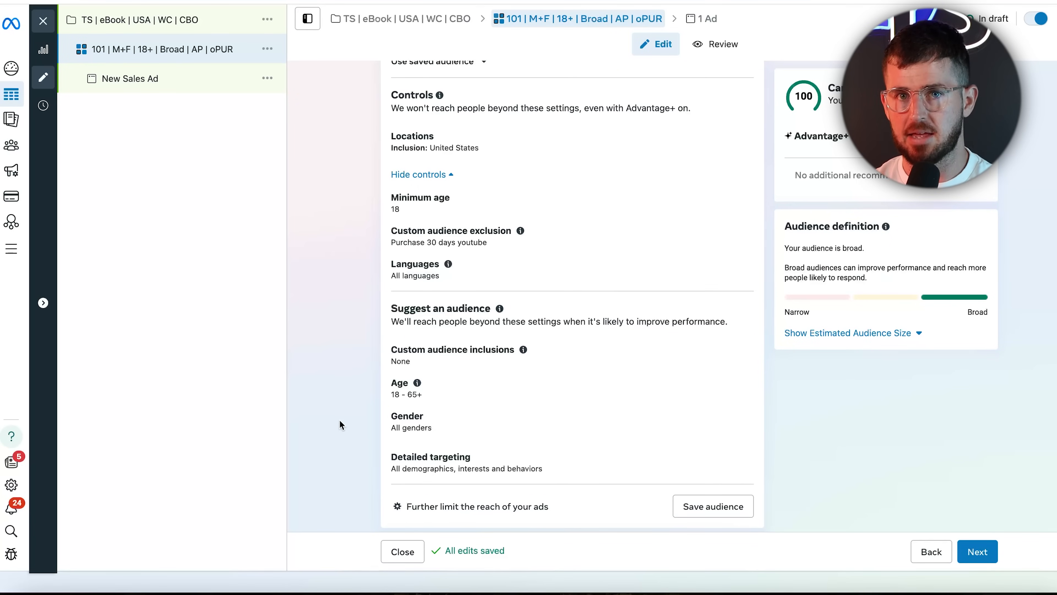
# - Proceed to the New Sales Ad and select the Facebook Page's matching Instagram account for the ad's identity
pyautogui.scroll(-5, 339, 420)
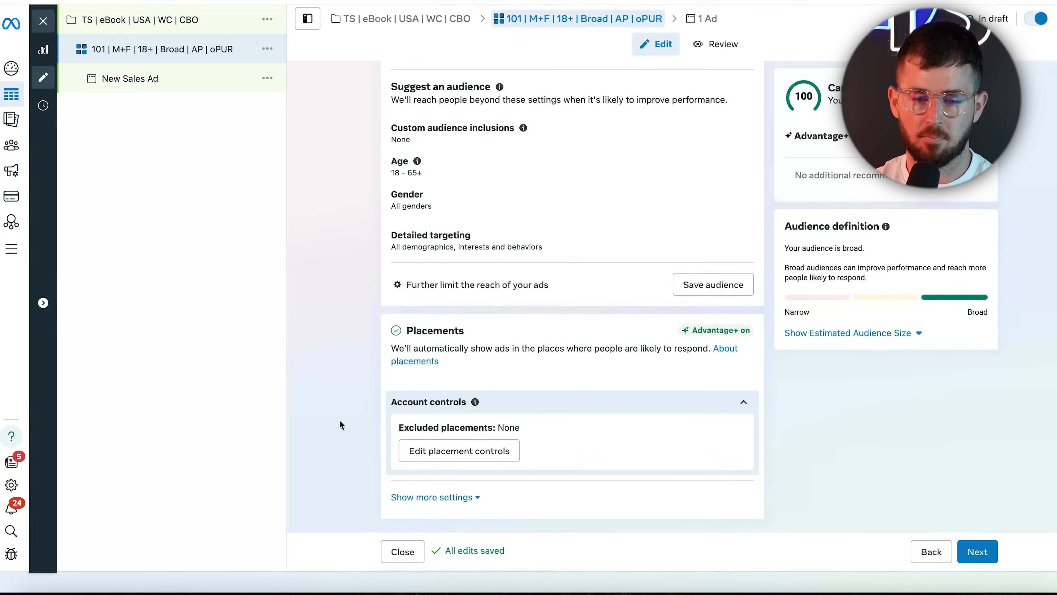
pyautogui.click(977, 552)
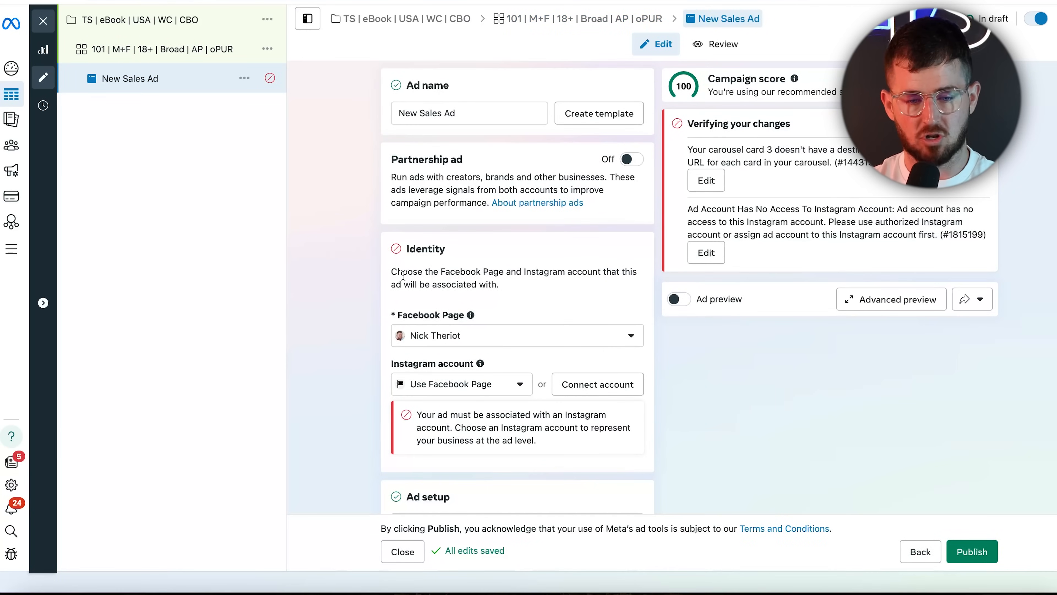
pyautogui.scroll(-3, 457, 299)
pyautogui.click(446, 291)
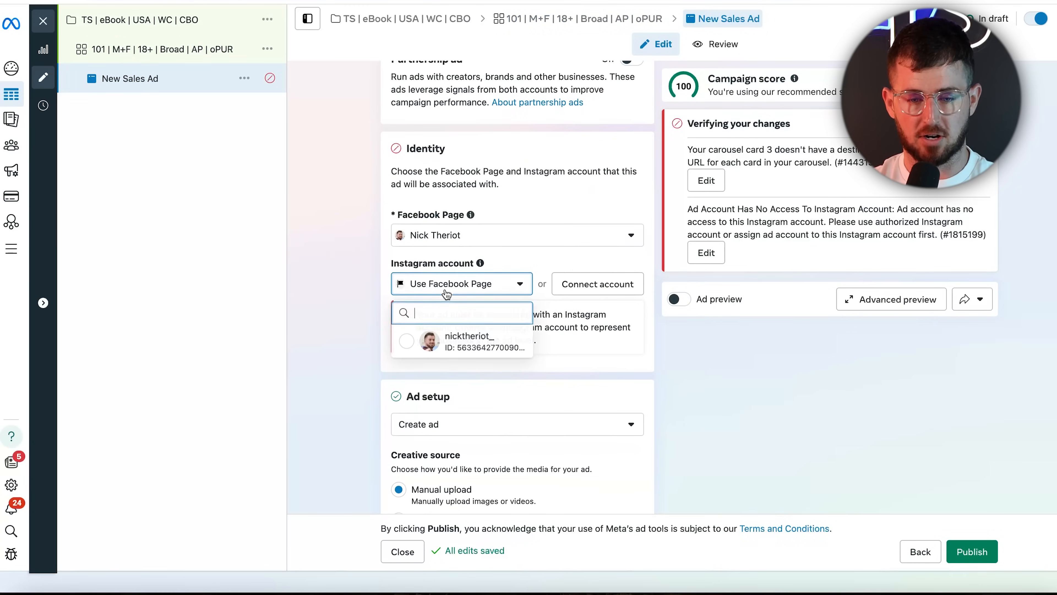
pyautogui.click(458, 340)
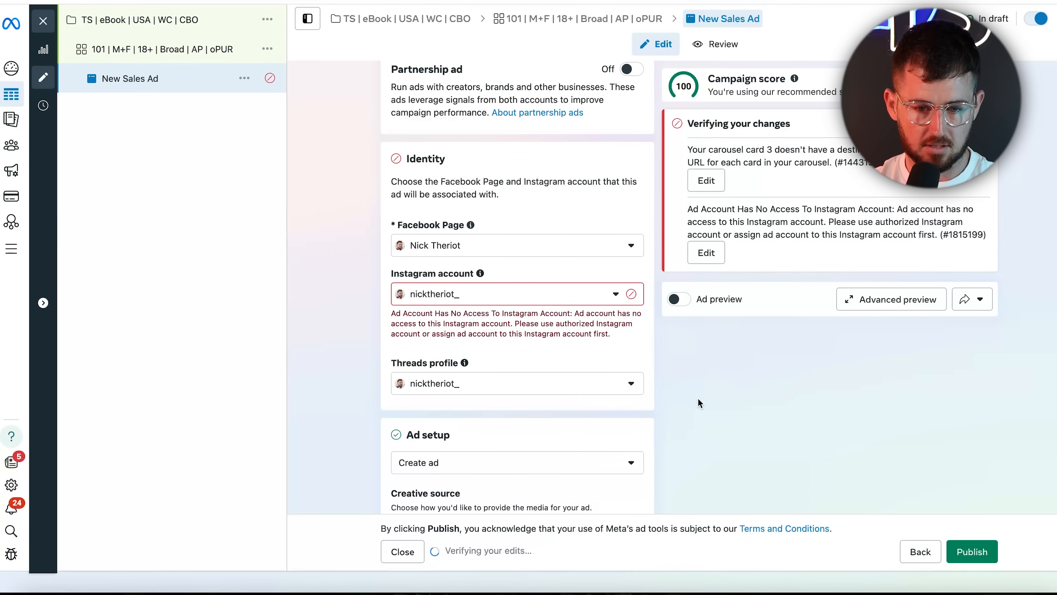
pyautogui.scroll(-3, 698, 398)
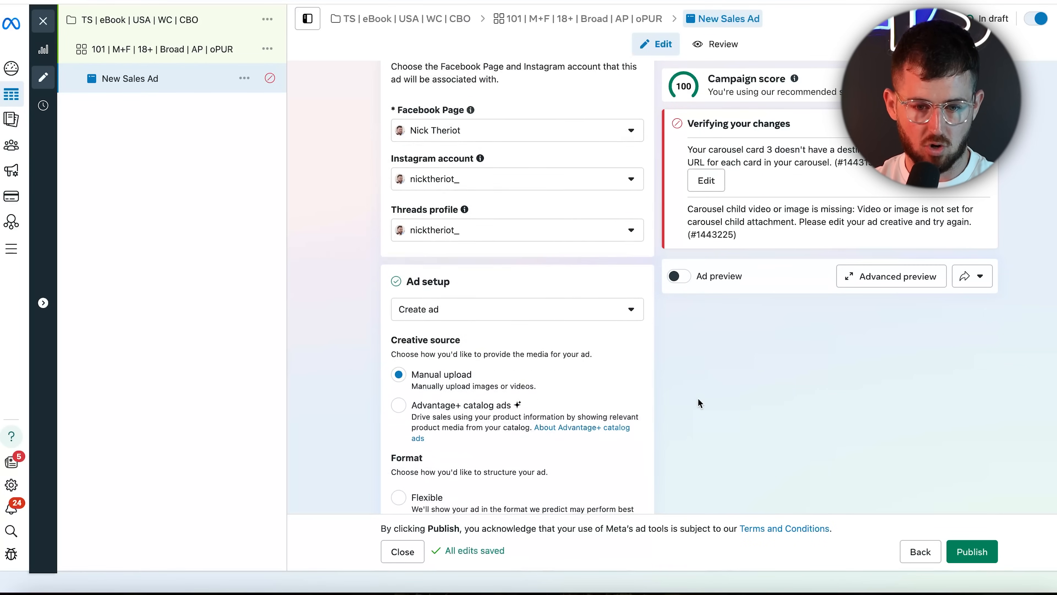
pyautogui.click(429, 229)
pyautogui.click(348, 229)
pyautogui.scroll(4, 348, 229)
pyautogui.scroll(-4, 349, 229)
# - Choose Manual upload as the ad's creative source and Single image or video as its format
pyautogui.scroll(-5, 348, 229)
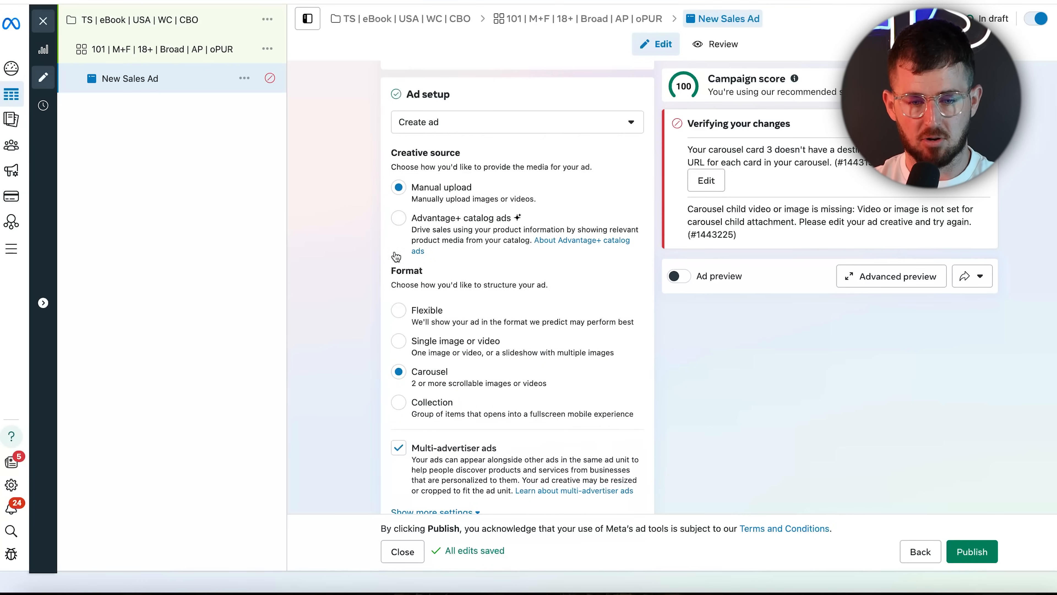
pyautogui.scroll(-1, 391, 310)
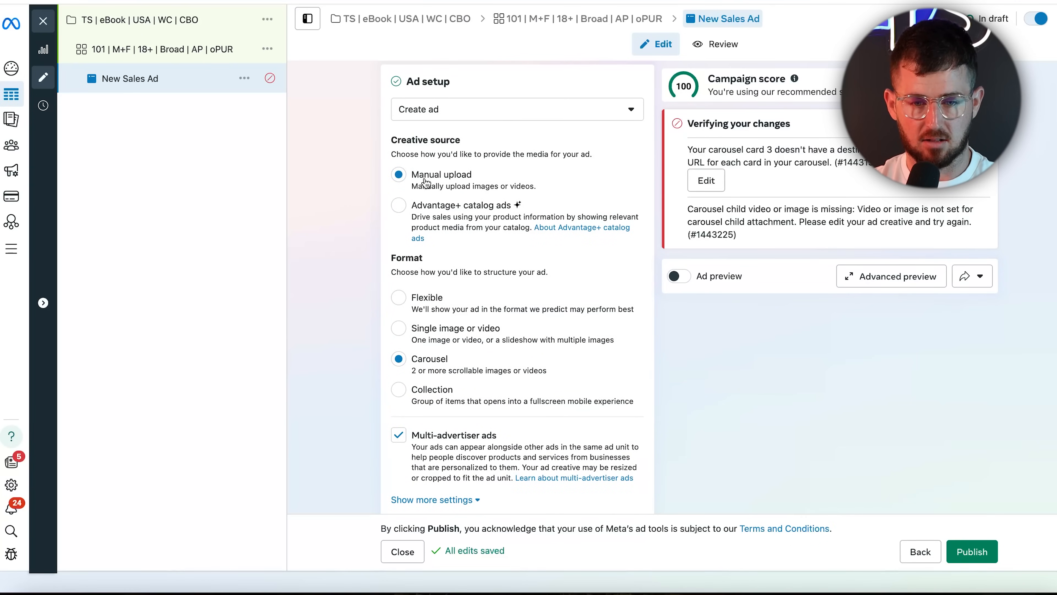
pyautogui.click(399, 206)
pyautogui.click(398, 174)
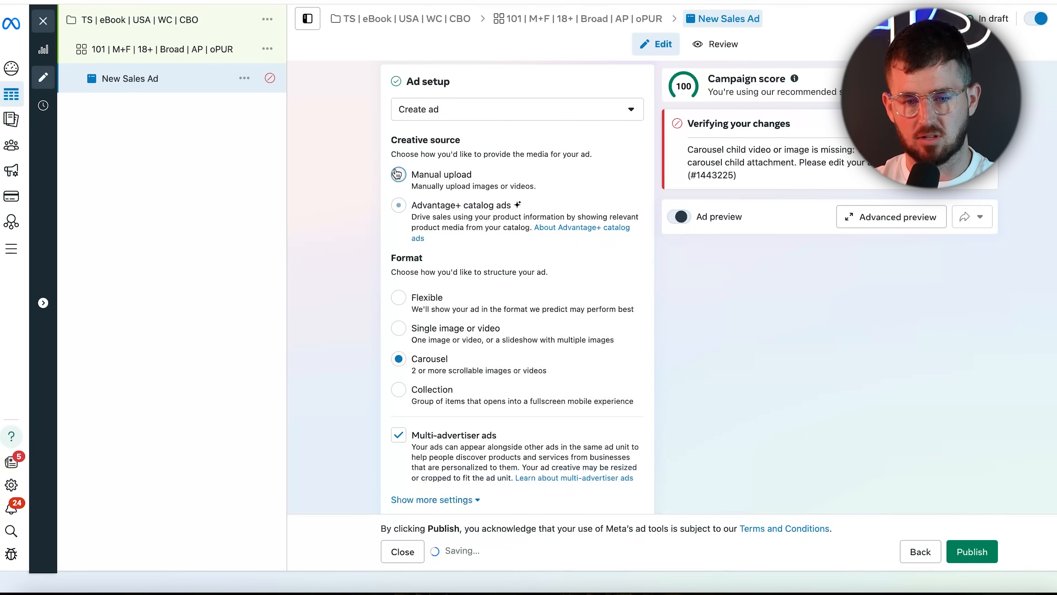
pyautogui.click(398, 328)
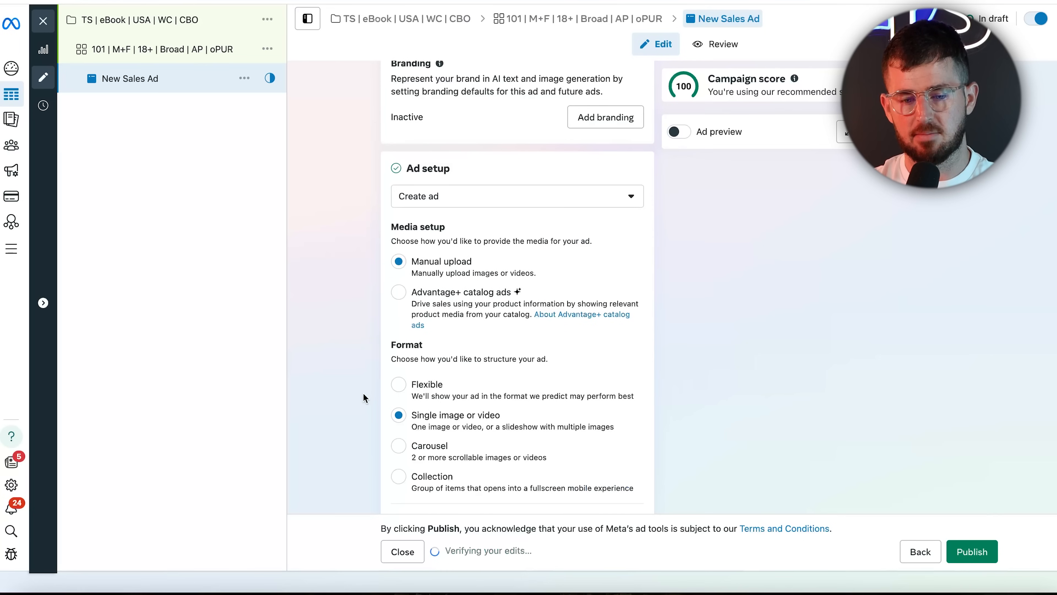
# - Set the ad format to Flexible and bring up the ad creative fields
pyautogui.scroll(-4, 364, 395)
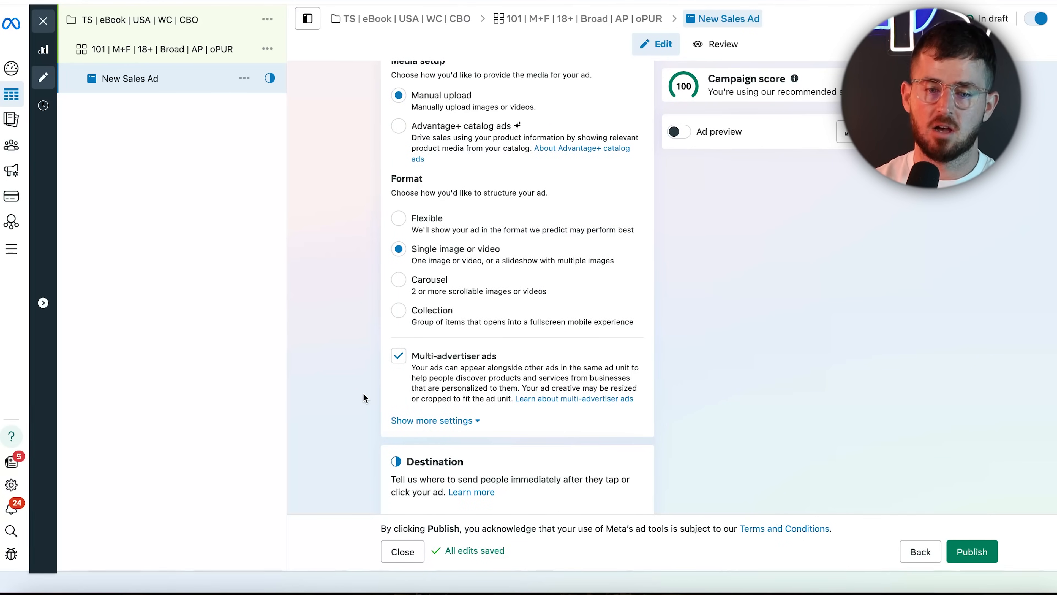
pyautogui.click(398, 218)
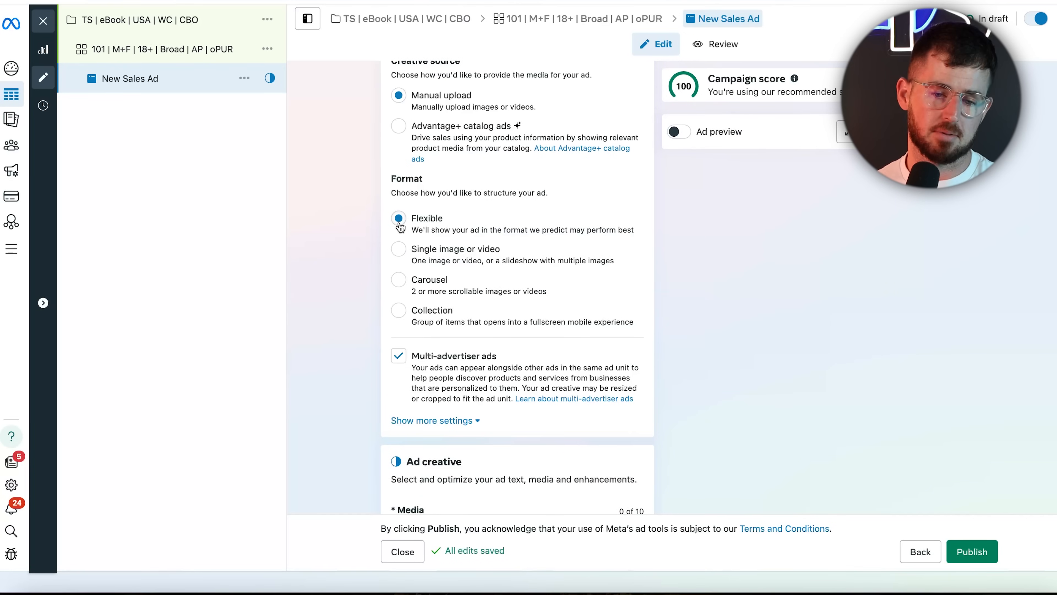
pyautogui.scroll(-2, 400, 226)
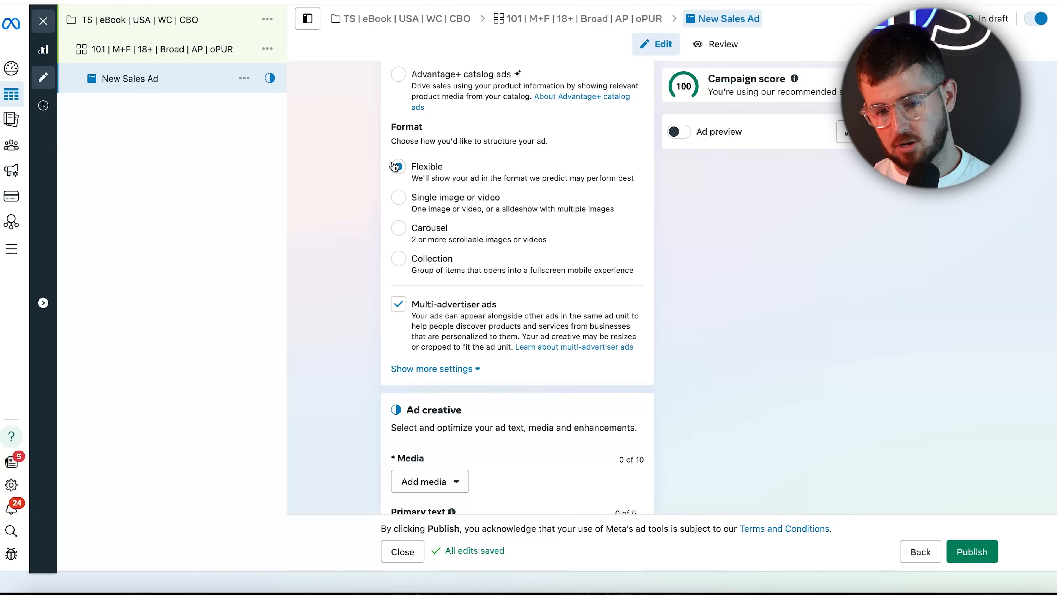
pyautogui.scroll(-3, 390, 289)
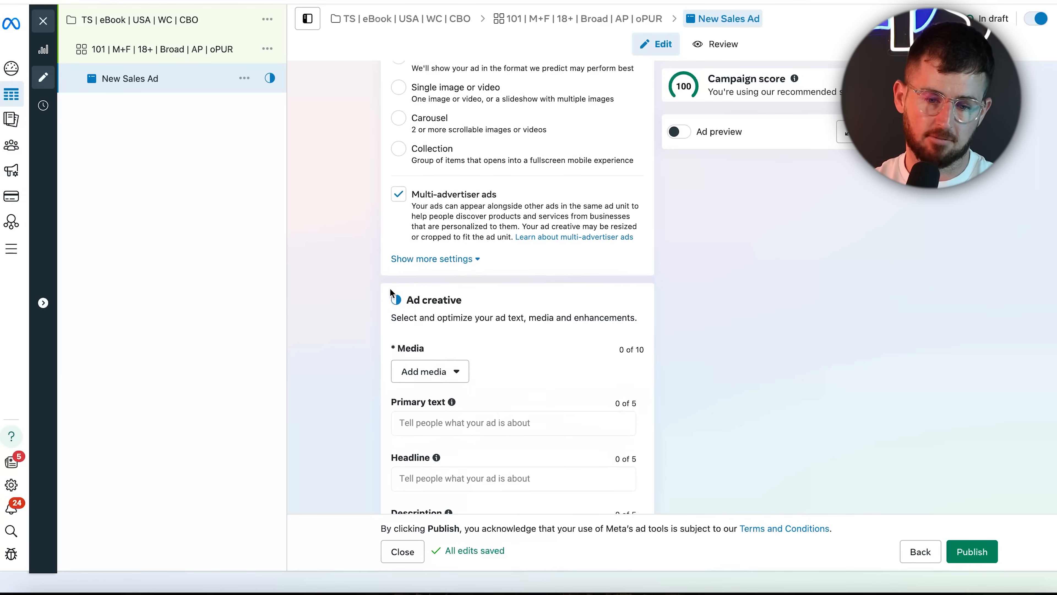
# - Start adding image media to the ad and upload 1.png from the Downloads folder
pyautogui.click(441, 361)
pyautogui.click(434, 395)
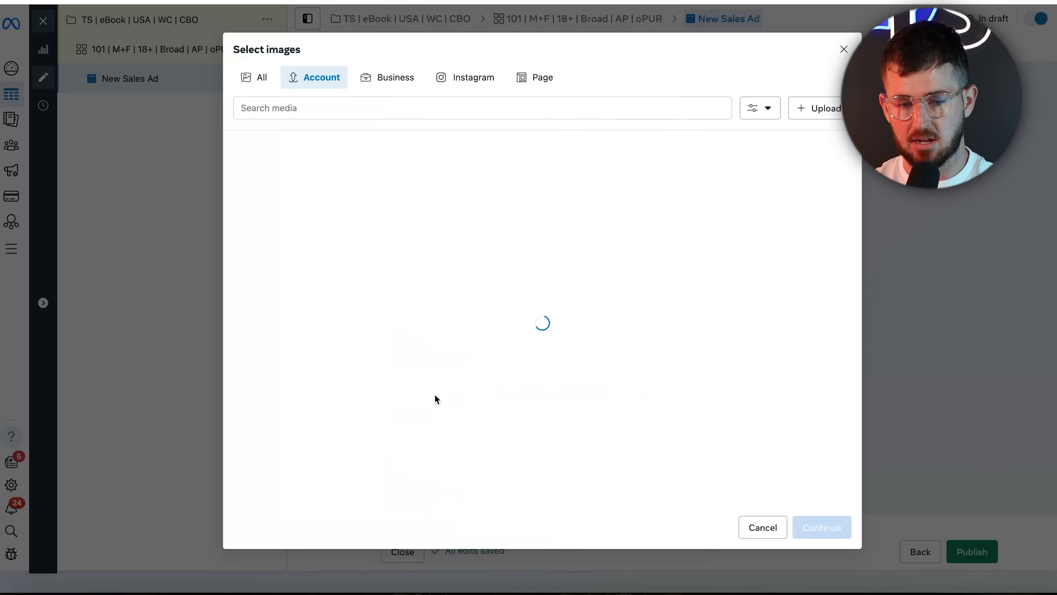
pyautogui.click(805, 109)
pyautogui.click(411, 178)
pyautogui.press('Return')
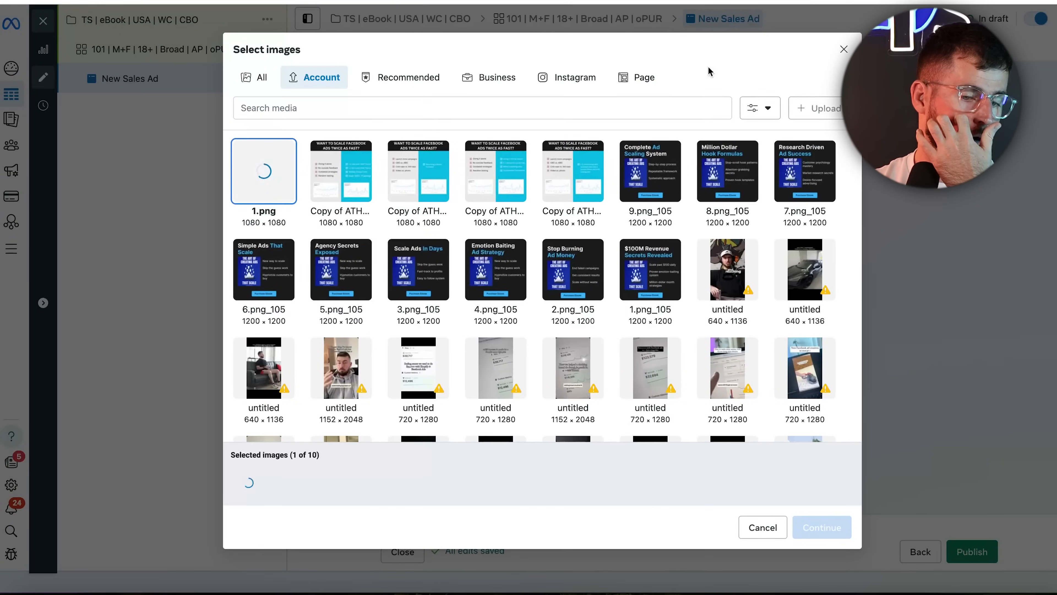
# - Upload 2.png and 3.png from Downloads and add all three uploaded images to the flexible ad
pyautogui.click(823, 104)
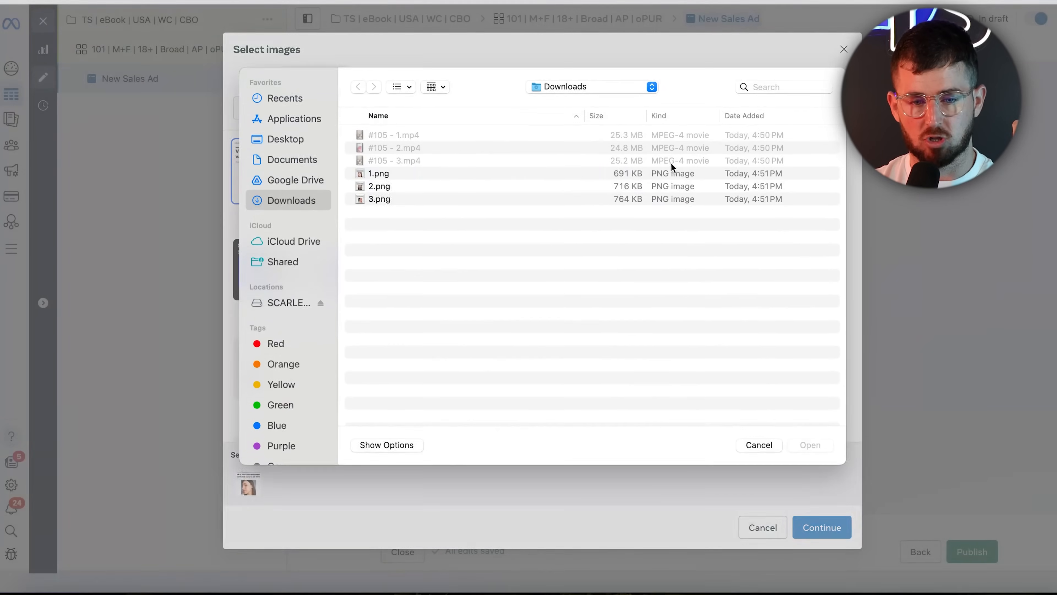
pyautogui.click(445, 188)
pyautogui.press('Return')
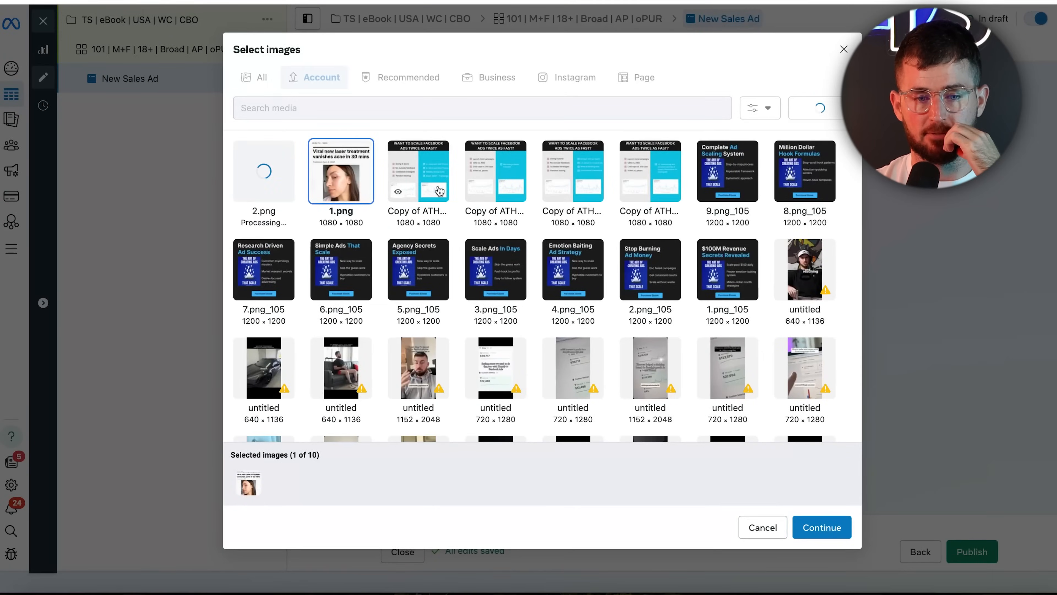
pyautogui.click(808, 115)
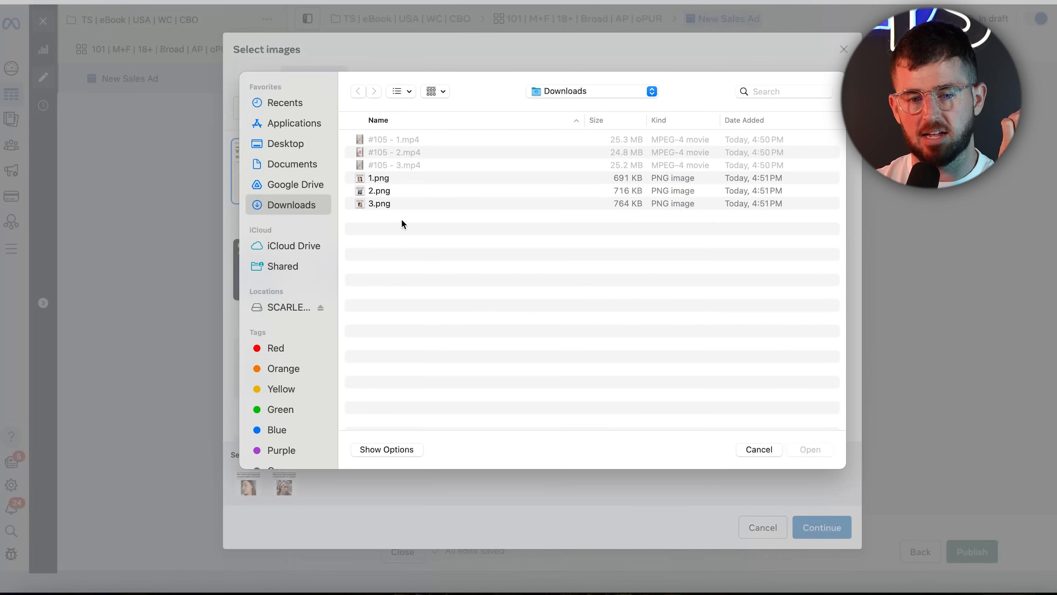
pyautogui.click(414, 202)
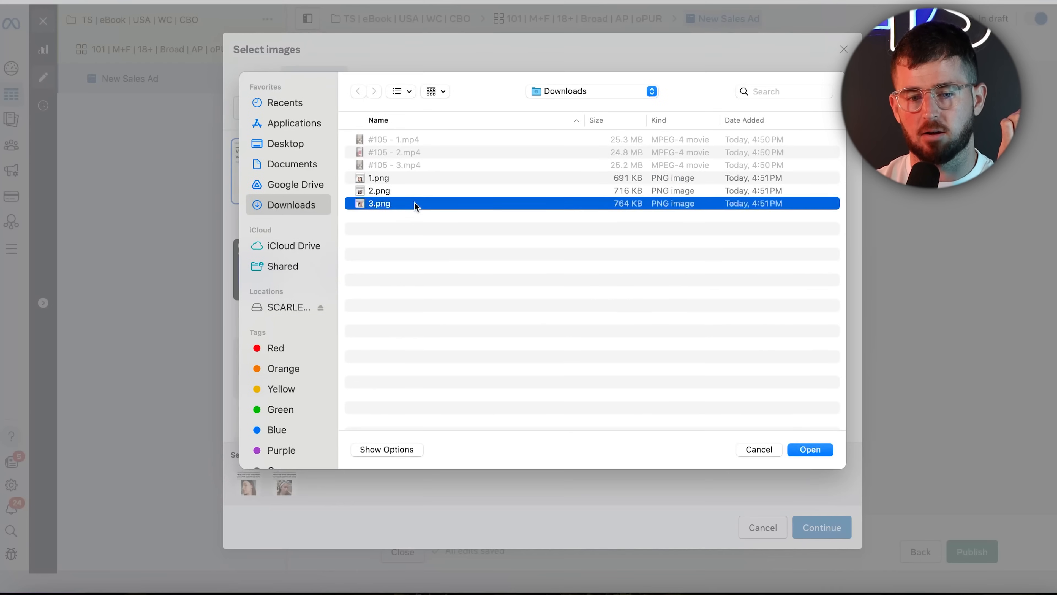
pyautogui.press('Return')
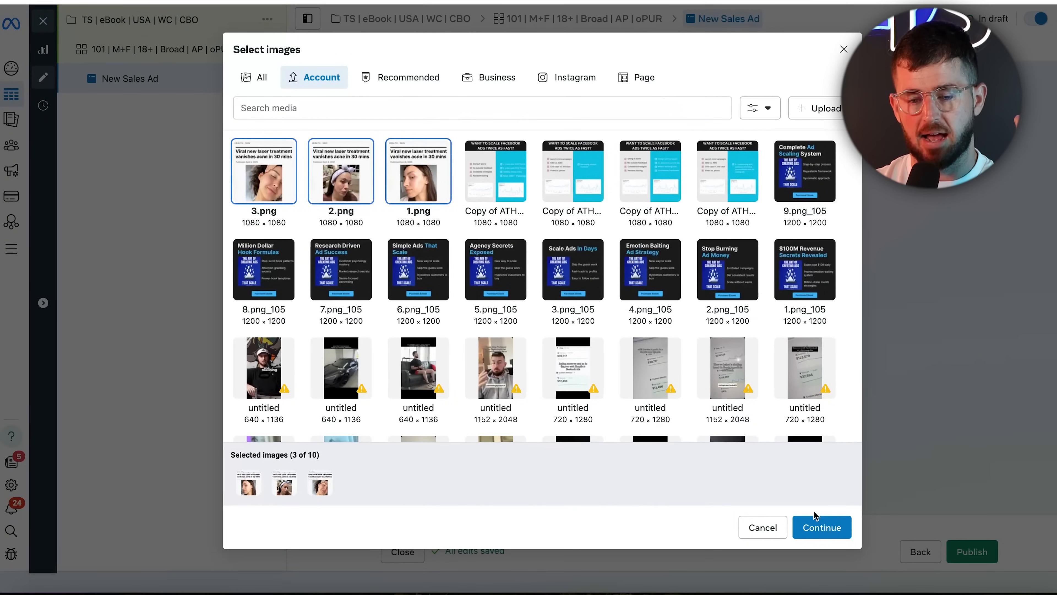
pyautogui.click(819, 527)
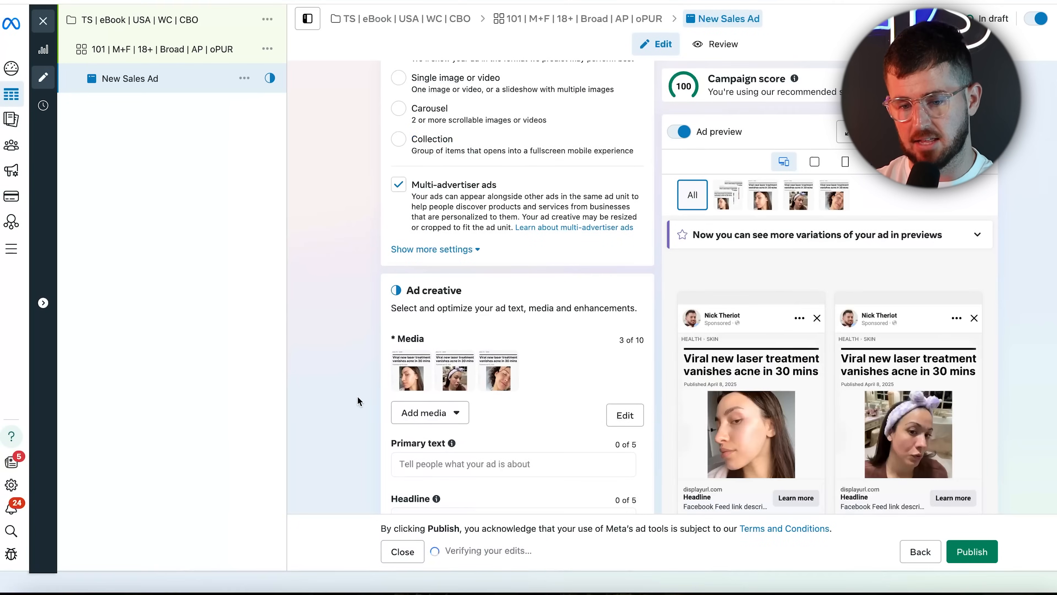
# - Examine the ad preview for each of the three images, 1.png, 2.png and 3.png
pyautogui.scroll(-3, 357, 396)
pyautogui.scroll(-2, 801, 258)
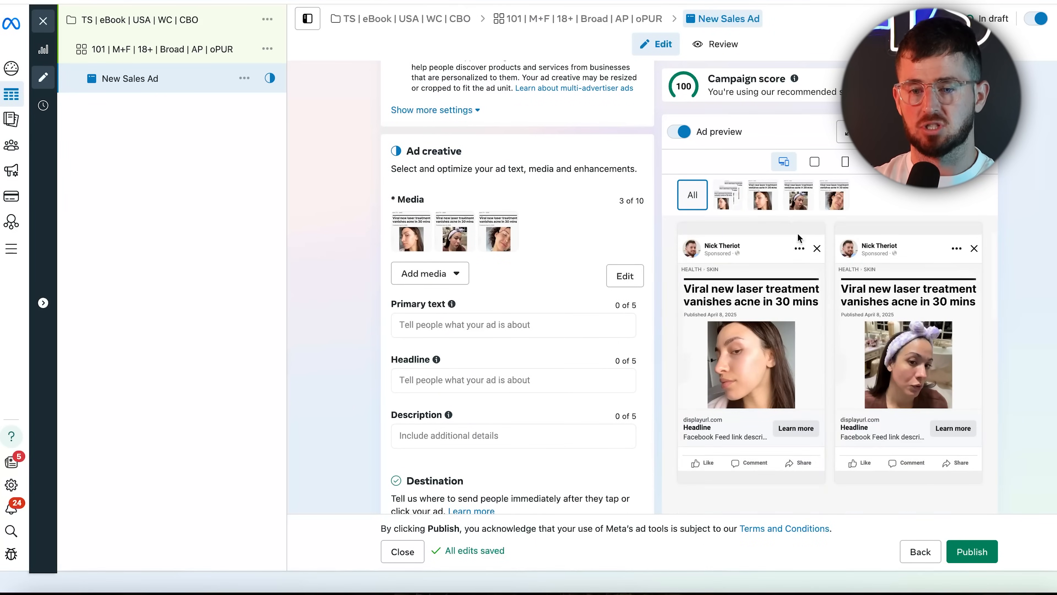
pyautogui.click(764, 202)
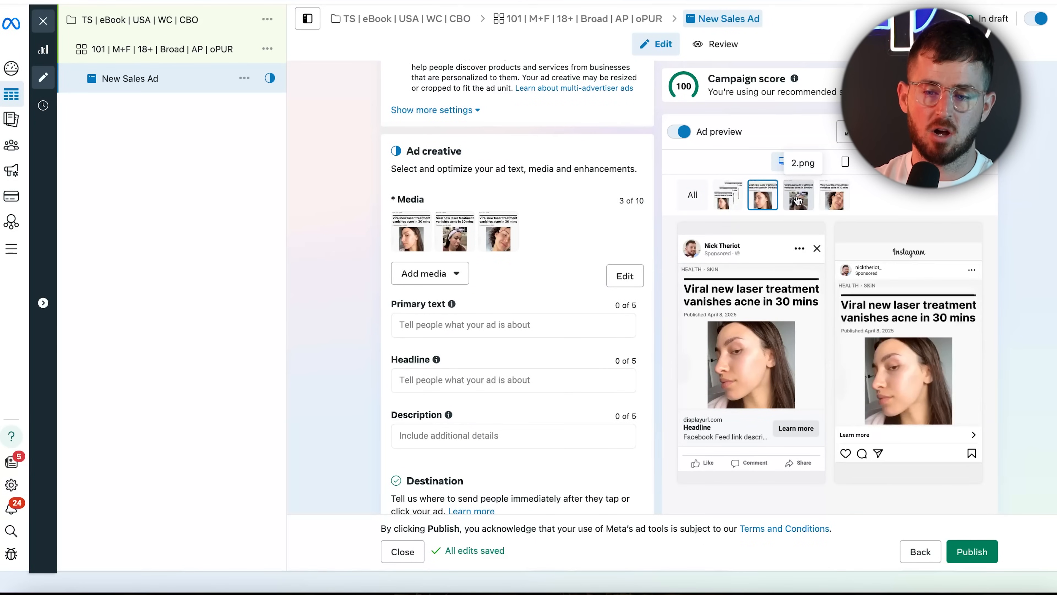
pyautogui.click(798, 200)
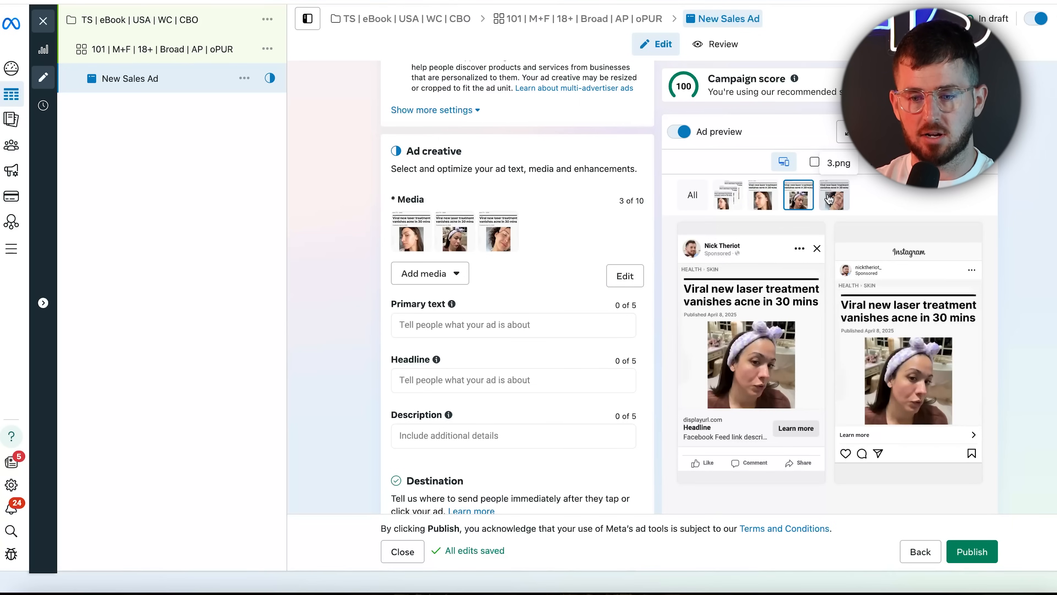
pyautogui.click(828, 199)
pyautogui.click(797, 202)
pyautogui.click(830, 205)
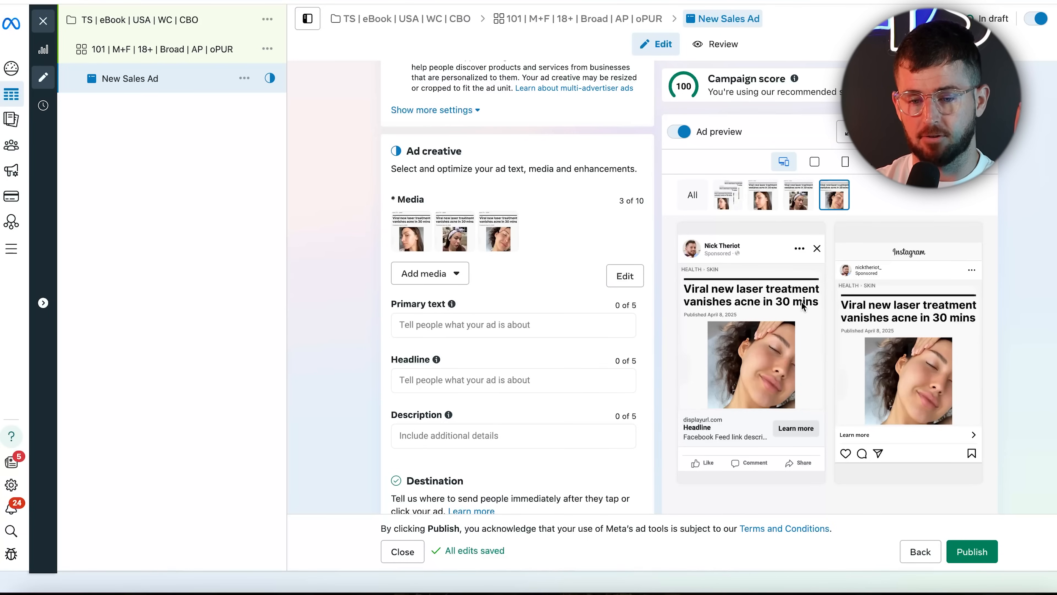
# - Remove 2.png and 3.png from the ad's media, keeping only 1.png
pyautogui.click(468, 245)
pyautogui.click(466, 245)
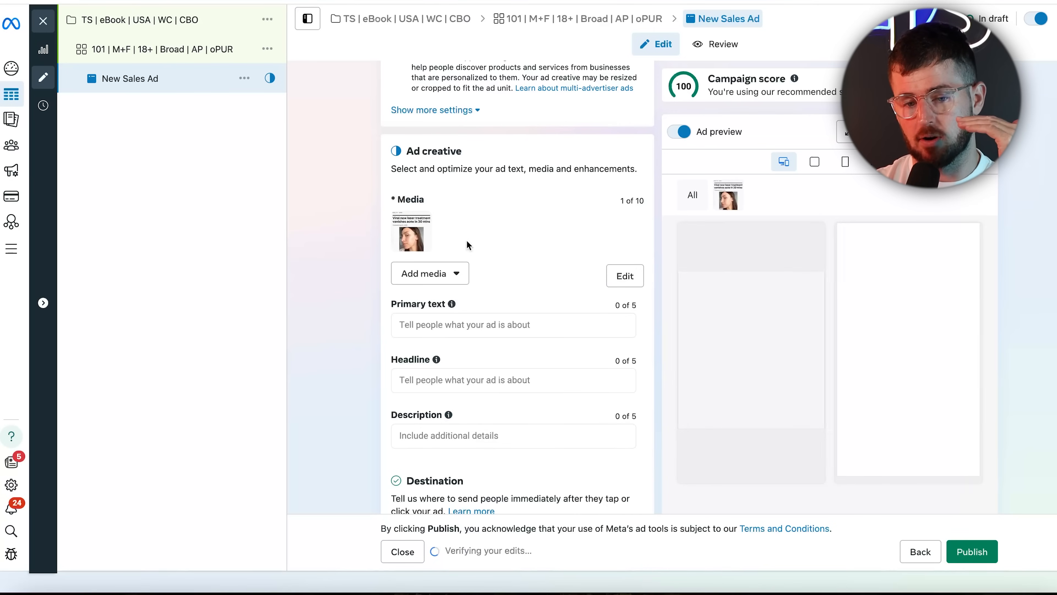
pyautogui.click(425, 280)
pyautogui.click(370, 327)
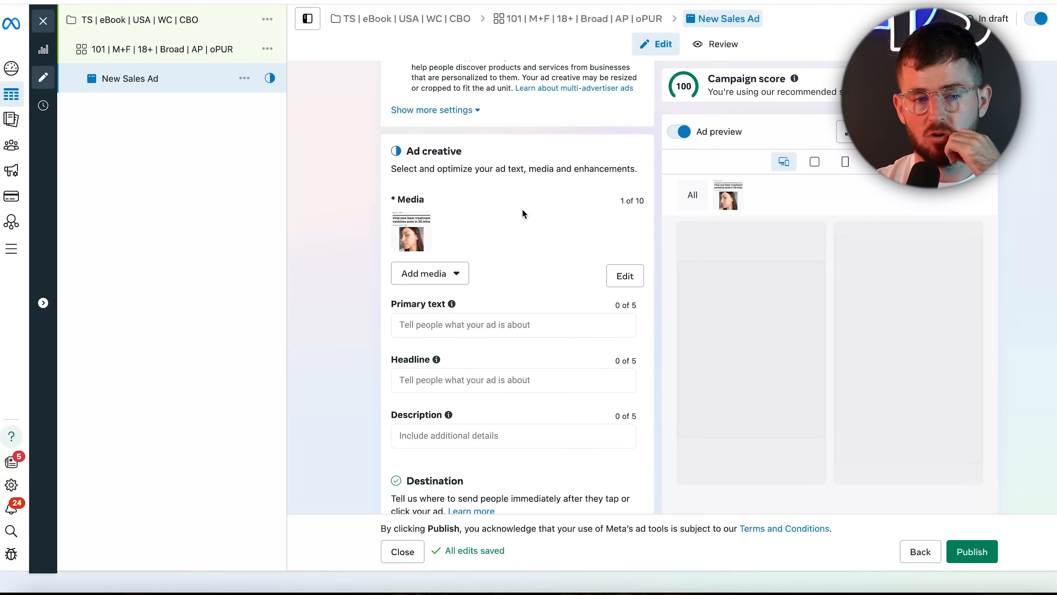
# - Switch the ad's format to Single image or video
pyautogui.scroll(10, 426, 172)
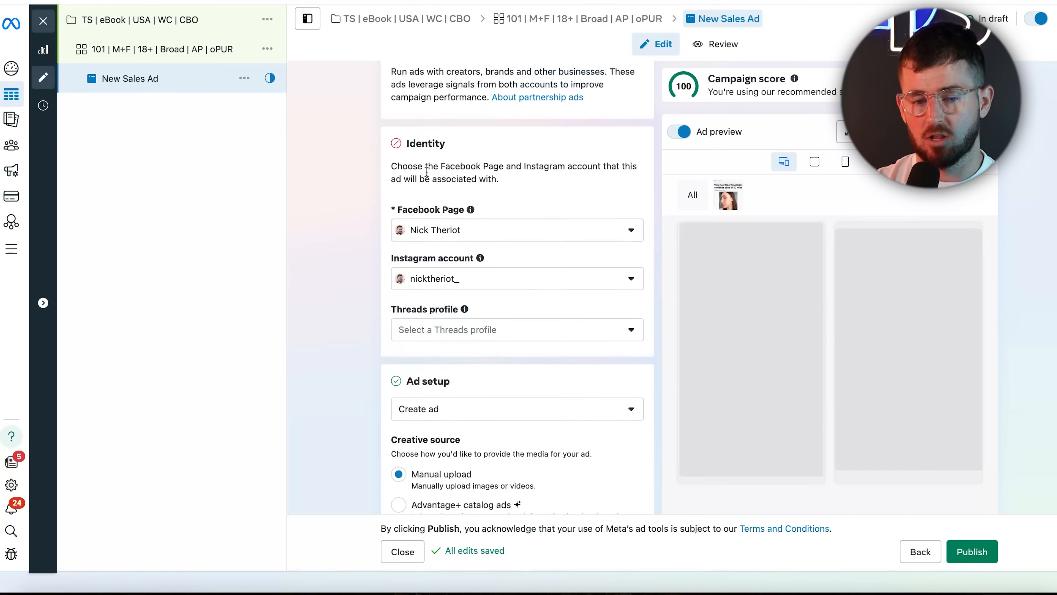
pyautogui.scroll(-4, 417, 374)
pyautogui.click(406, 438)
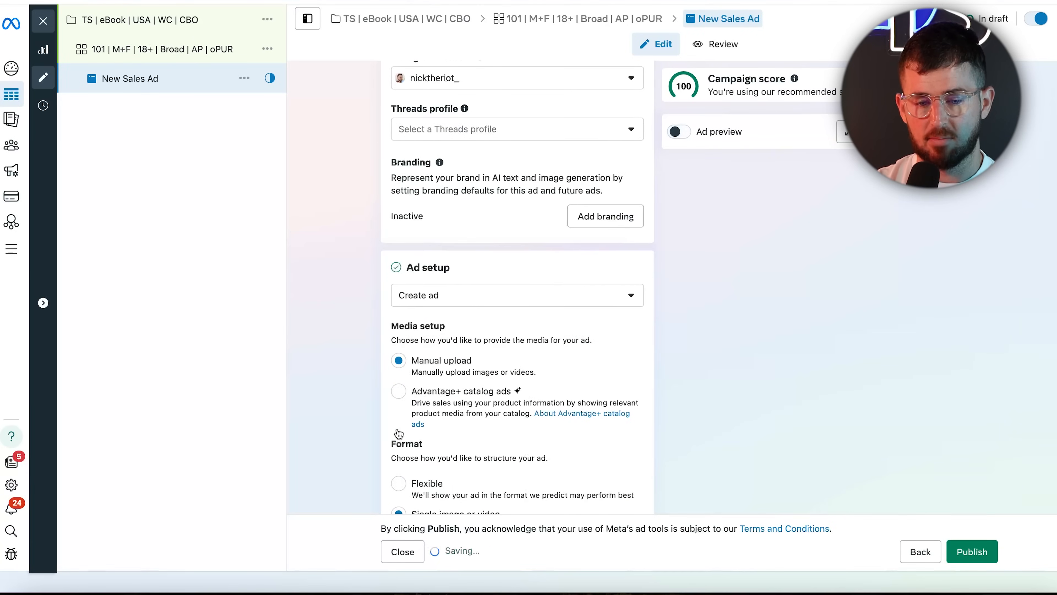
# - Select 1.png as the single image ad's media, accept its placement crops and leave the creative setup at the text stage
pyautogui.scroll(-10, 355, 202)
pyautogui.scroll(-3, 356, 202)
pyautogui.click(440, 226)
pyautogui.click(420, 260)
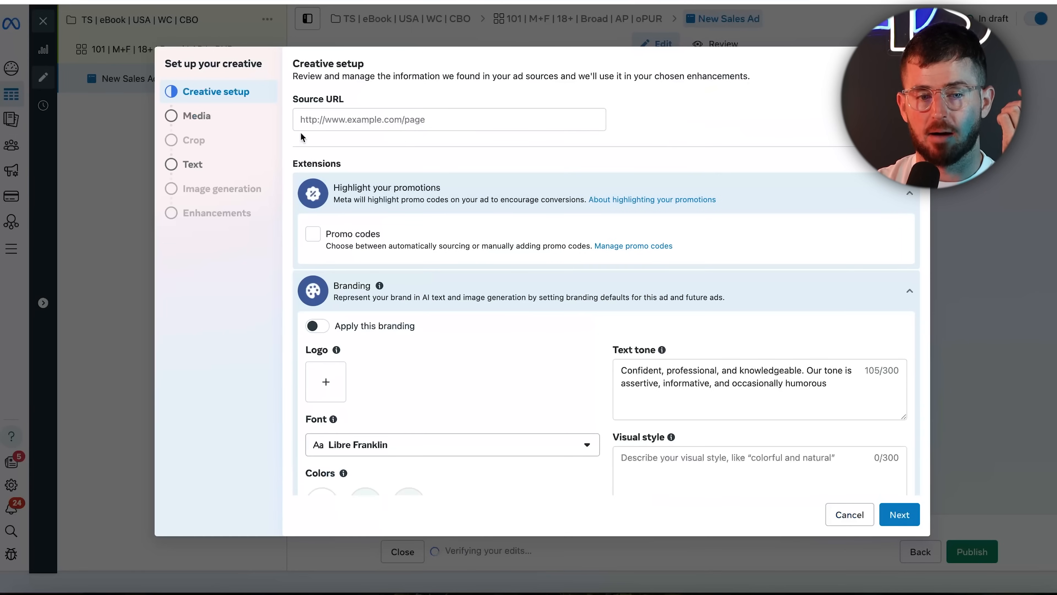
pyautogui.click(200, 116)
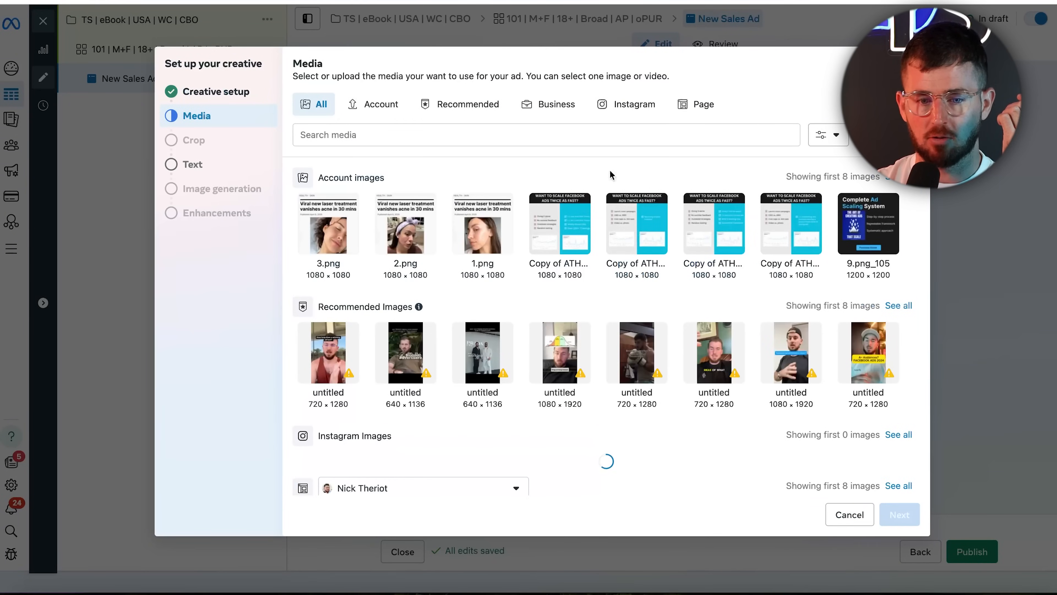
pyautogui.click(482, 223)
pyautogui.click(899, 514)
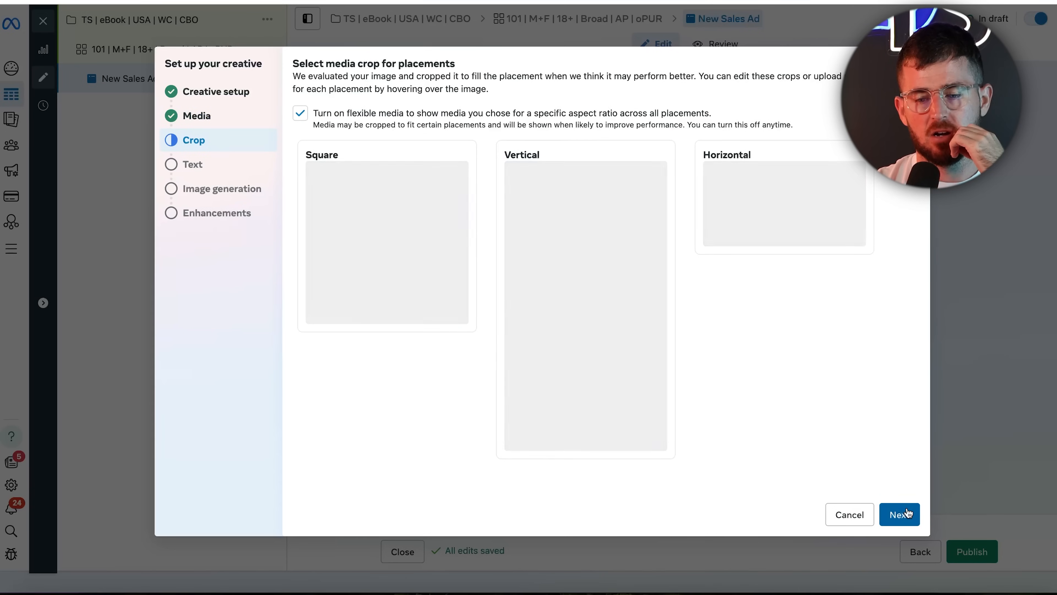
pyautogui.click(901, 514)
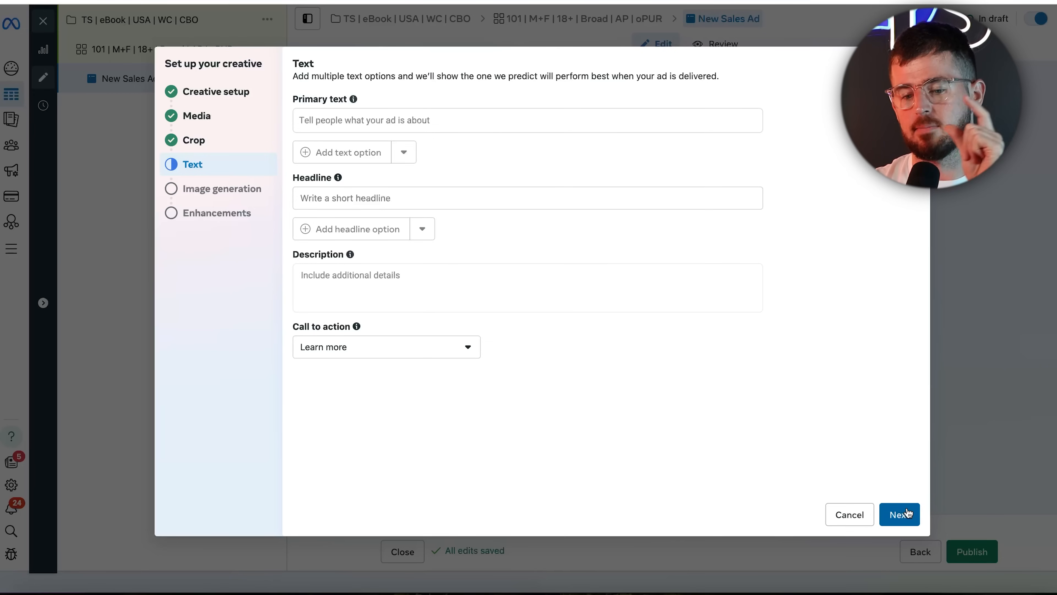
pyautogui.click(849, 515)
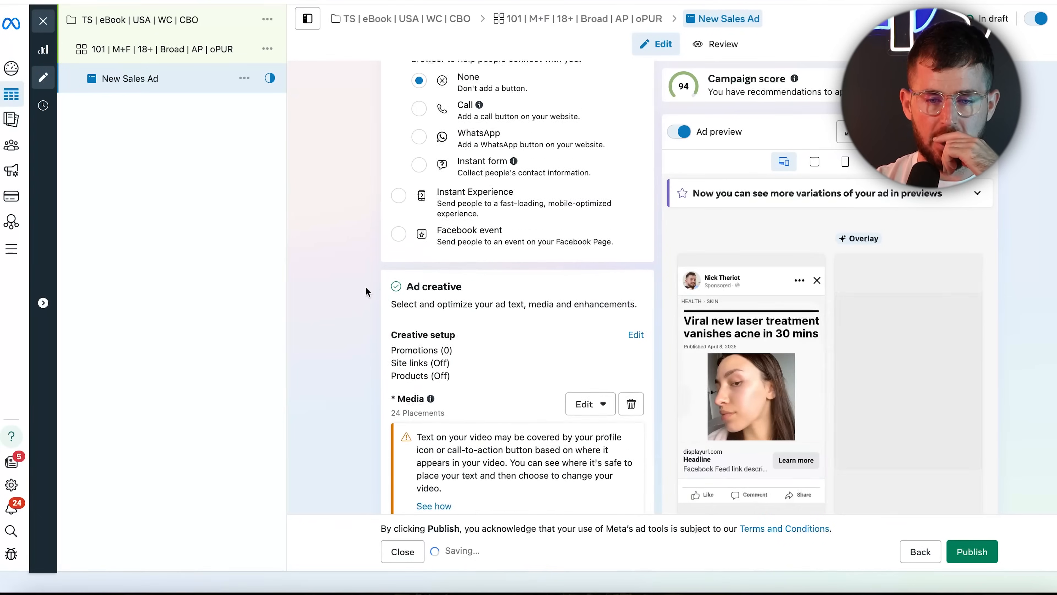
# - Set the ad format back to Flexible and add 1.png from the account's images as its media
pyautogui.scroll(-8, 615, 352)
pyautogui.scroll(10, 614, 352)
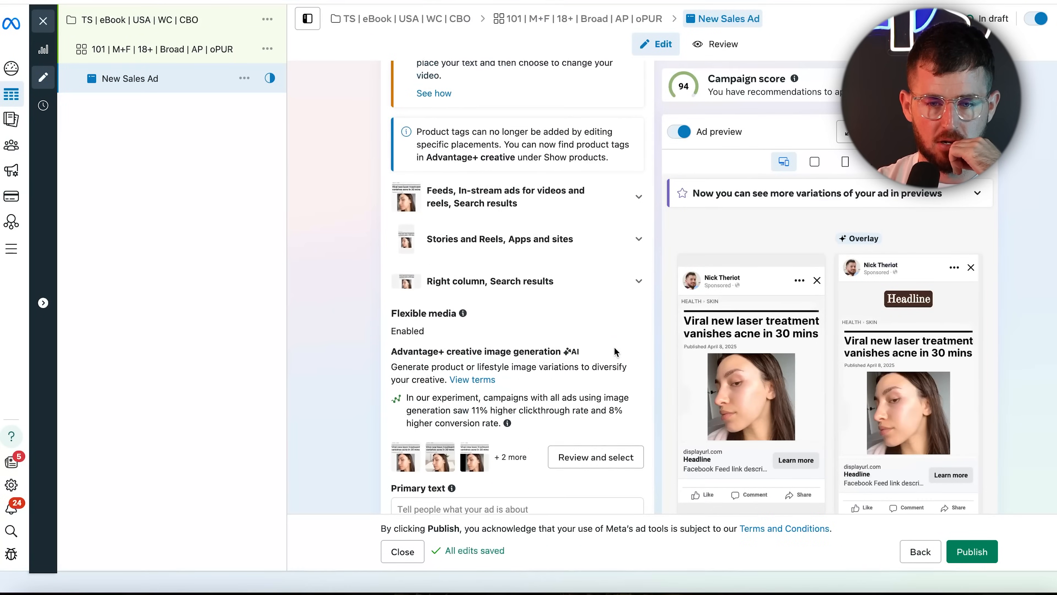
pyautogui.click(399, 239)
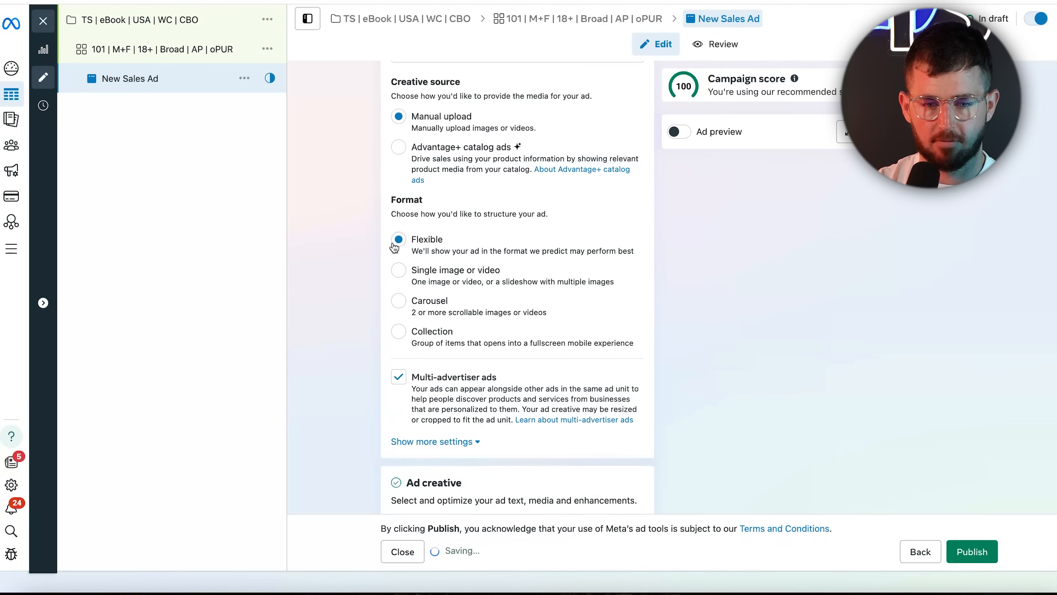
pyautogui.scroll(-8, 424, 188)
pyautogui.click(431, 113)
pyautogui.click(424, 145)
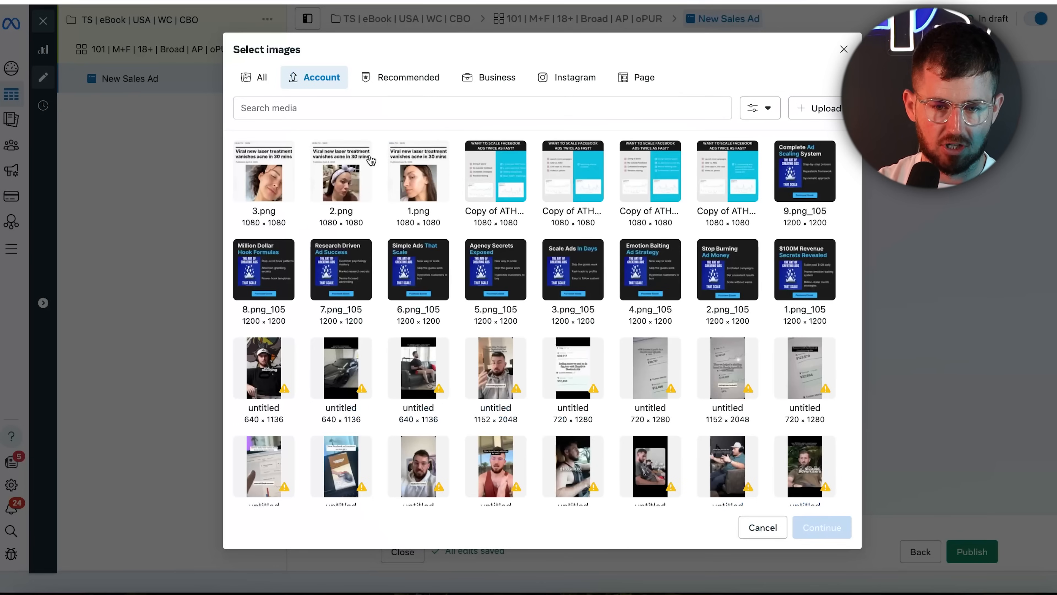
pyautogui.click(424, 146)
pyautogui.click(826, 534)
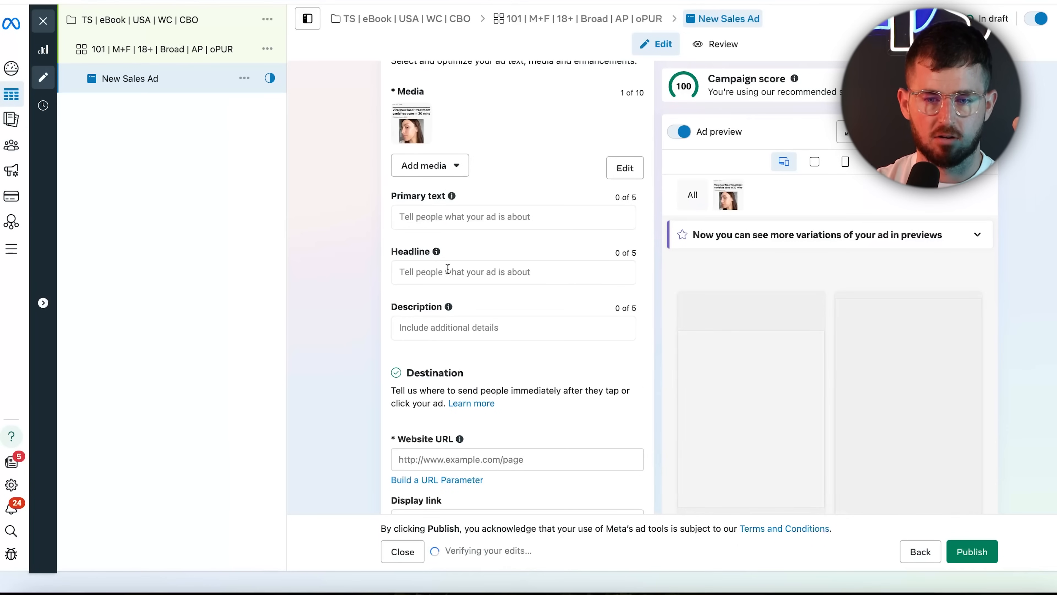
# - Enter two primary text options for the ad: "existing winning primary text" and "new primary text"
pyautogui.click(446, 216)
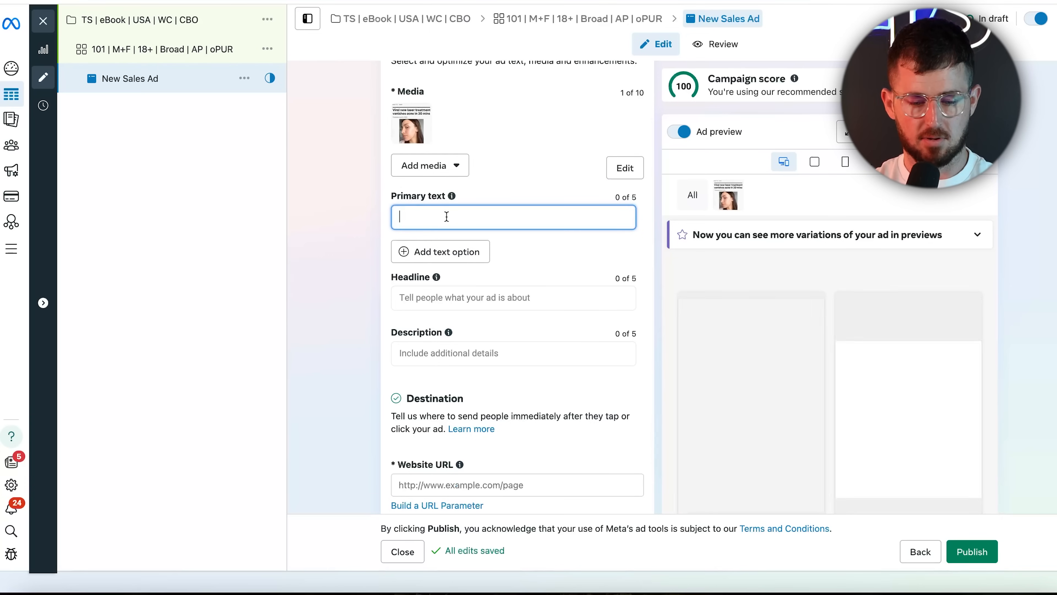
pyautogui.write('primary text 1')
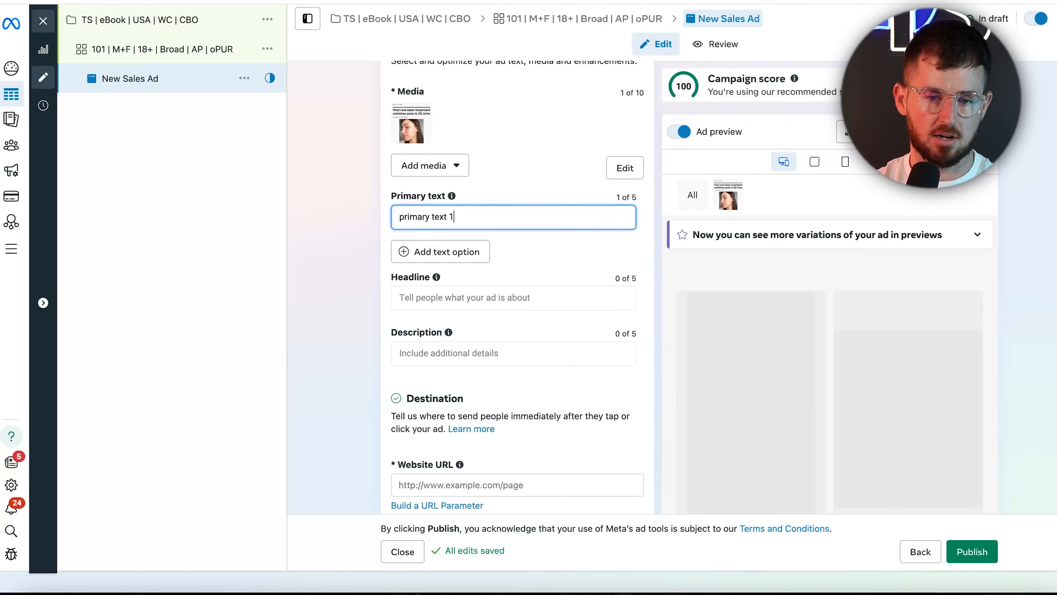
pyautogui.hotkey('ctrl', 'a')
pyautogui.write('existing winning p')
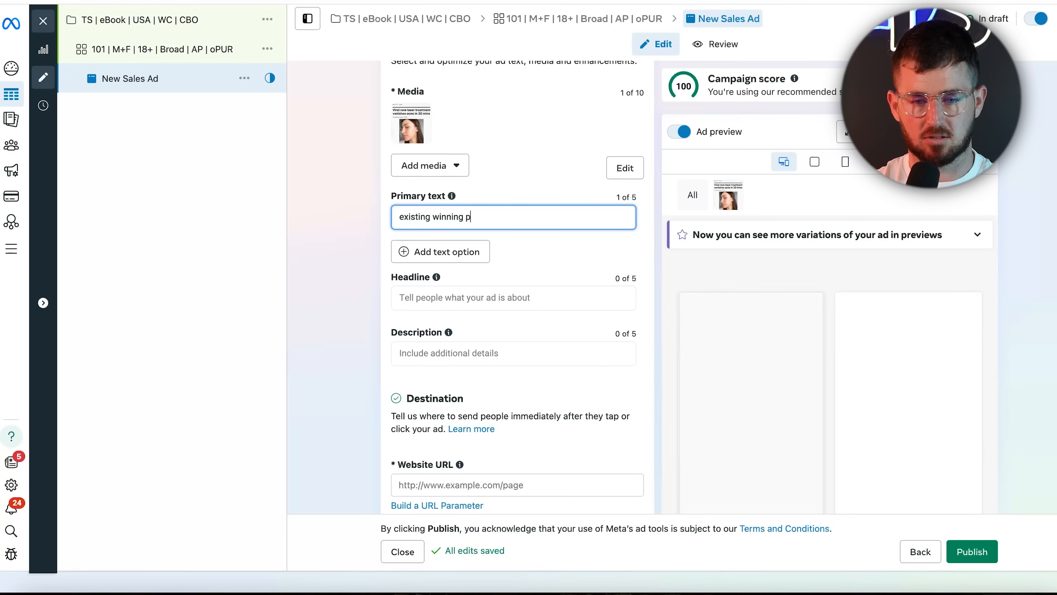
pyautogui.write('rimary text')
pyautogui.click(454, 252)
pyautogui.write('new prima')
pyautogui.write('ry t')
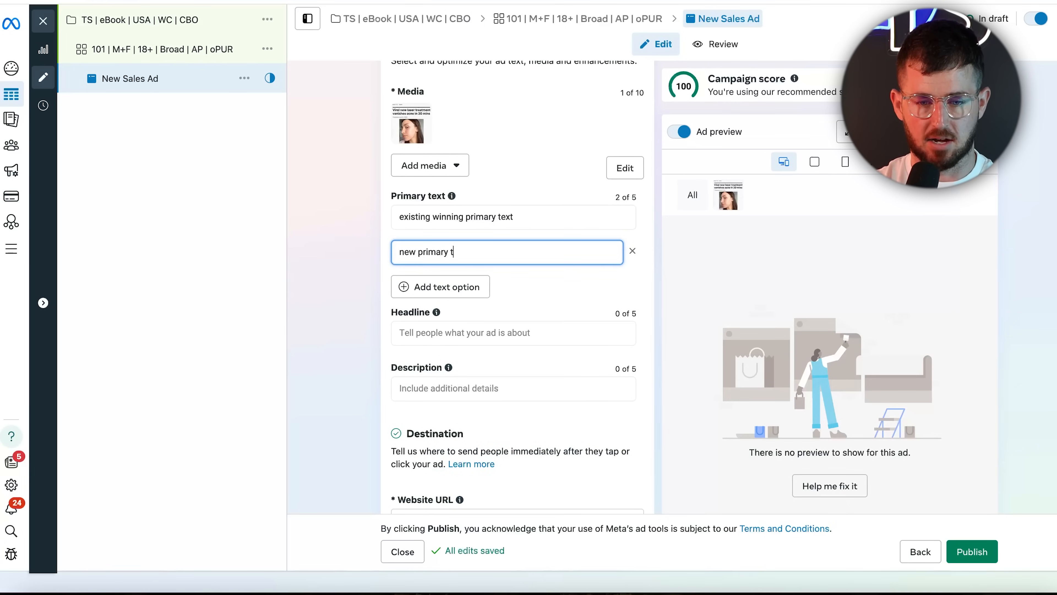
# - Enter two headline options for the ad: "existing winning headline" and "new headline"
pyautogui.click(457, 327)
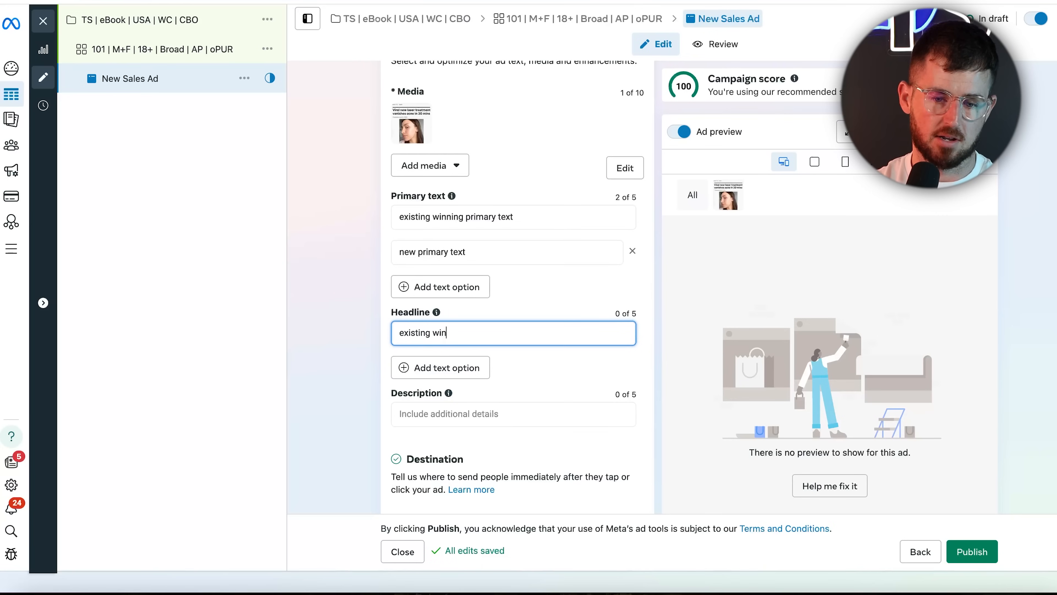
pyautogui.write('winning headline')
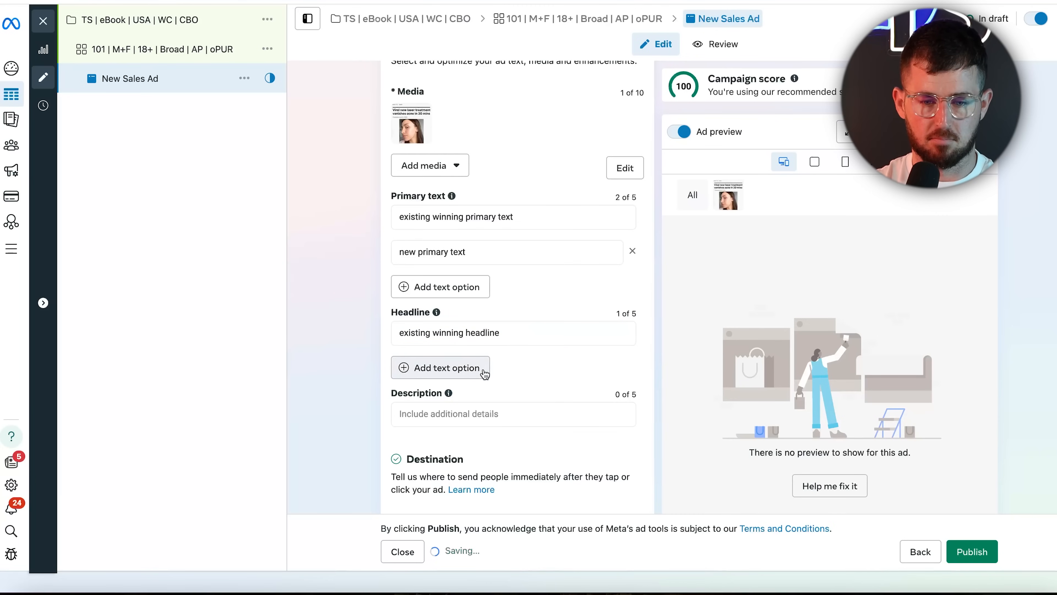
pyautogui.click(470, 376)
pyautogui.click(471, 376)
pyautogui.write('new headline')
pyautogui.scroll(-4, 448, 397)
pyautogui.click(448, 394)
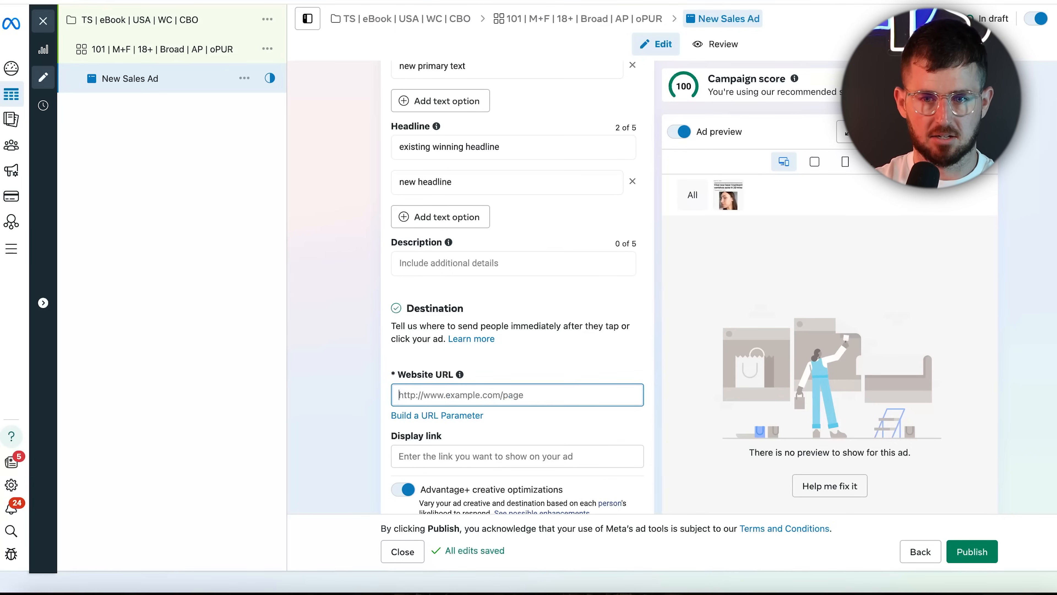
pyautogui.press('super+t')
pyautogui.write('go')
pyautogui.press('super+a')
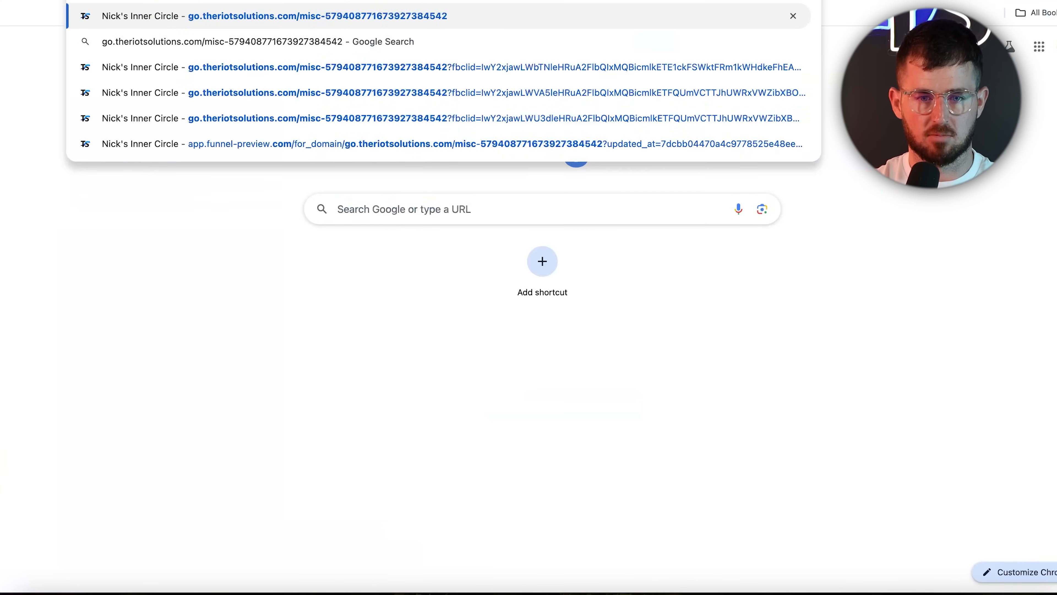
pyautogui.press('super+w')
pyautogui.press('super+v')
pyautogui.click(333, 450)
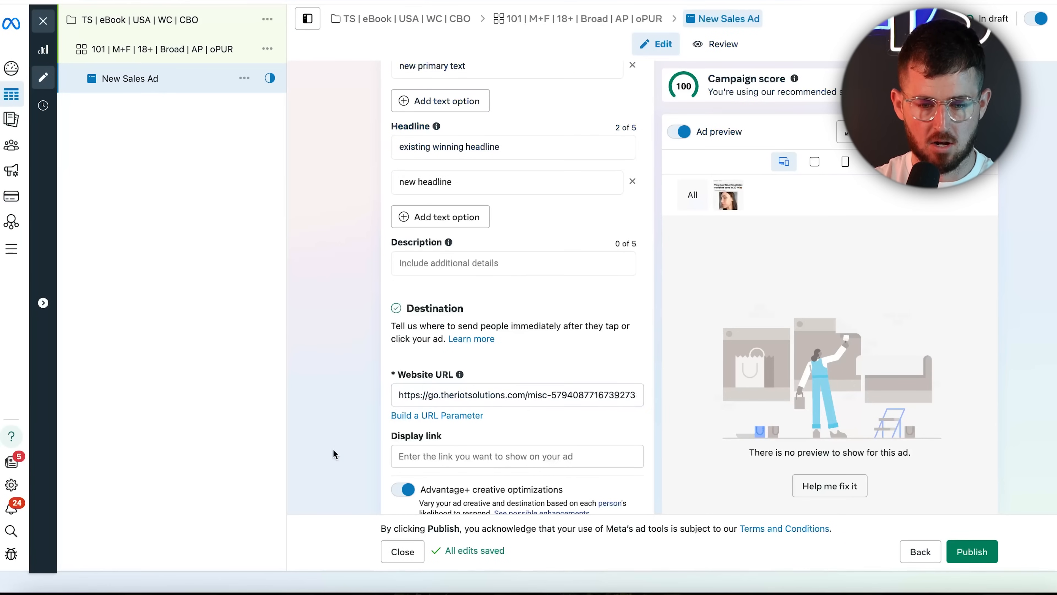
# - Turn off Advantage+ creative optimizations for the ad
pyautogui.scroll(-3, 358, 447)
pyautogui.scroll(-1, 359, 446)
pyautogui.click(402, 327)
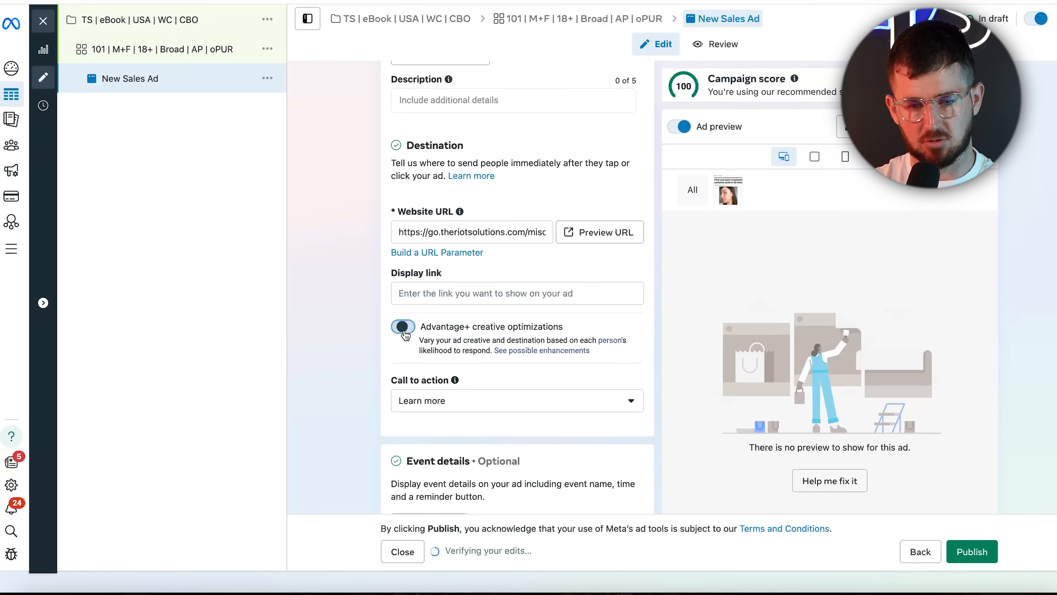
# - Examine the ad's available call-to-action options and preview how the creative renders on Facebook and Instagram
pyautogui.scroll(-3, 372, 374)
pyautogui.click(469, 295)
pyautogui.scroll(-2, 492, 456)
pyautogui.scroll(-3, 491, 457)
pyautogui.scroll(5, 492, 457)
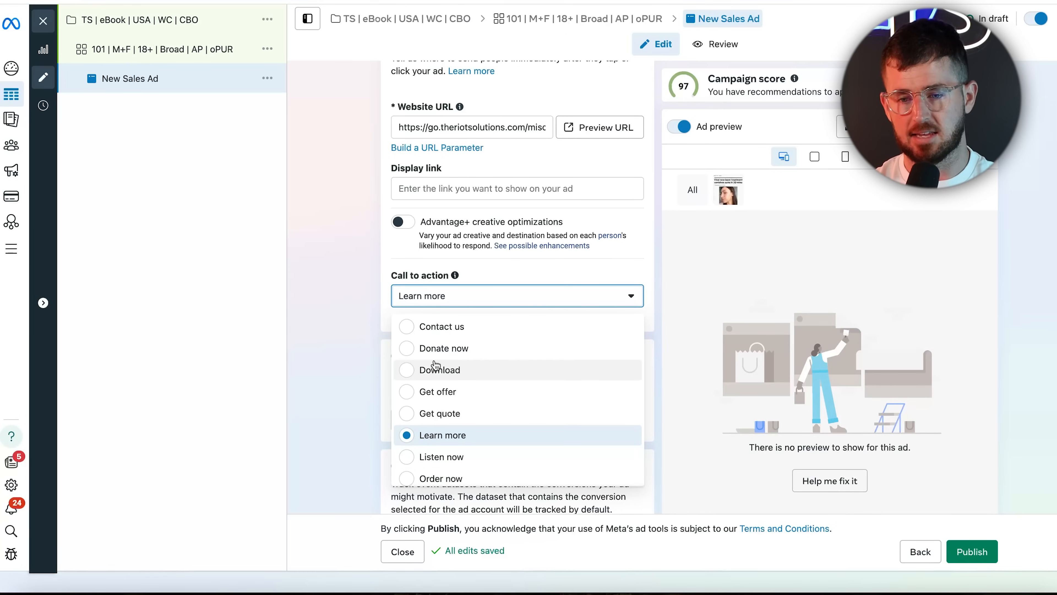
pyautogui.click(729, 189)
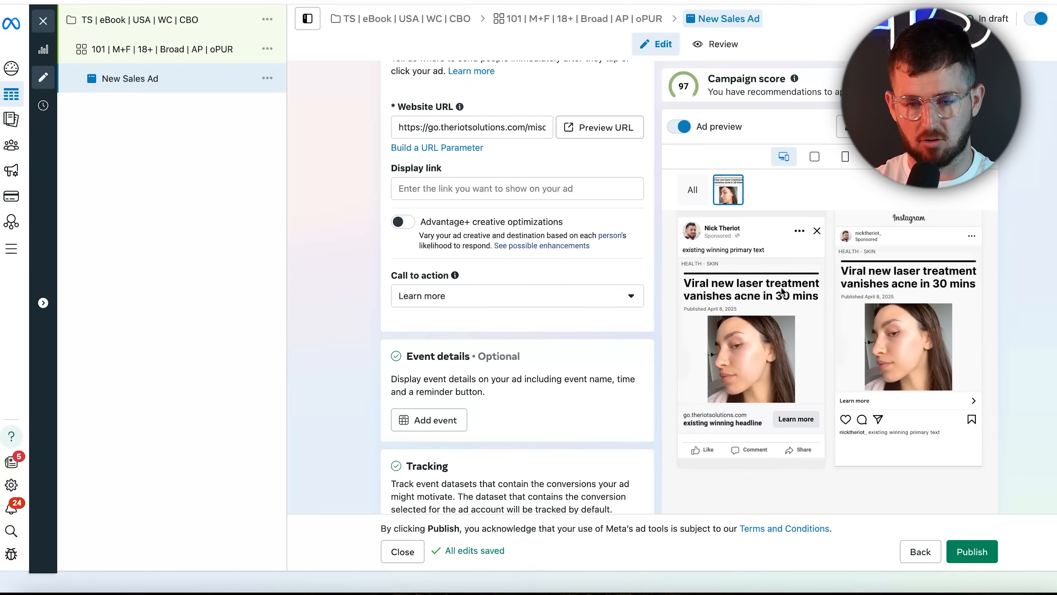
pyautogui.click(502, 295)
pyautogui.click(339, 393)
# - Rename the new sales ad as 101 - 1
pyautogui.scroll(-5, 339, 392)
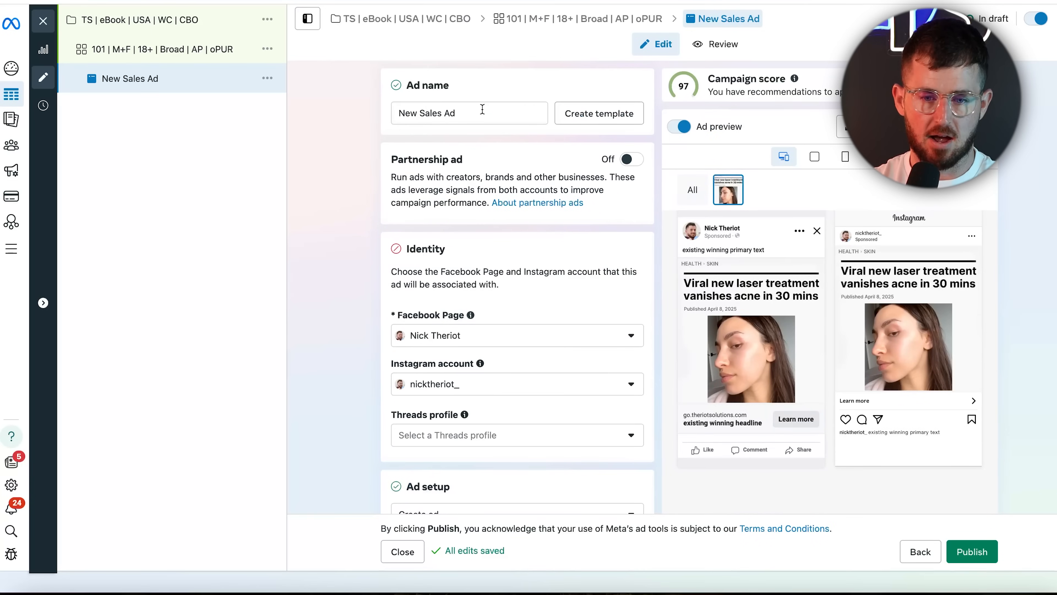
pyautogui.tripleClick(482, 109)
pyautogui.write('101 - 1')
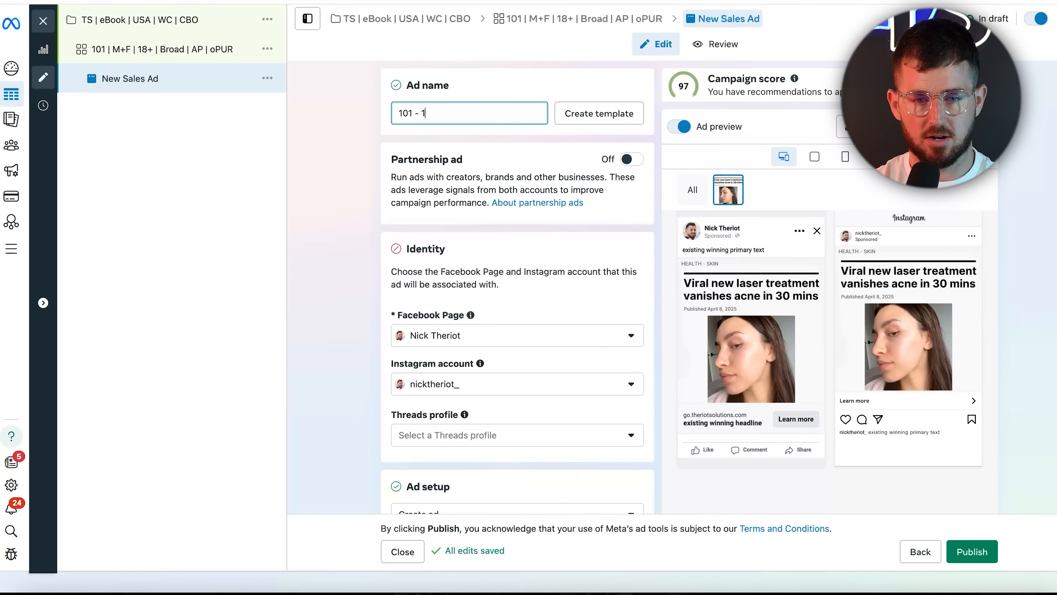
pyautogui.click(325, 198)
# - Duplicate the 101 - 1 ad and name the copy 101 - 2
pyautogui.hotkey('ctrl', 'd')
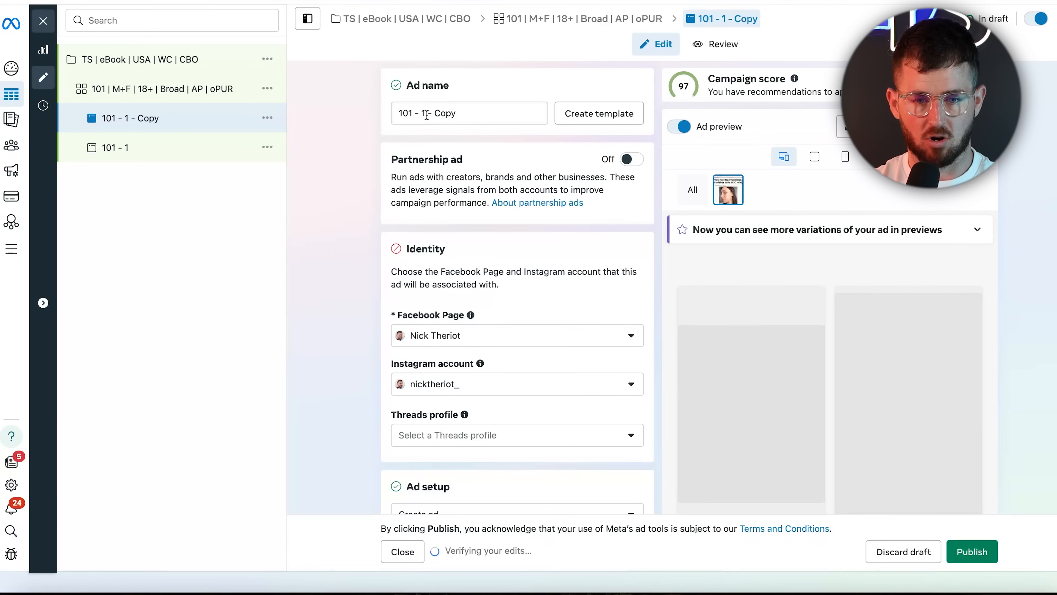
pyautogui.moveTo(423, 113); pyautogui.dragTo(458, 113)
pyautogui.write('2')
pyautogui.click(366, 258)
# - Replace the image in ad 101 - 2 with 2.png from the account's media
pyautogui.scroll(-10, 366, 388)
pyautogui.scroll(-8, 366, 387)
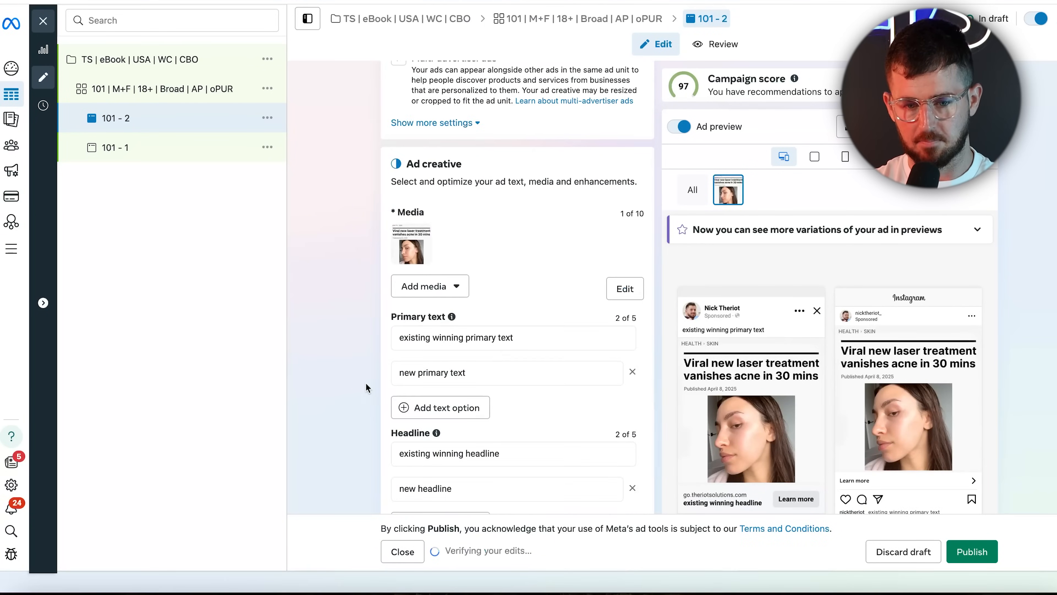
pyautogui.click(417, 232)
pyautogui.click(426, 235)
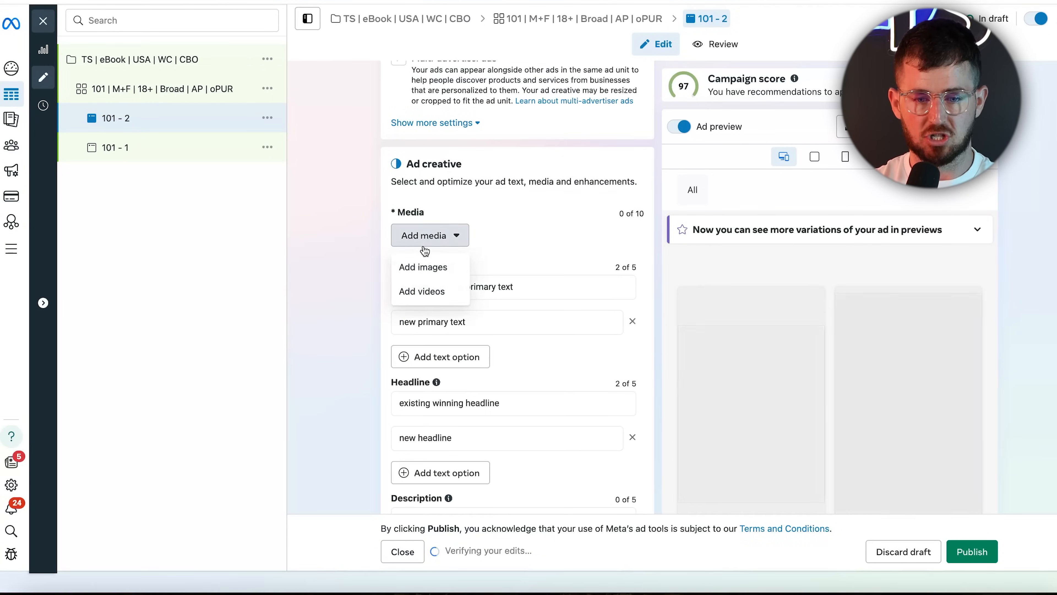
pyautogui.click(433, 267)
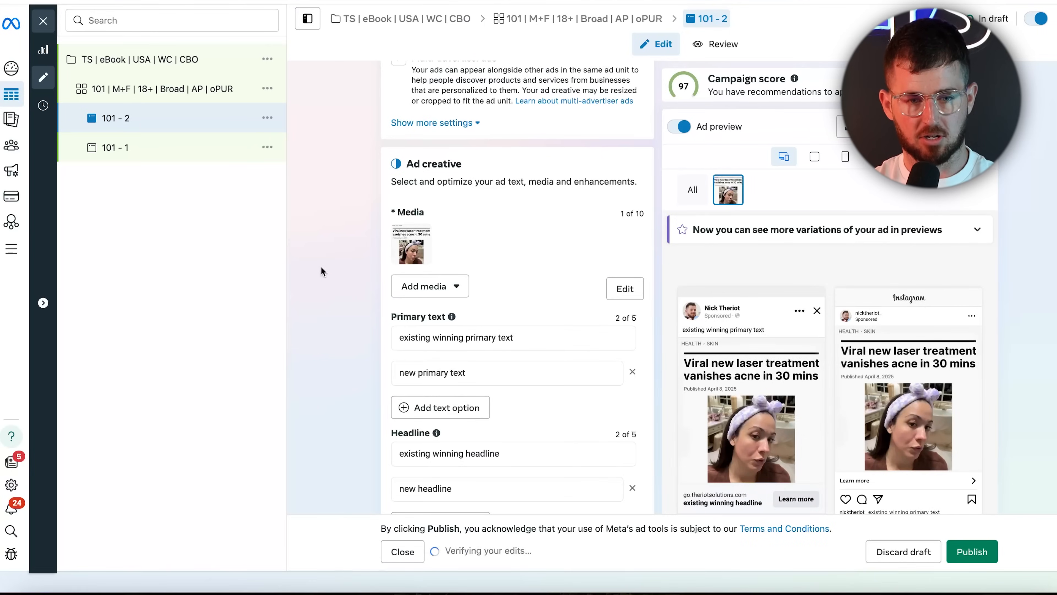
# - Duplicate ad 101 - 2 as 101 - 3 and replace the copy's image with 3.png from the account's media
pyautogui.hotkey('ctrl', 'd')
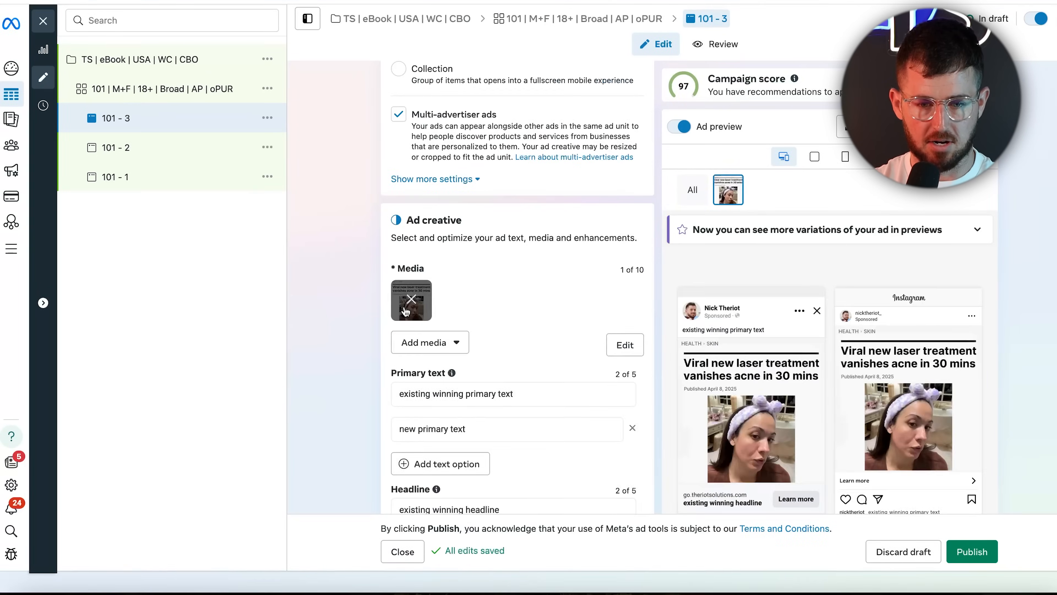
pyautogui.click(430, 342)
pyautogui.click(435, 375)
pyautogui.click(264, 170)
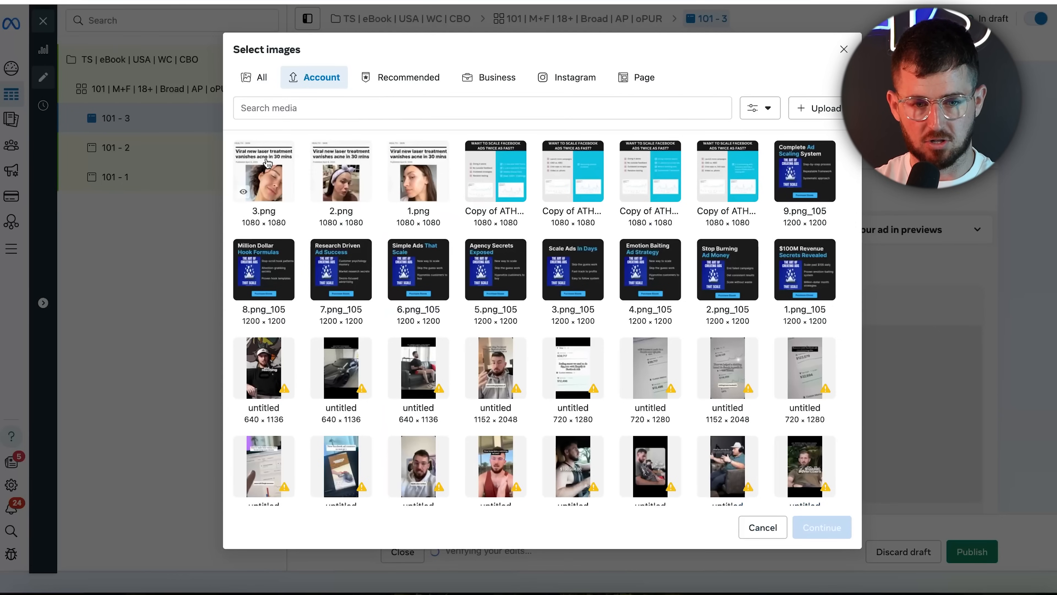
pyautogui.click(821, 526)
# - Examine ad 101 - 3's destination and tracking settings through the URL parameters field
pyautogui.scroll(-10, 348, 327)
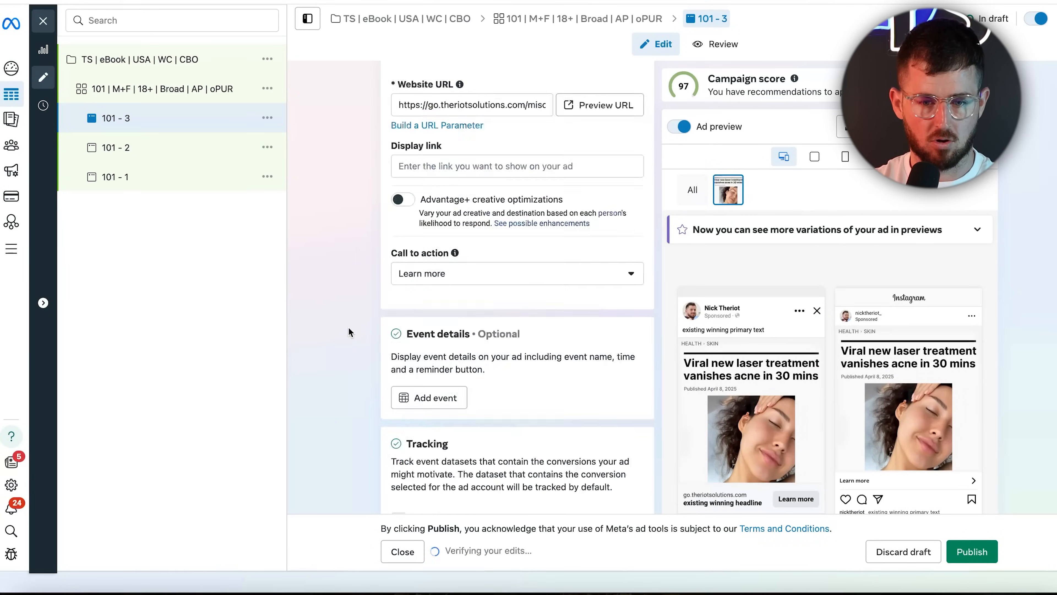
pyautogui.scroll(-5, 349, 327)
pyautogui.click(440, 371)
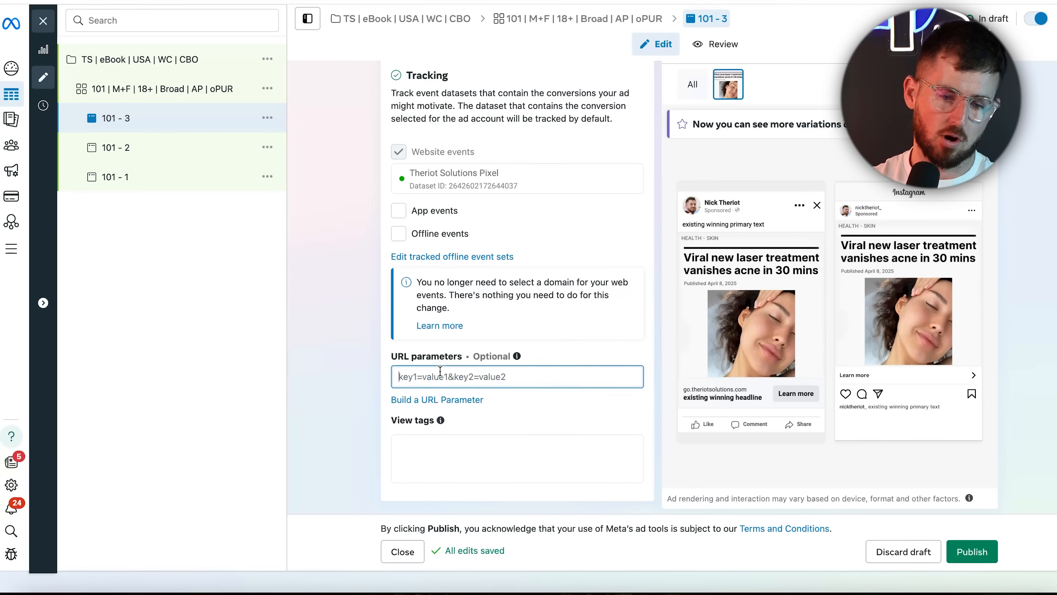
pyautogui.click(368, 321)
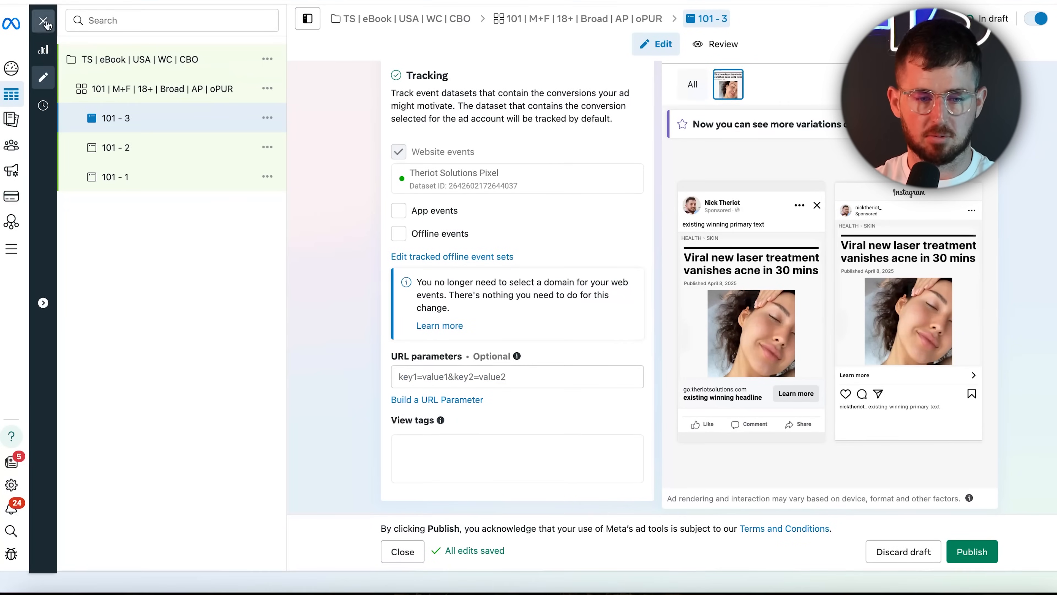
# - Leave the ad editor and publish the draft eBook campaign with its ad set and three ads
pyautogui.click(43, 21)
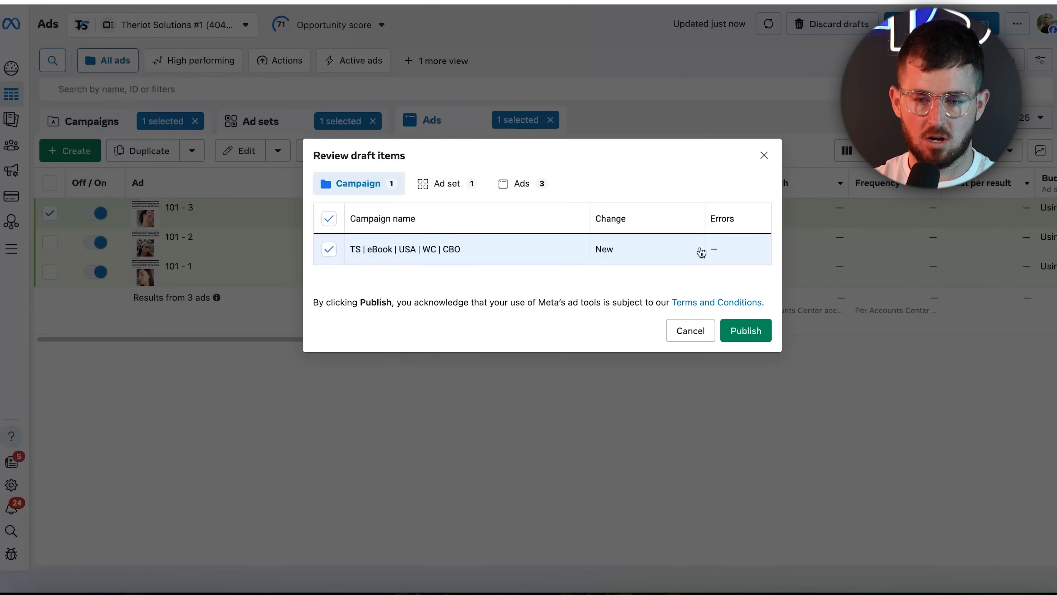
pyautogui.click(746, 330)
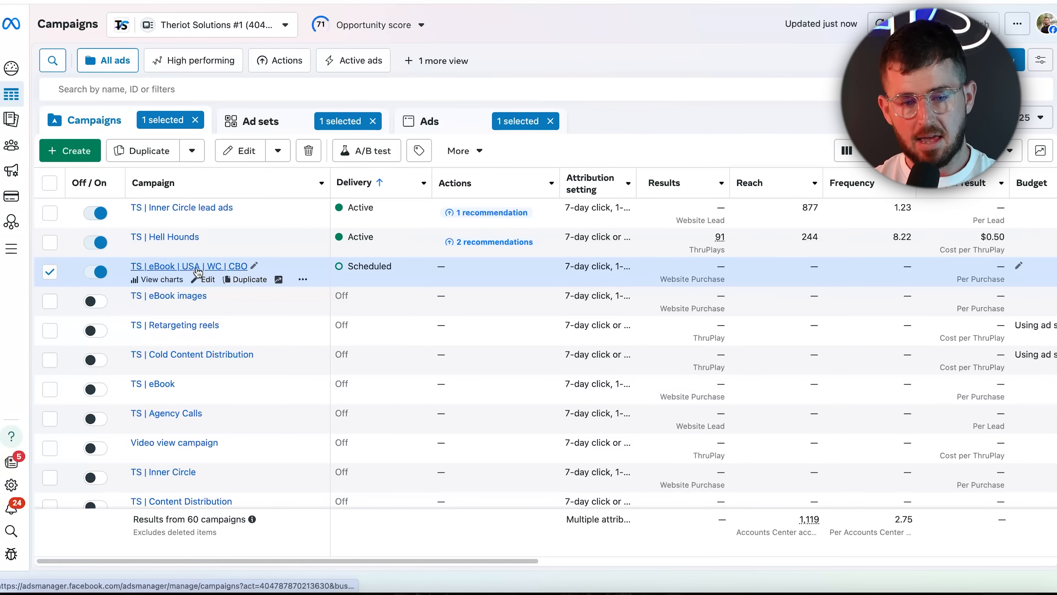
# - Duplicate the broad ad set in the TS | eBook | USA | WC | CBO campaign, keeping its original setup
pyautogui.click(197, 269)
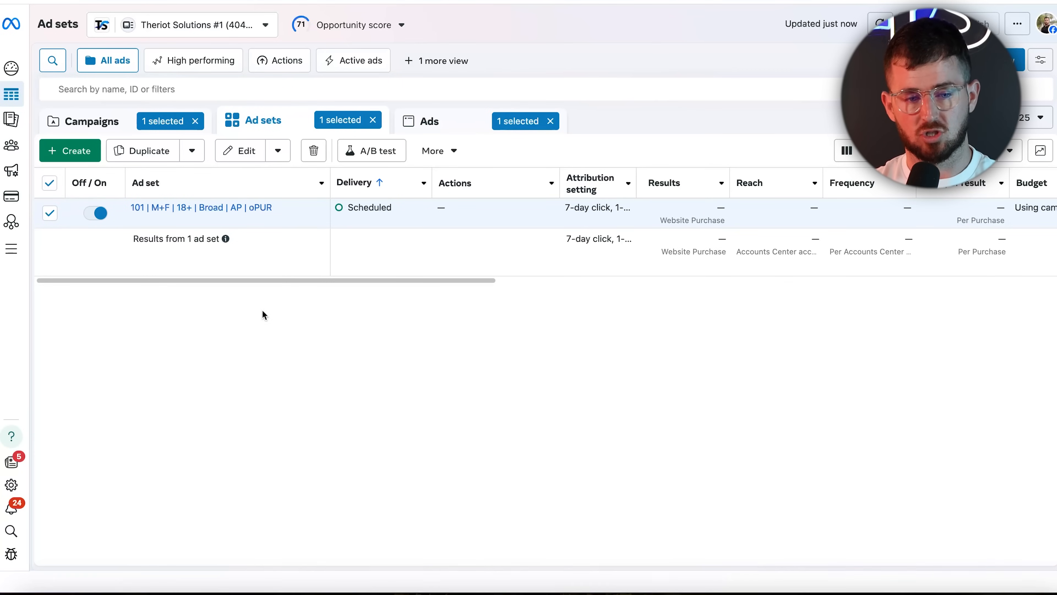
pyautogui.click(273, 220)
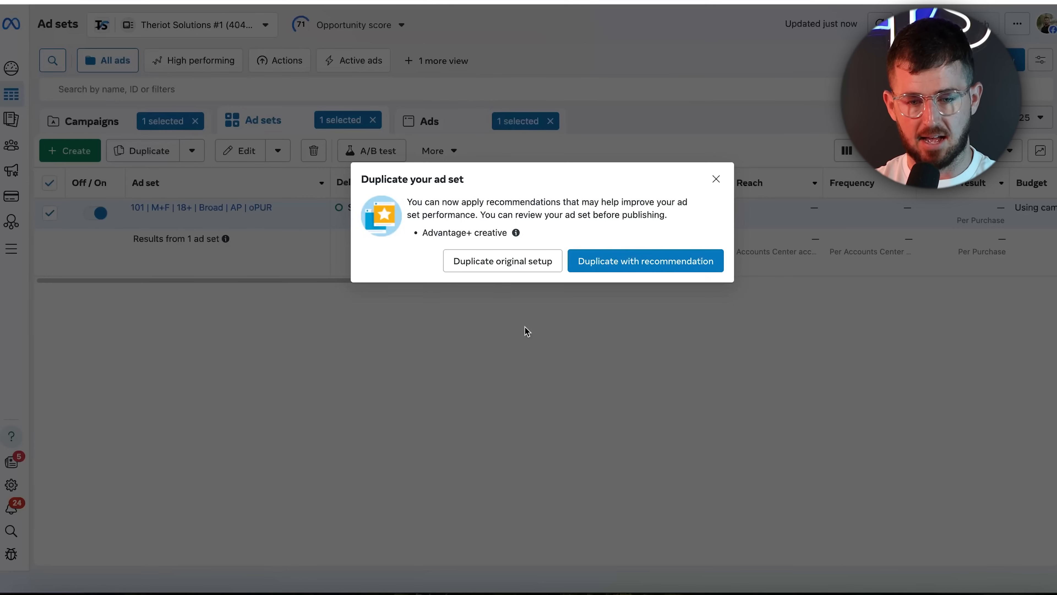
pyautogui.click(499, 262)
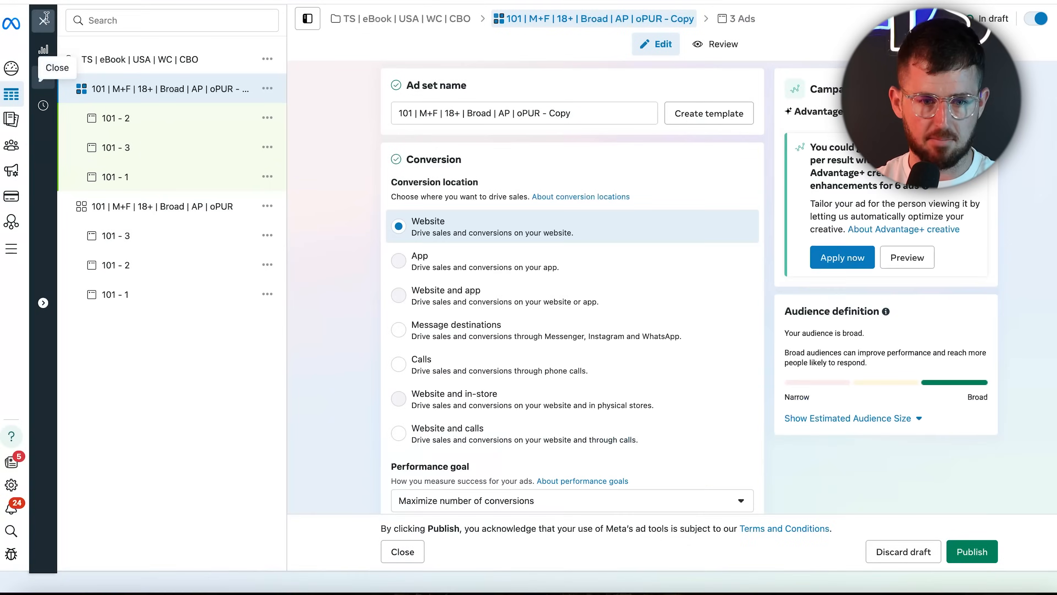
# - Delete the draft ads 101 - 3 and 101 - 1 from the duplicated ad set
pyautogui.click(50, 25)
pyautogui.click(172, 207)
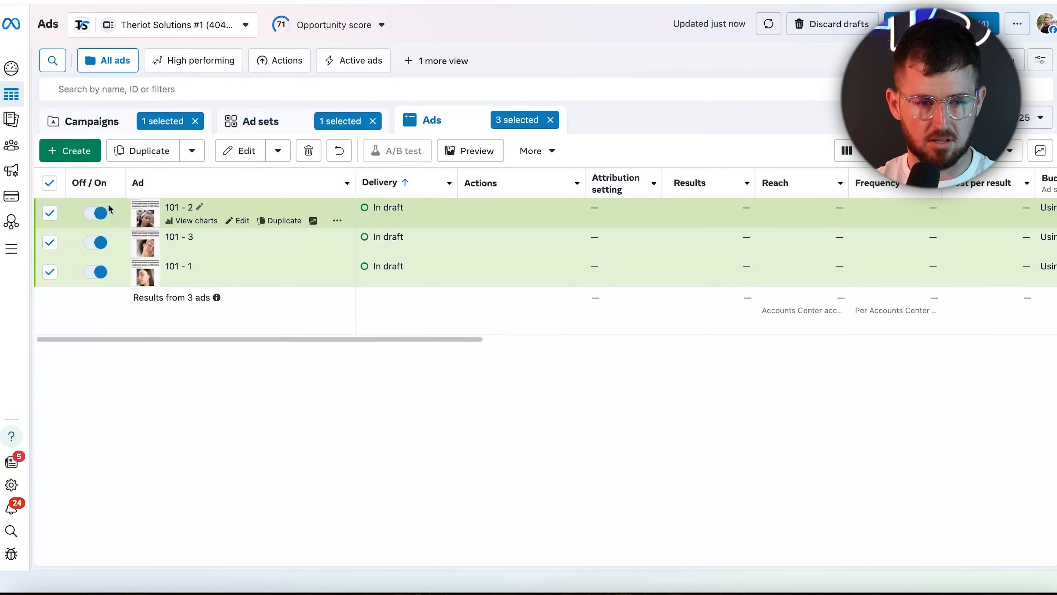
pyautogui.click(49, 213)
pyautogui.click(308, 150)
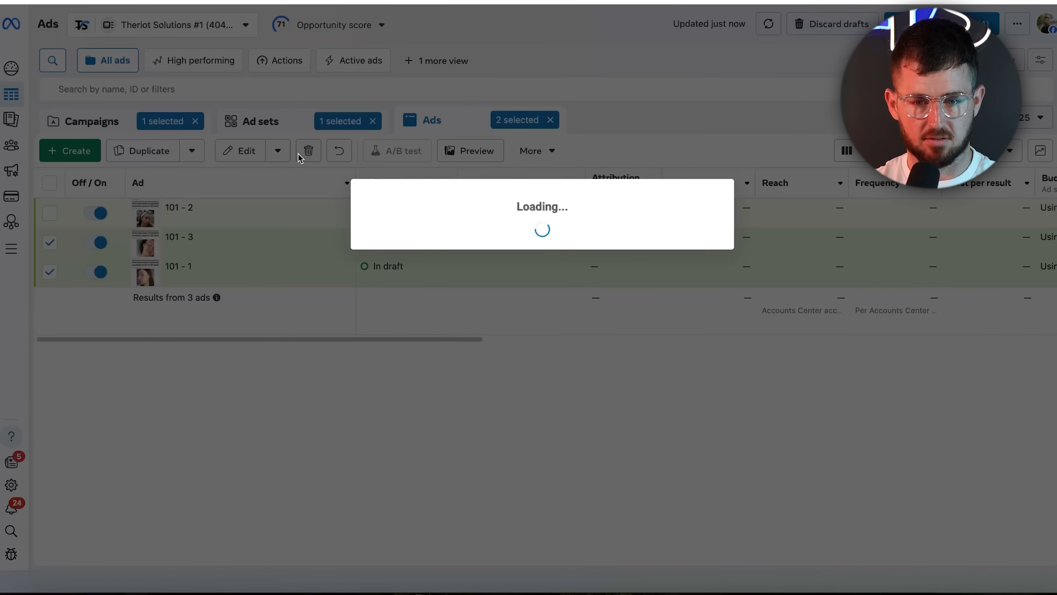
pyautogui.click(658, 241)
# - Remove the existing image from the 101 - 2 ad in the duplicated ad set
pyautogui.click(238, 220)
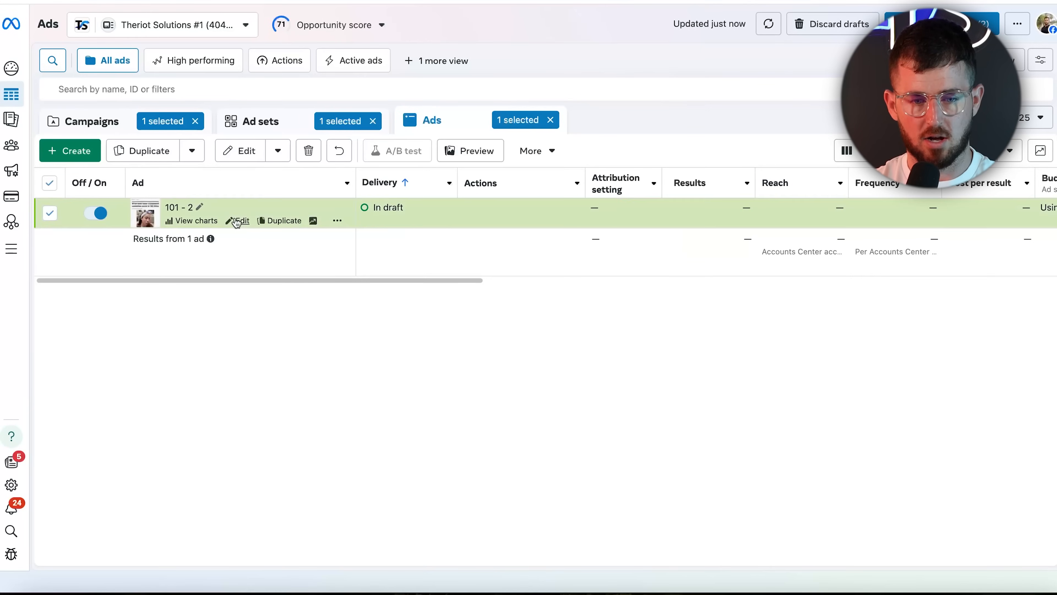
pyautogui.scroll(-10, 336, 420)
pyautogui.scroll(-7, 336, 420)
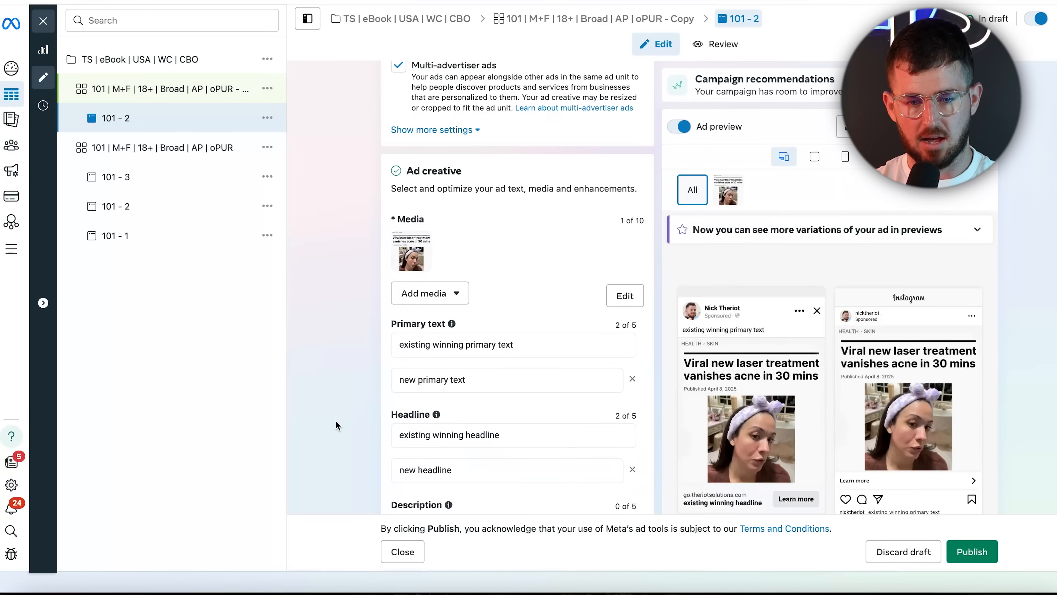
pyautogui.click(426, 238)
pyautogui.click(437, 251)
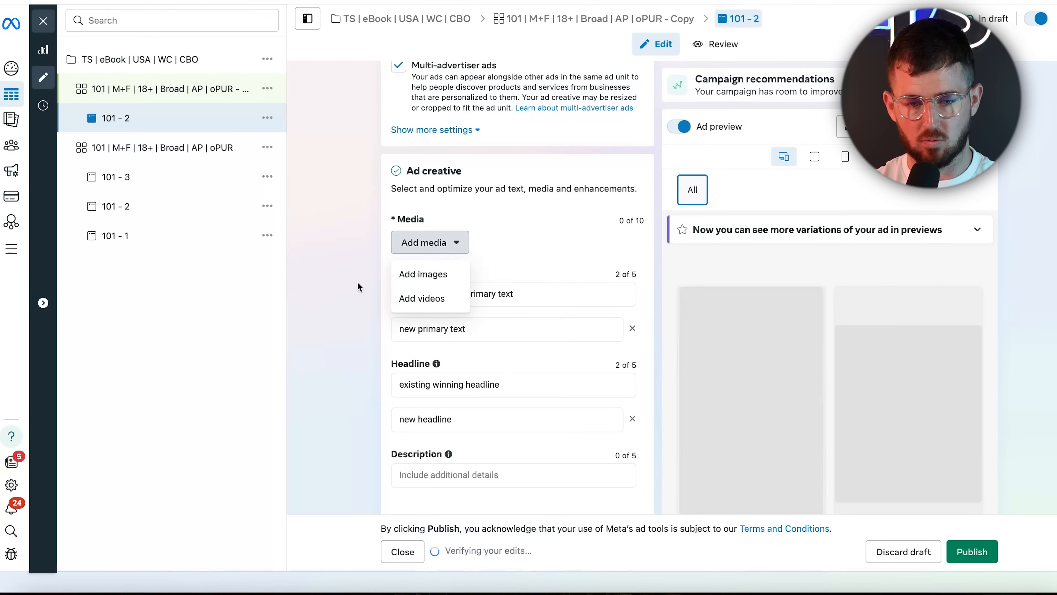
pyautogui.click(423, 274)
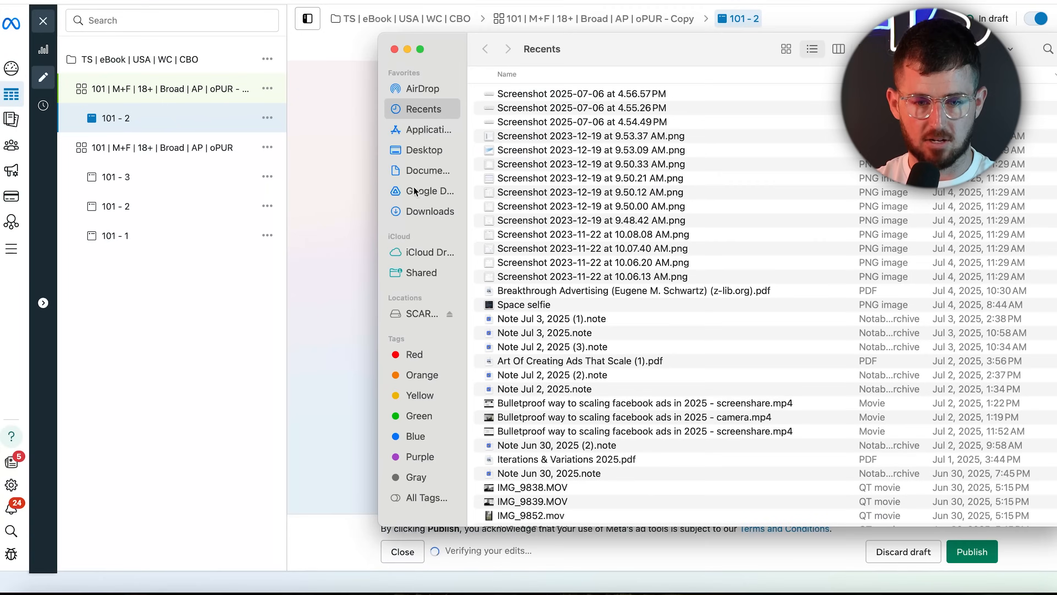
# - Switch to the Downloads folder in Finder and preview the #105 - 1.mp4 video
pyautogui.click(412, 214)
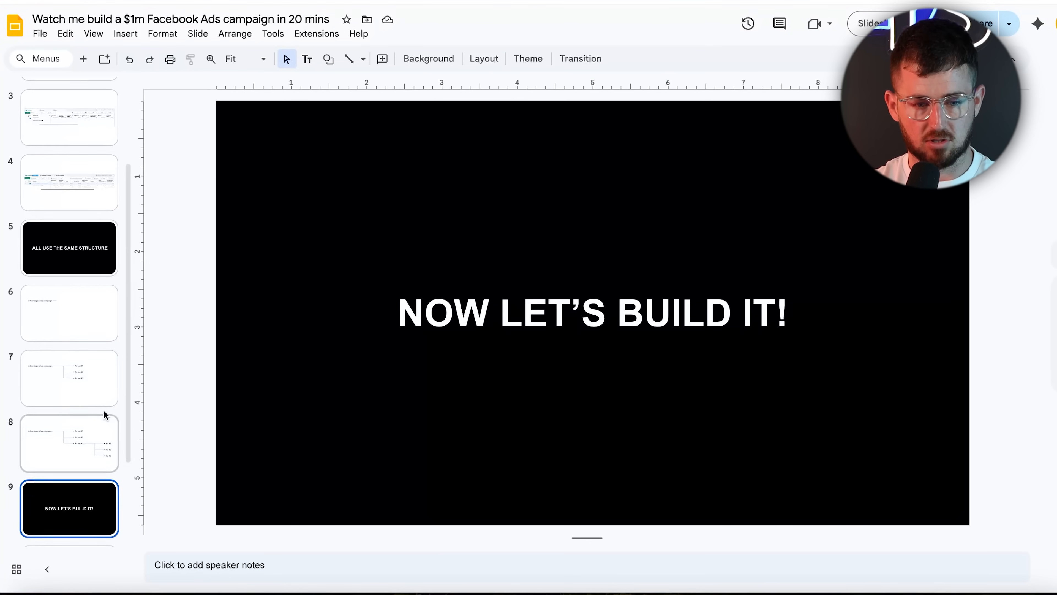
pyautogui.scroll(-3, 102, 416)
pyautogui.scroll(4, 74, 416)
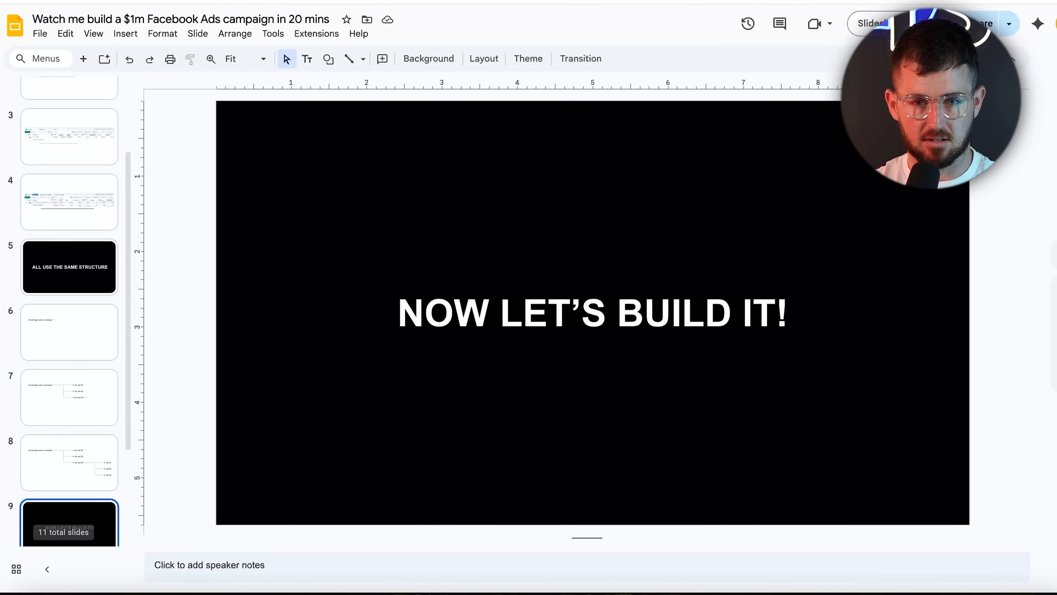
pyautogui.click(63, 593)
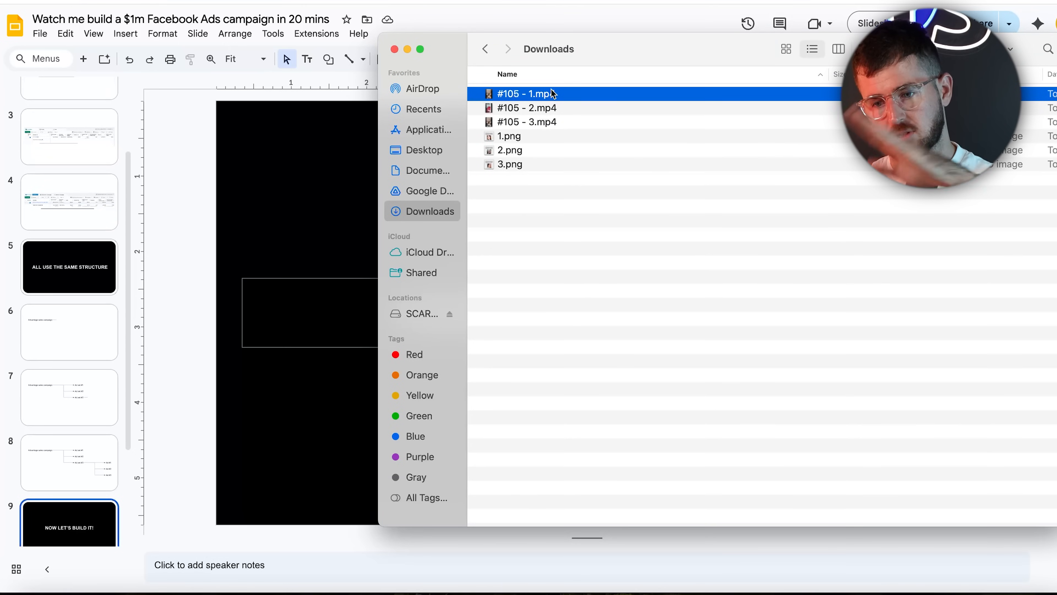
pyautogui.press('space')
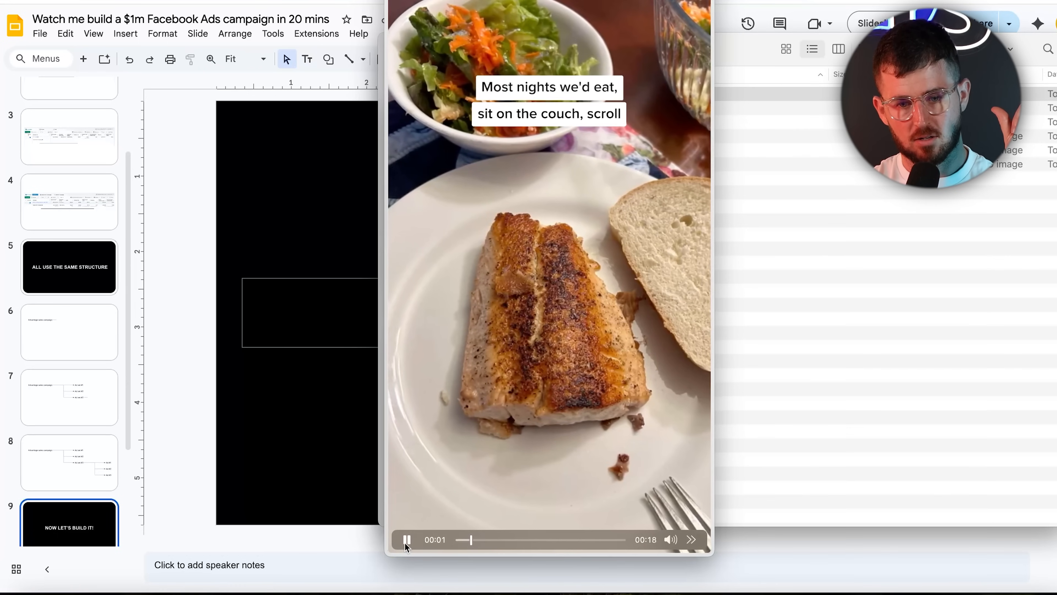
pyautogui.click(407, 540)
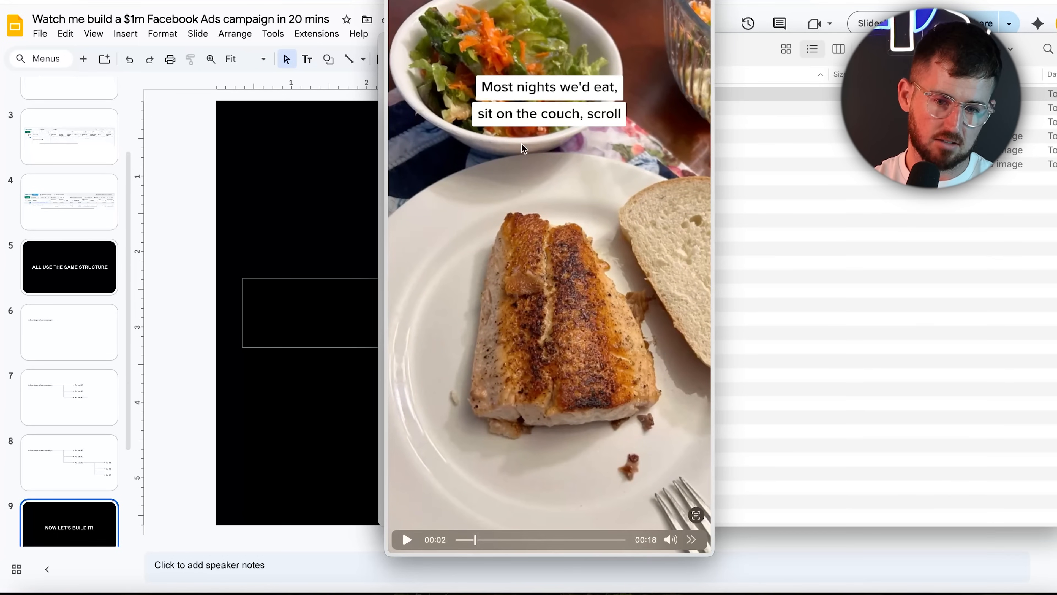
pyautogui.click(821, 229)
pyautogui.click(786, 167)
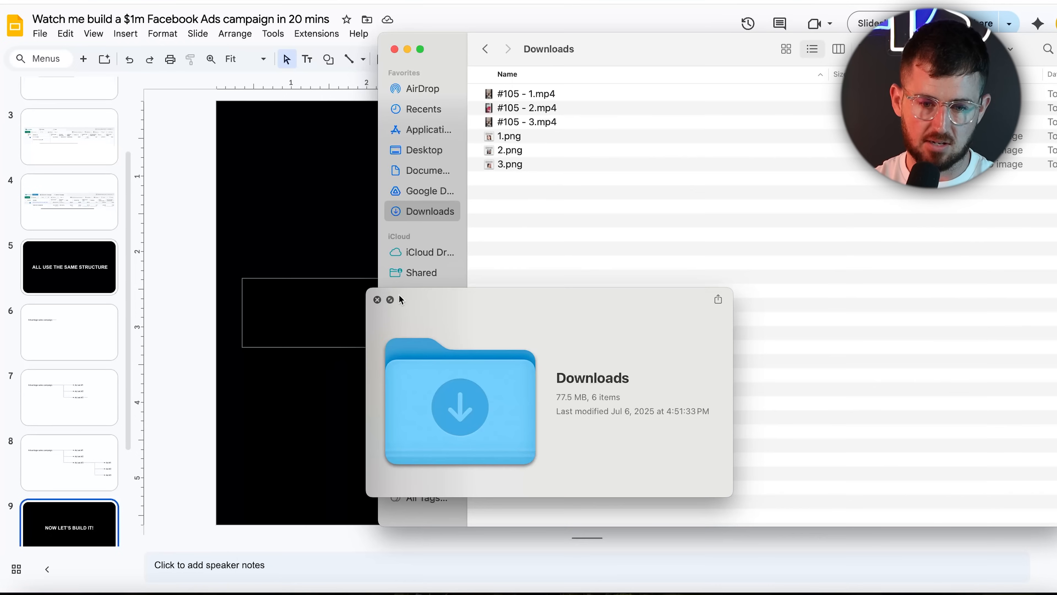
pyautogui.click(377, 300)
# - Play a preview of the #105 - 2.mp4 video from Downloads and close it
pyautogui.click(607, 107)
pyautogui.press('space')
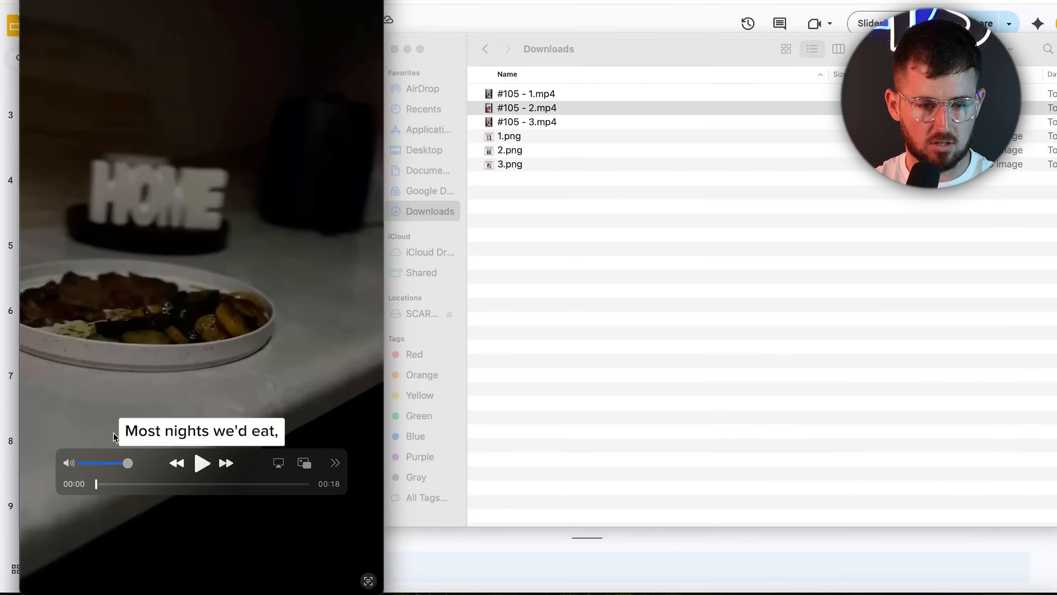
pyautogui.click(202, 463)
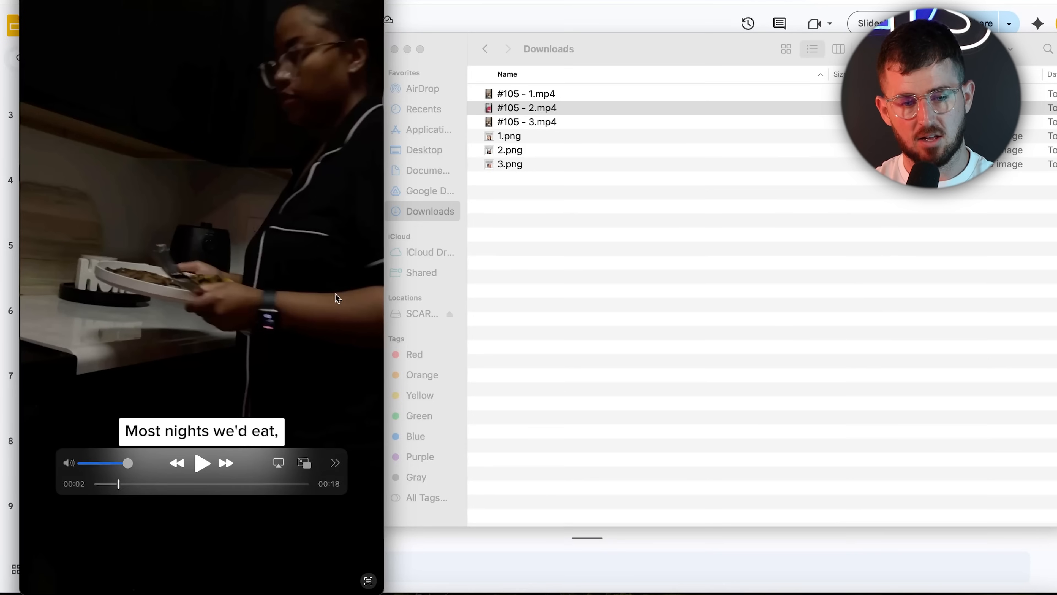
pyautogui.press('space')
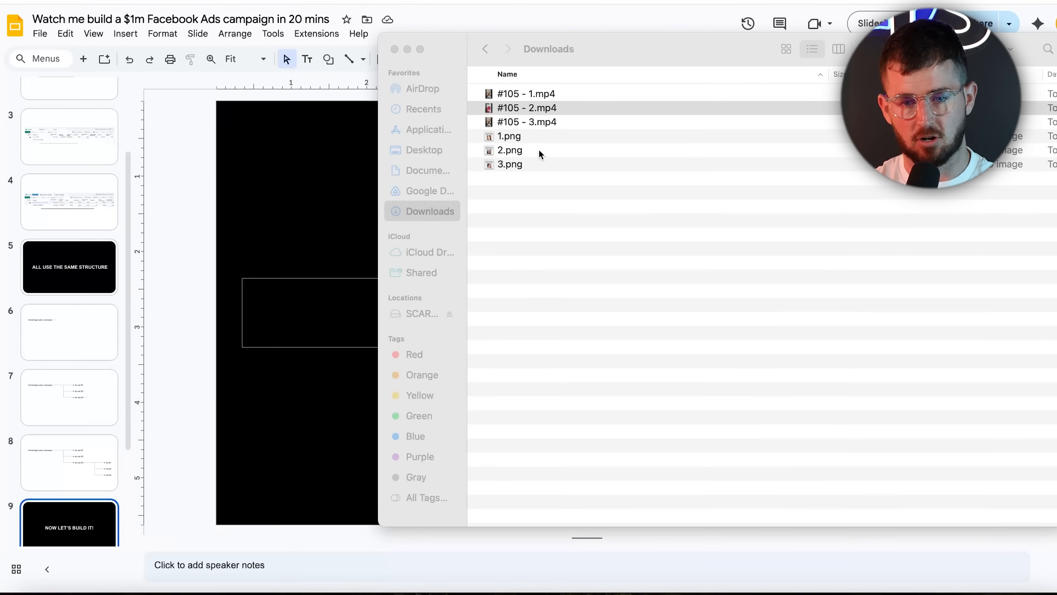
# - Preview #105 - 1.mp4, #105 - 2.mp4 and #105 - 3.mp4 from Downloads, playing the third video
pyautogui.click(563, 93)
pyautogui.press('space')
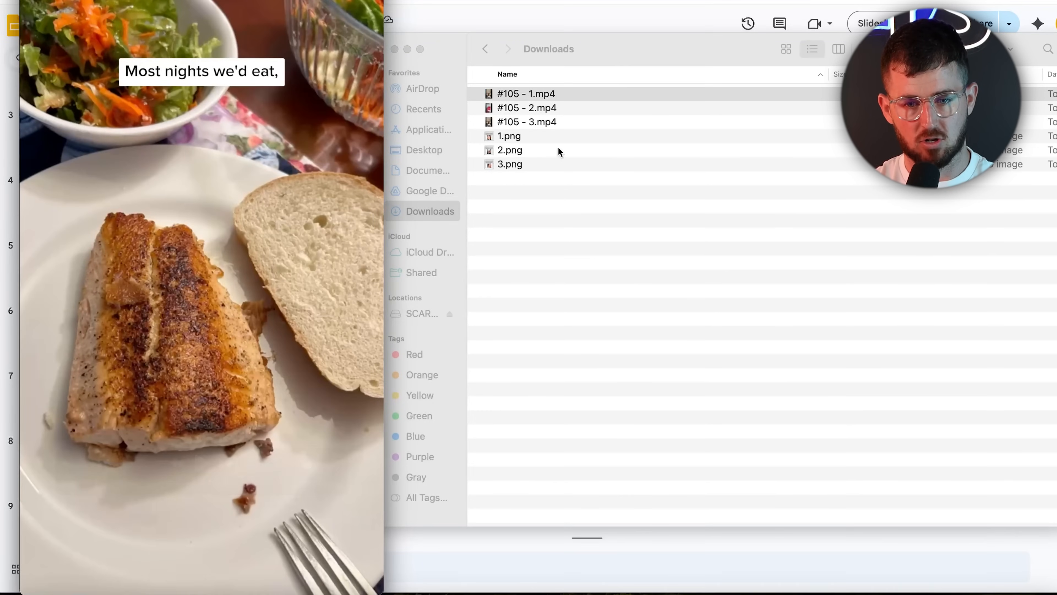
pyautogui.click(569, 104)
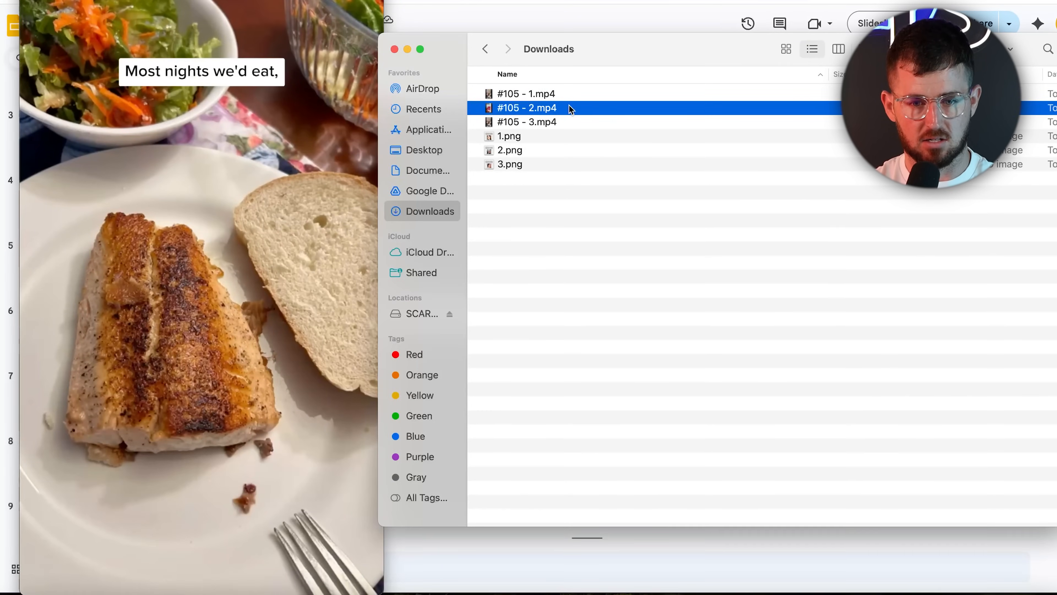
pyautogui.press('space')
pyautogui.click(552, 122)
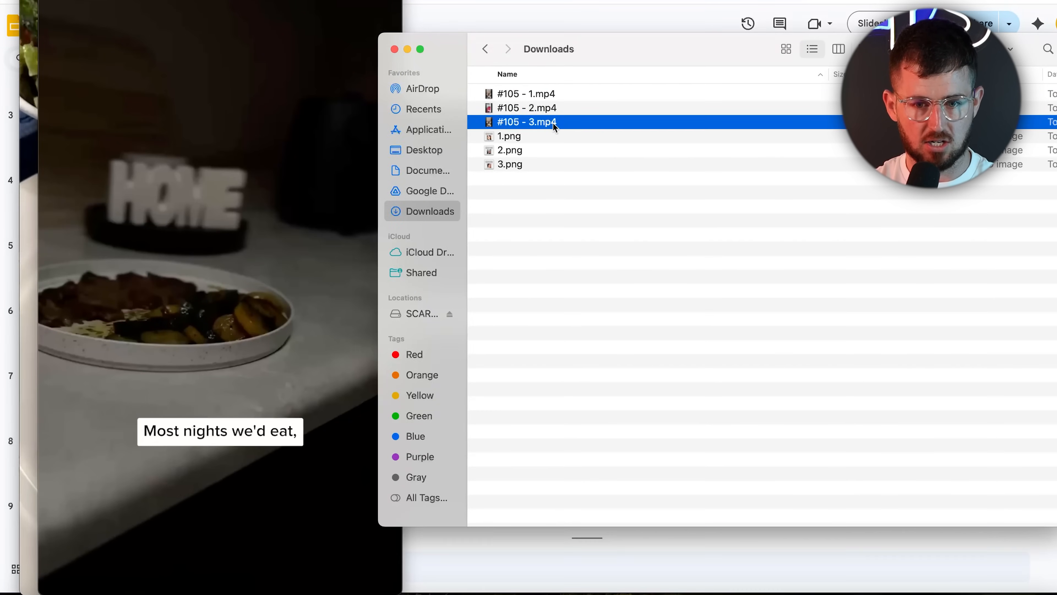
pyautogui.press('space')
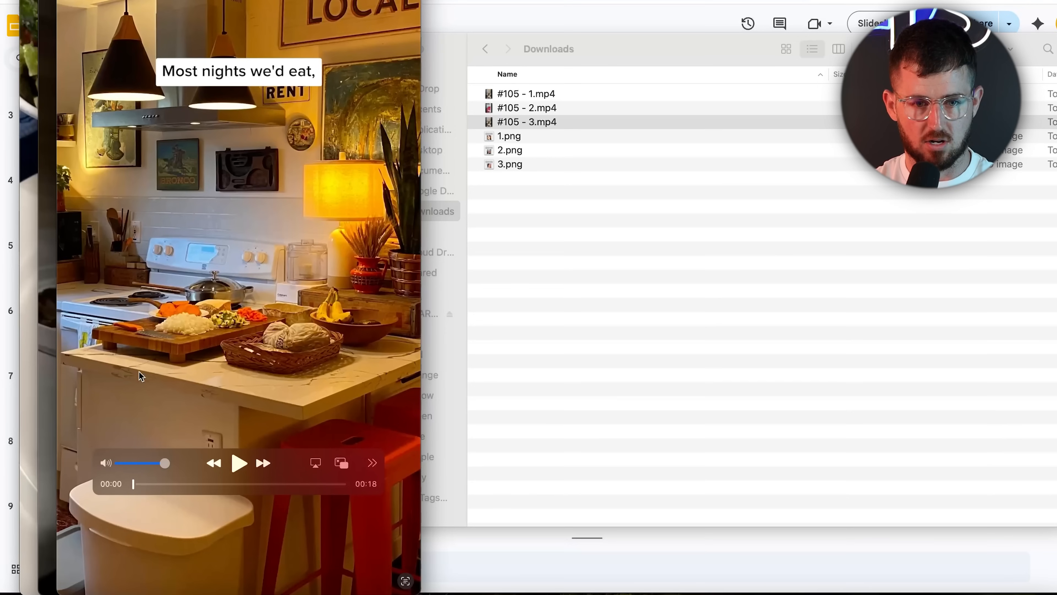
pyautogui.click(236, 469)
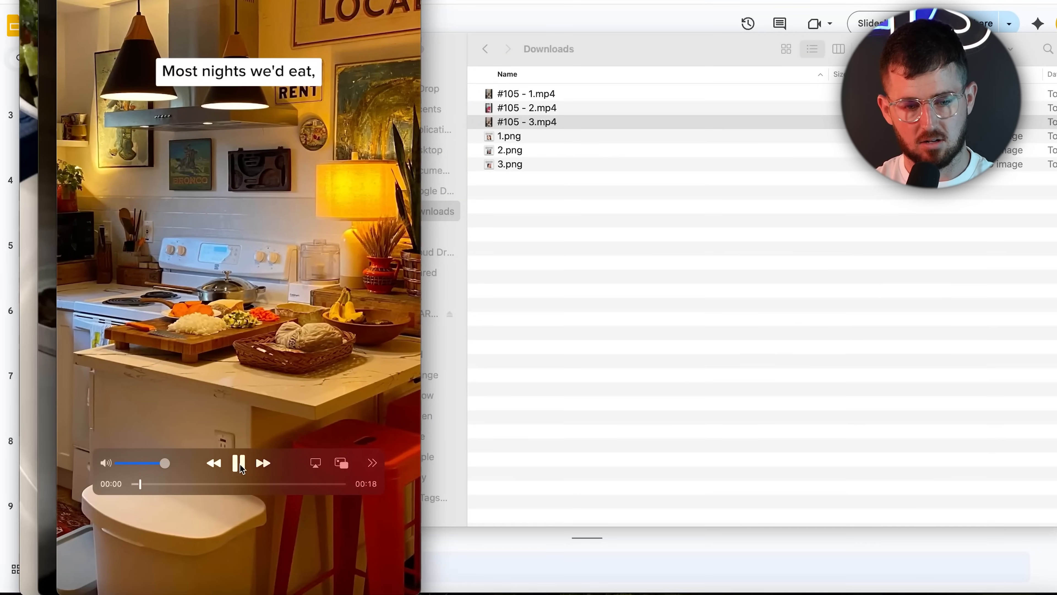
# - Return to Ads Manager and add the 720 × 1280 account video AQO1eJ5a3... as the media of the duplicated 101 - 2 ad
pyautogui.click(652, 22)
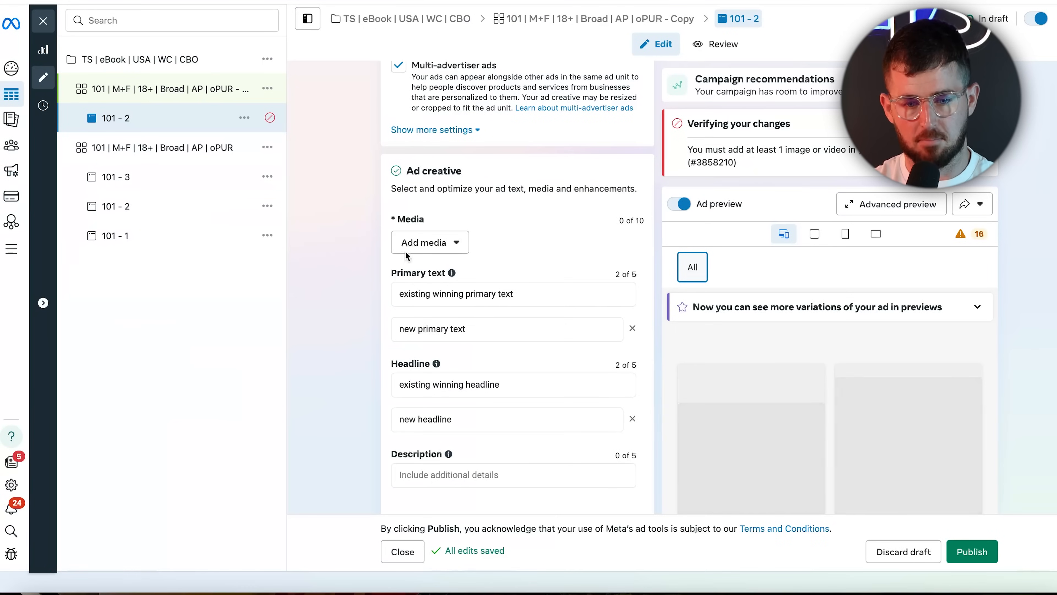
pyautogui.click(406, 244)
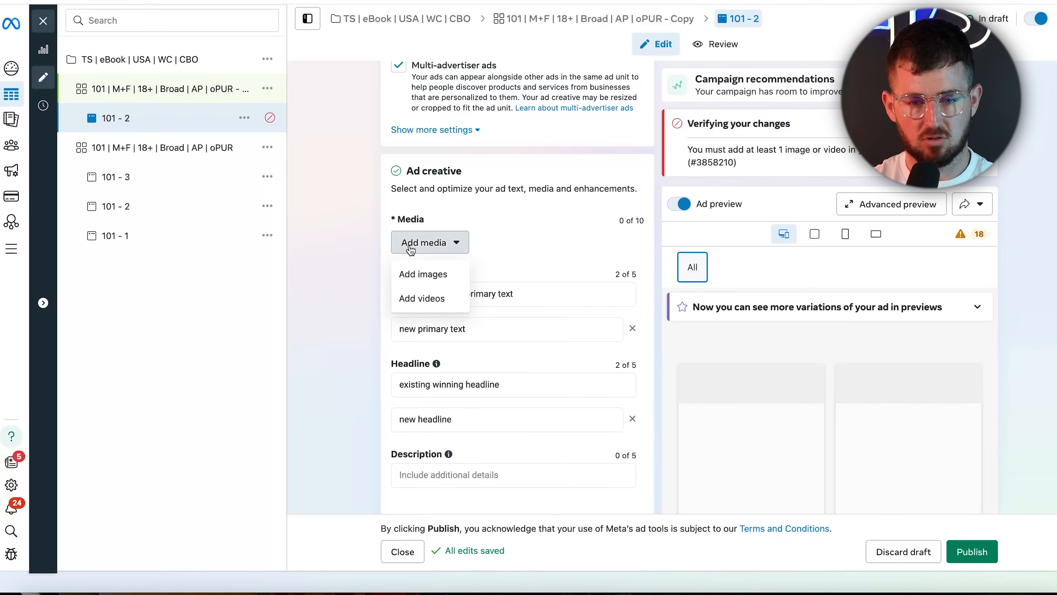
pyautogui.click(419, 299)
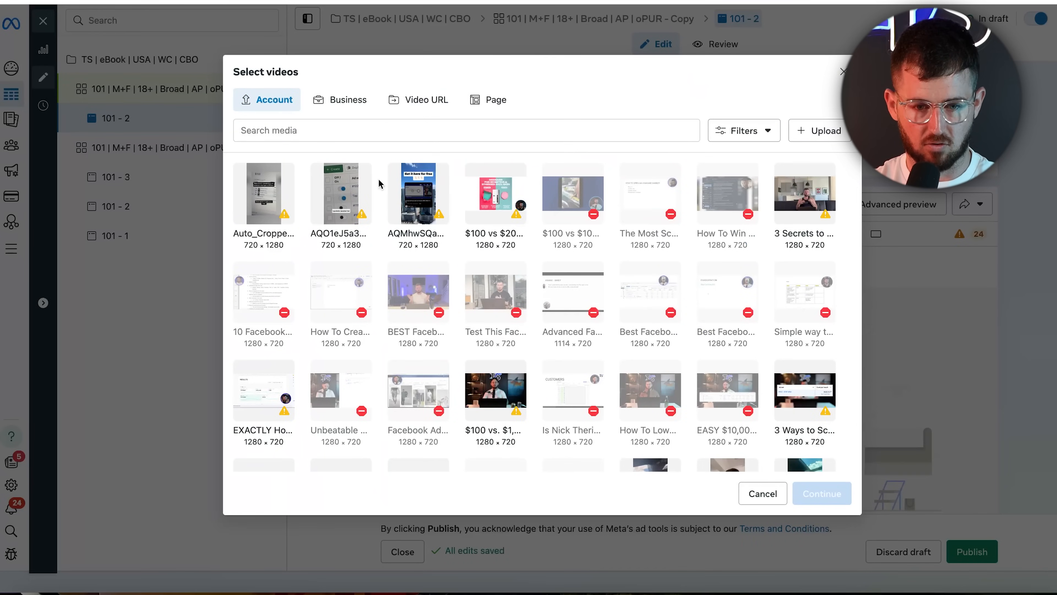
pyautogui.click(348, 190)
pyautogui.click(820, 492)
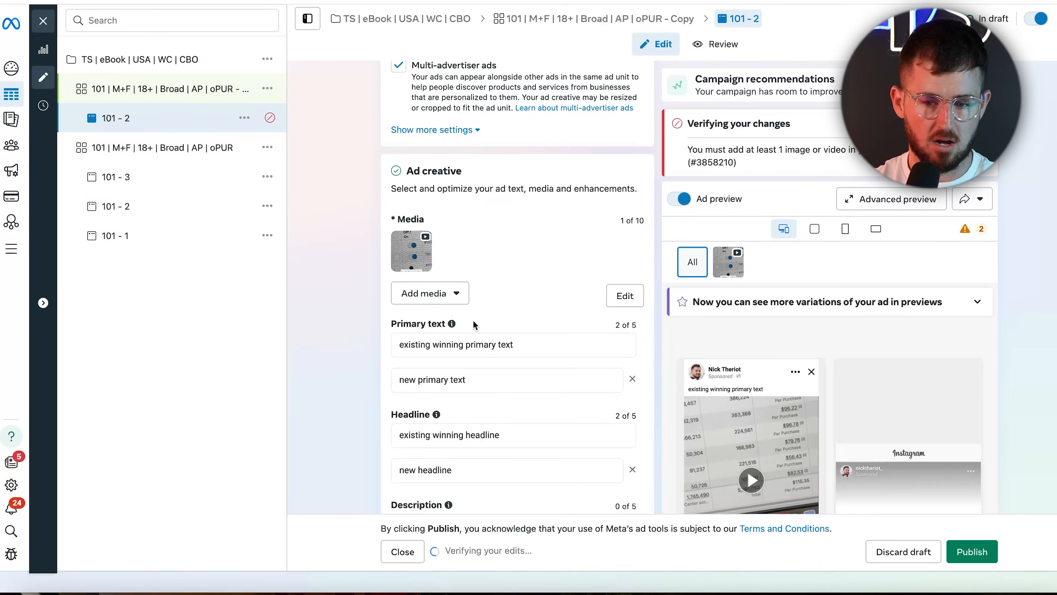
# - Rename the new video ad as 102 - 1 and duplicate it within its ad set
pyautogui.scroll(-10, 527, 255)
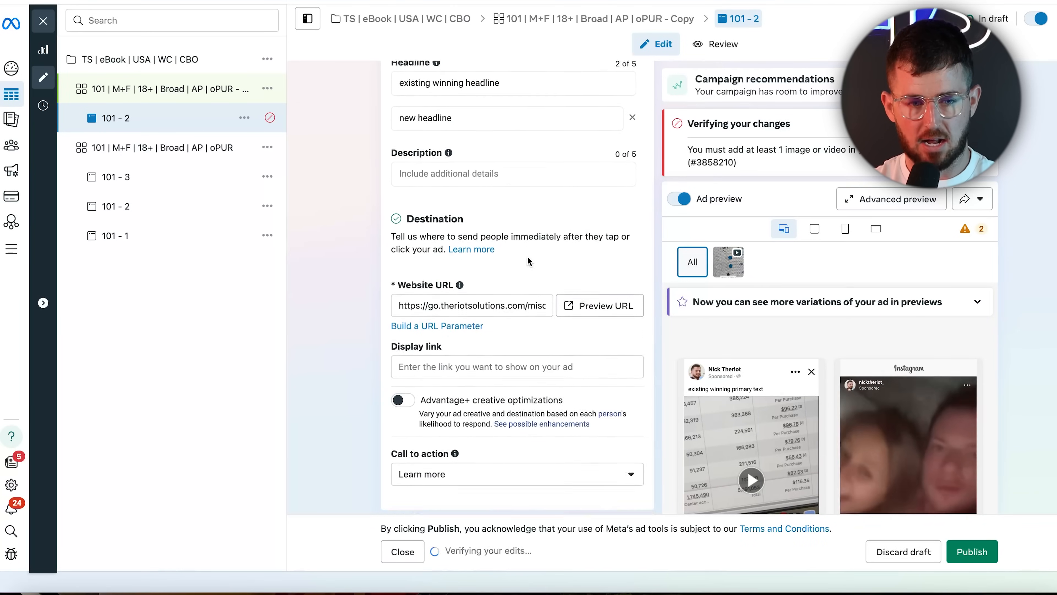
pyautogui.scroll(20, 502, 213)
pyautogui.tripleClick(412, 115)
pyautogui.write('102 - 1 - Copy')
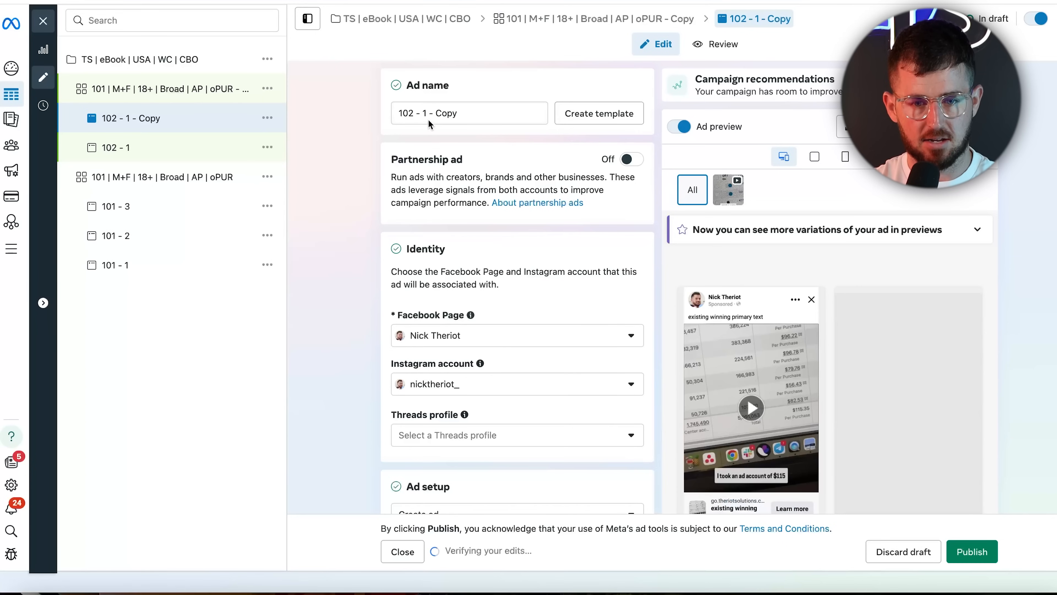
# - Rename the copy of the 102 - 1 ad as 102 - 2
pyautogui.moveTo(422, 113); pyautogui.dragTo(457, 113)
pyautogui.press('BackSpace')
pyautogui.write('2')
pyautogui.click(343, 267)
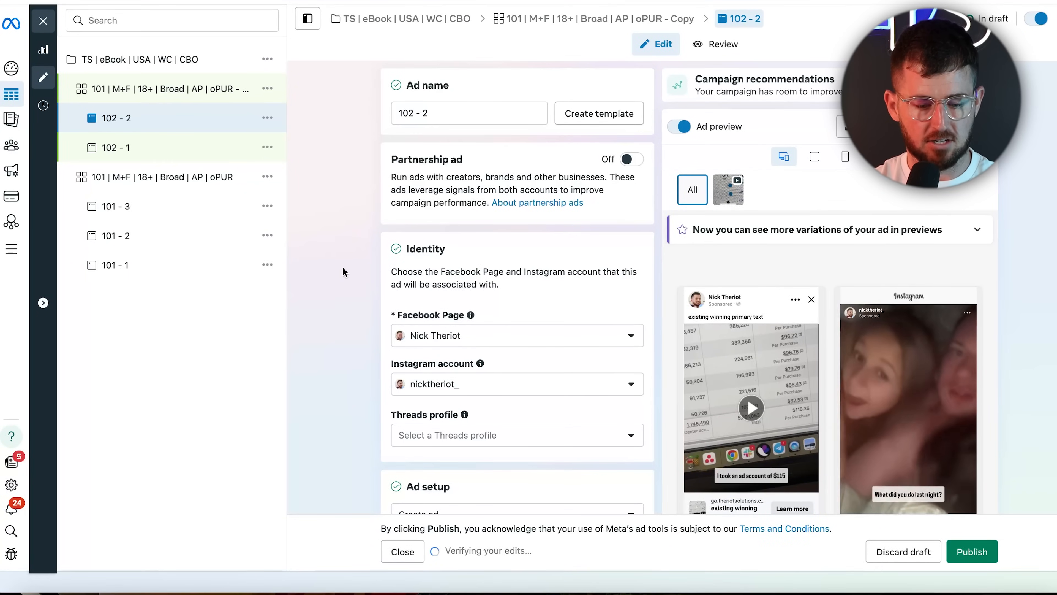
# - Duplicate the 102 - 2 ad and rename the copy as 102 - 3
pyautogui.hotkey('ctrl', 'd')
pyautogui.moveTo(460, 113); pyautogui.dragTo(420, 112)
pyautogui.write('3')
pyautogui.click(341, 212)
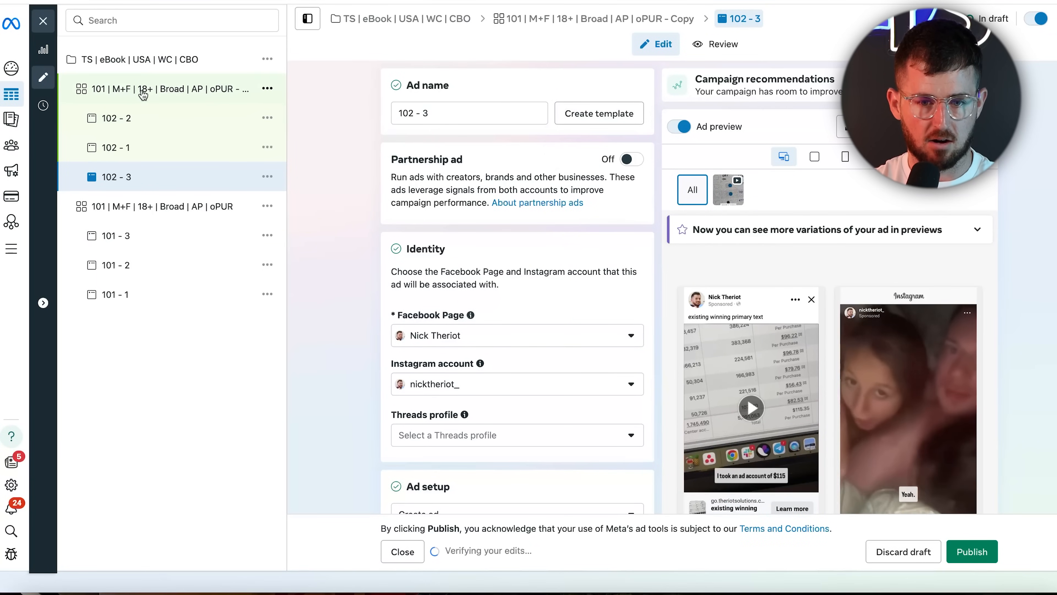
# - Change the batch number at the start of the duplicated ad set's name to 102 and close the editor
pyautogui.click(142, 88)
pyautogui.click(412, 113)
pyautogui.press('BackSpace')
pyautogui.write('2')
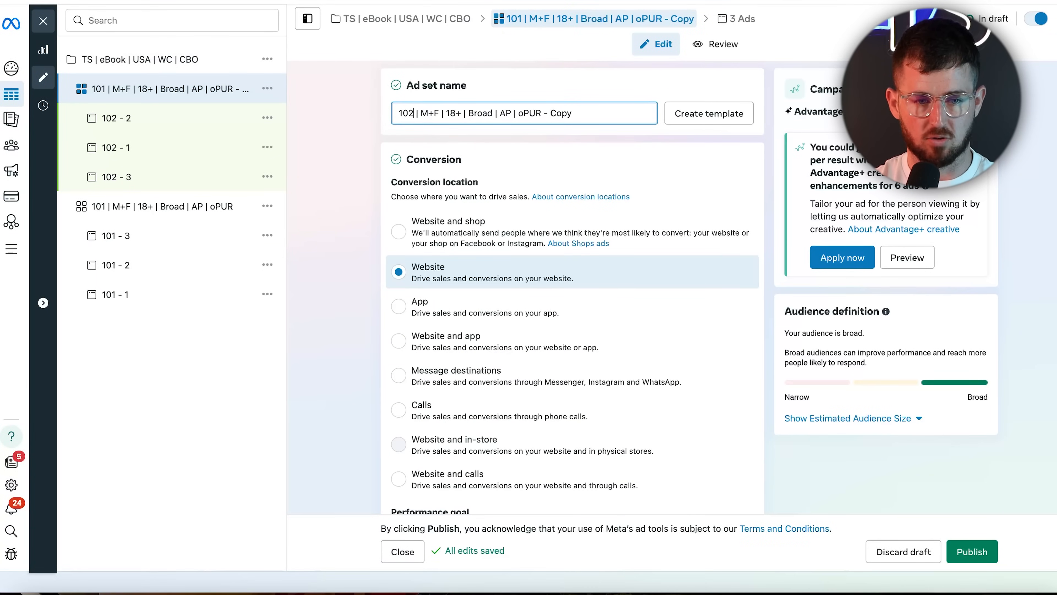
pyautogui.click(43, 21)
# - Remove the "- Copy" suffix so the duplicated ad set is named 102 | M+F | 18+ | Broad | AP | oPUR
pyautogui.click(50, 213)
pyautogui.click(942, 24)
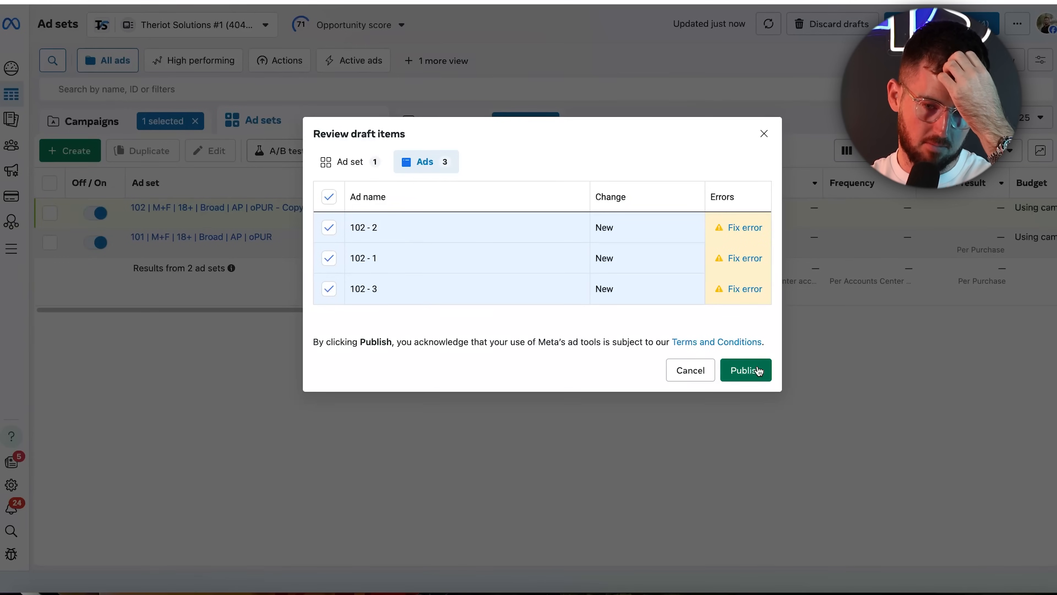
pyautogui.click(702, 374)
pyautogui.click(310, 208)
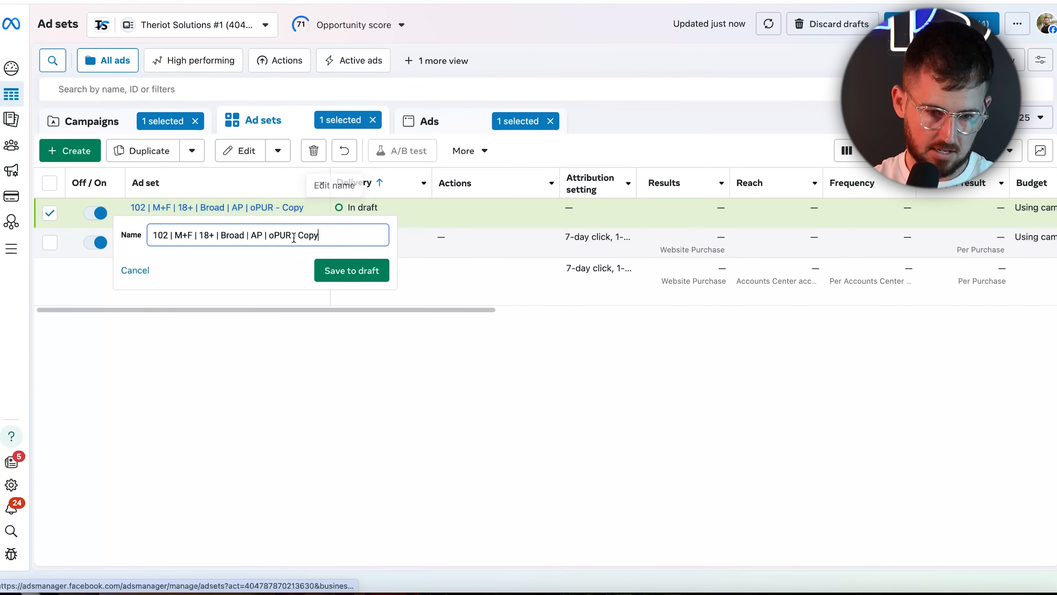
pyautogui.moveTo(293, 236); pyautogui.dragTo(437, 250)
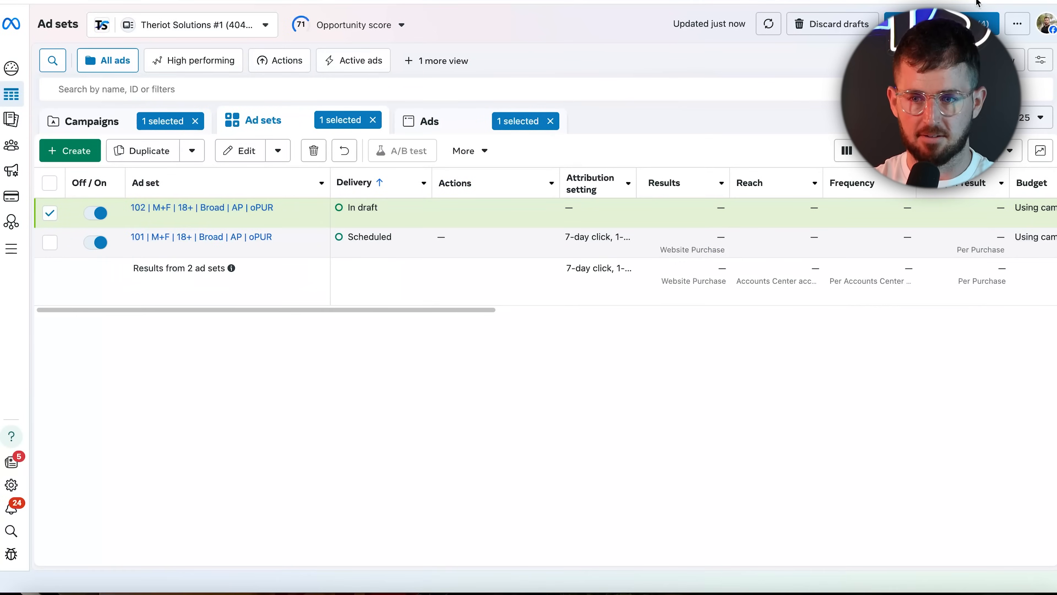
# - Publish the 102 ad set with its three draft ads and clear its selection in the ad set list
pyautogui.click(941, 24)
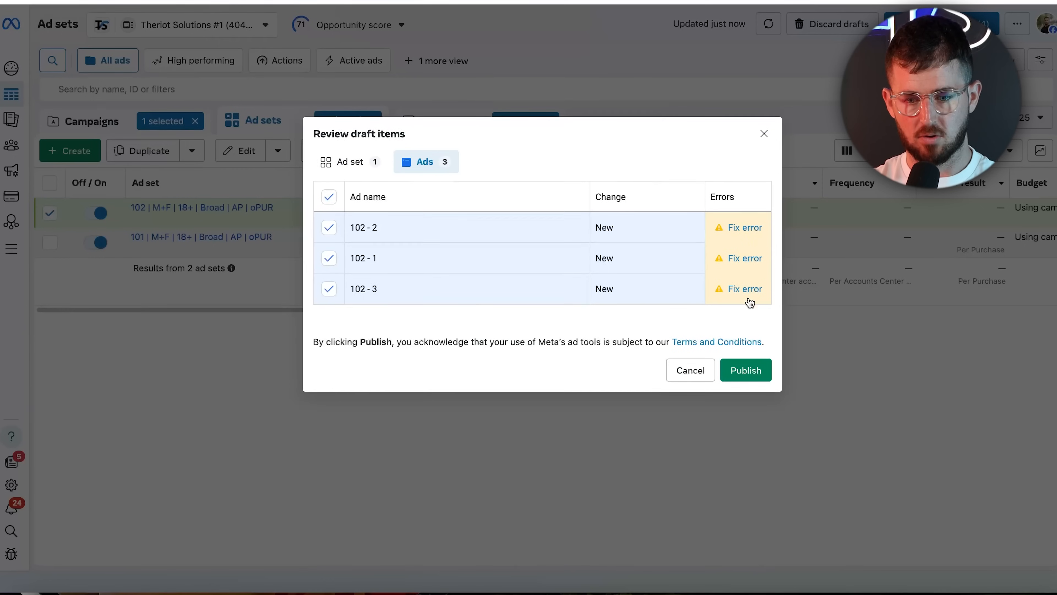
pyautogui.click(751, 370)
pyautogui.moveTo(136, 233)
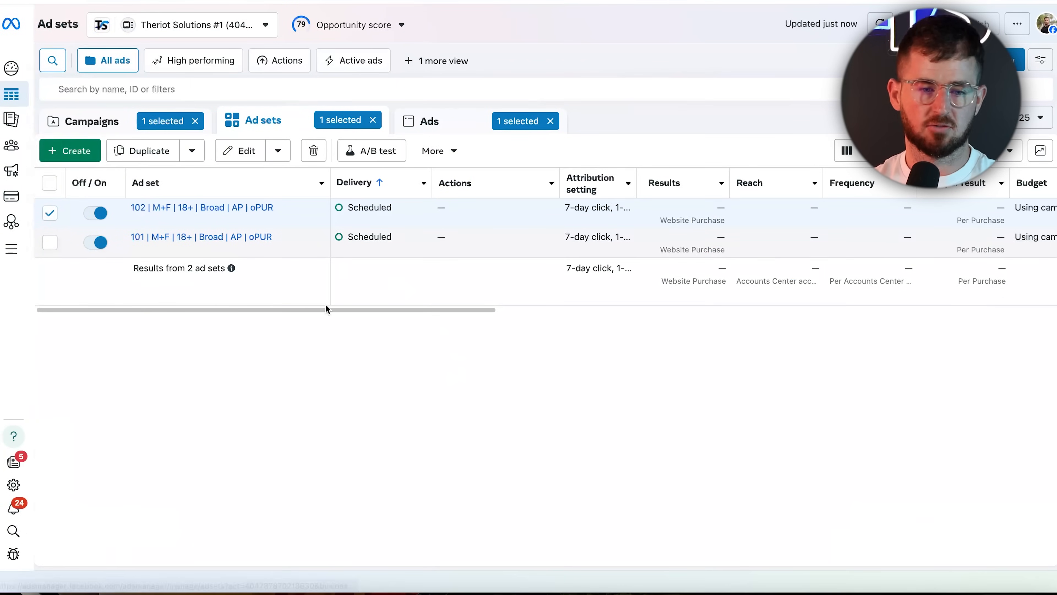
pyautogui.click(49, 213)
pyautogui.moveTo(325, 310); pyautogui.dragTo(223, 338)
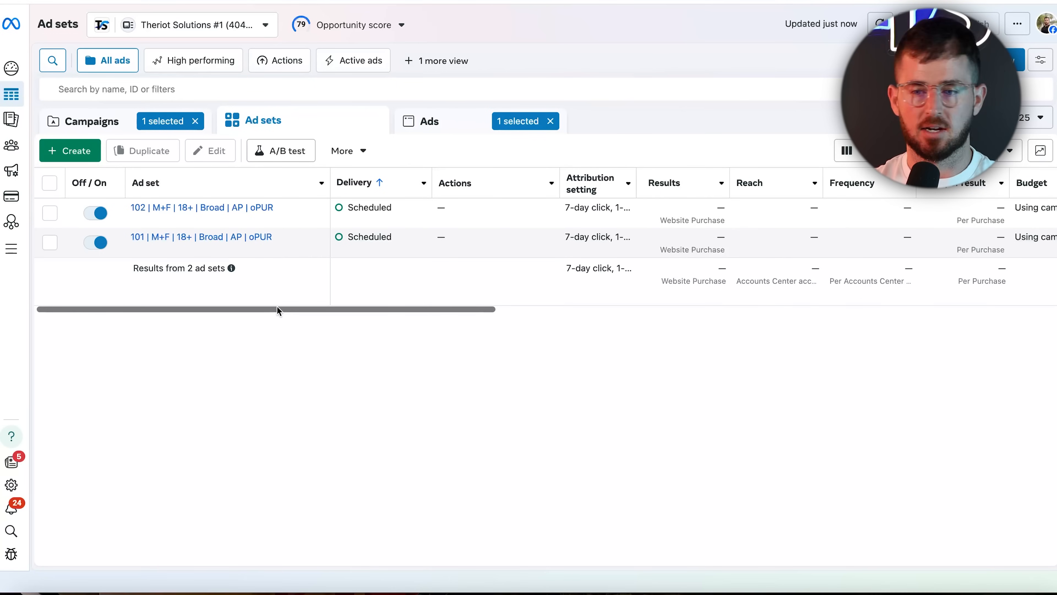
pyautogui.click(50, 213)
pyautogui.click(50, 214)
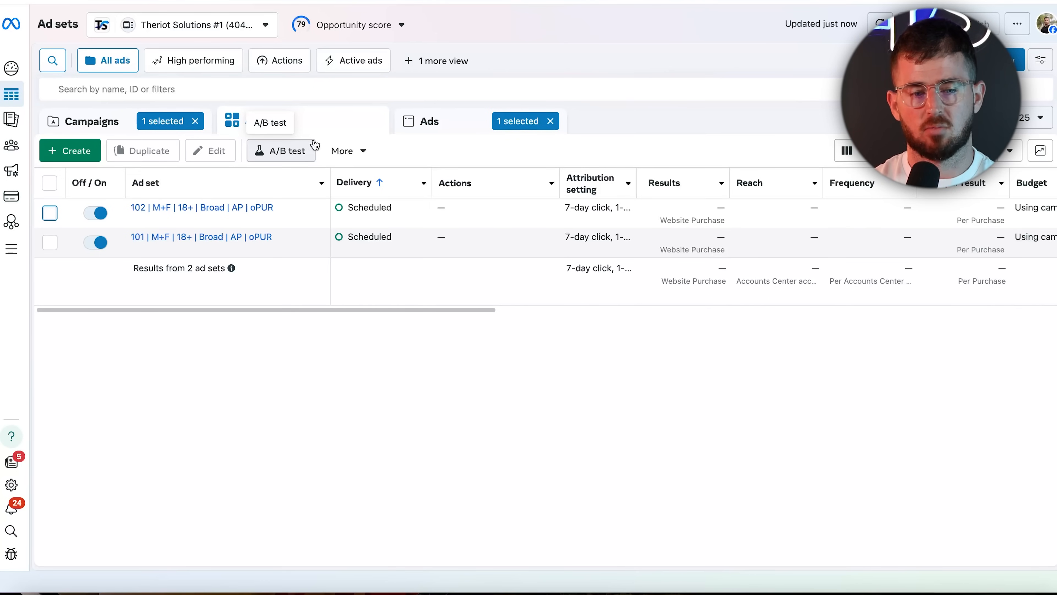
# - Look through the ads inside the 102 ad set, return to the ad set list and deselect the ad set
pyautogui.click(219, 209)
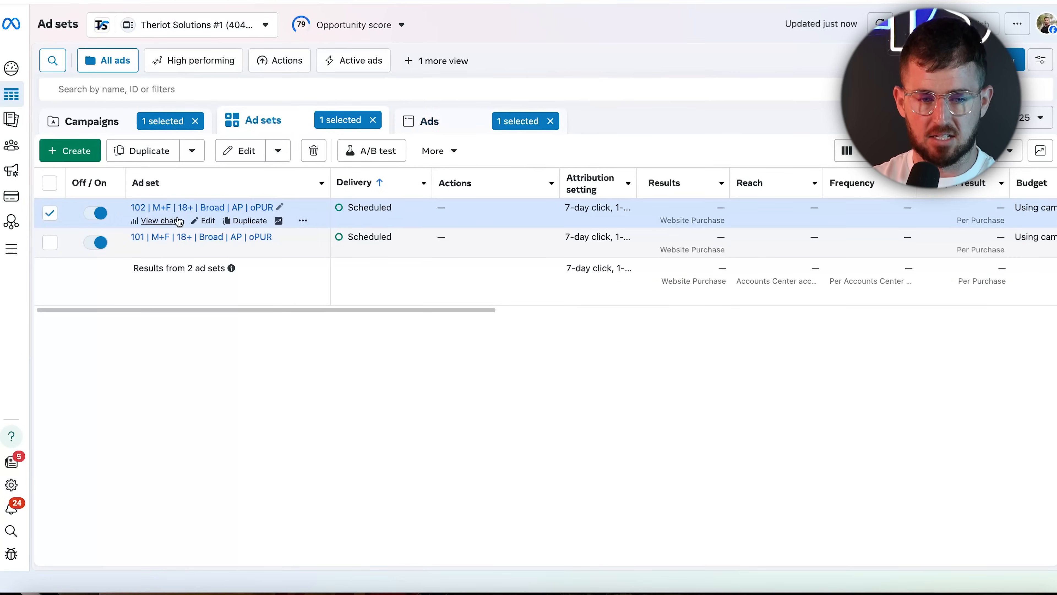
pyautogui.click(218, 208)
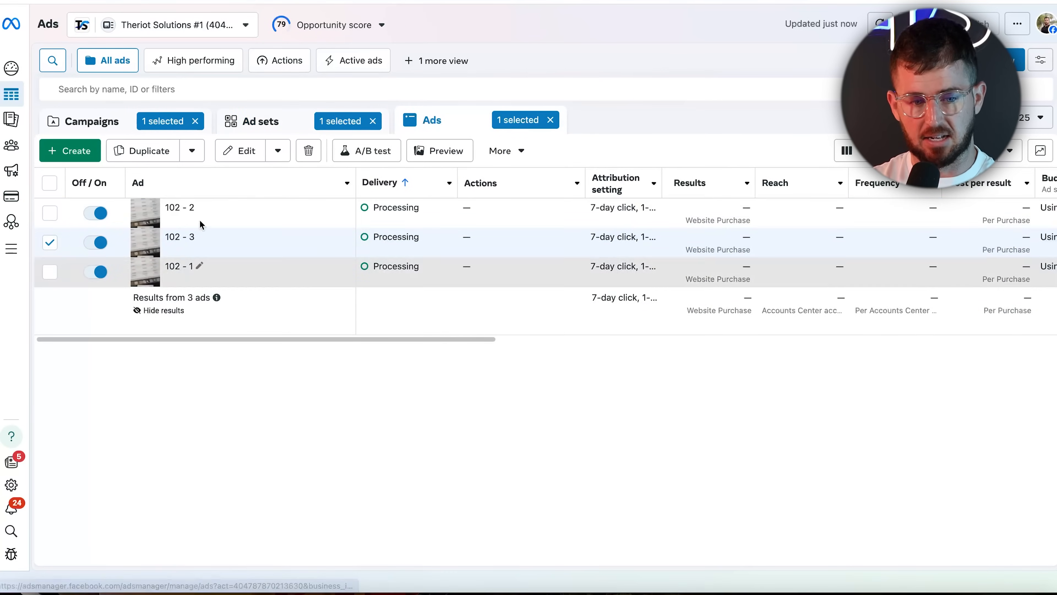
pyautogui.click(263, 125)
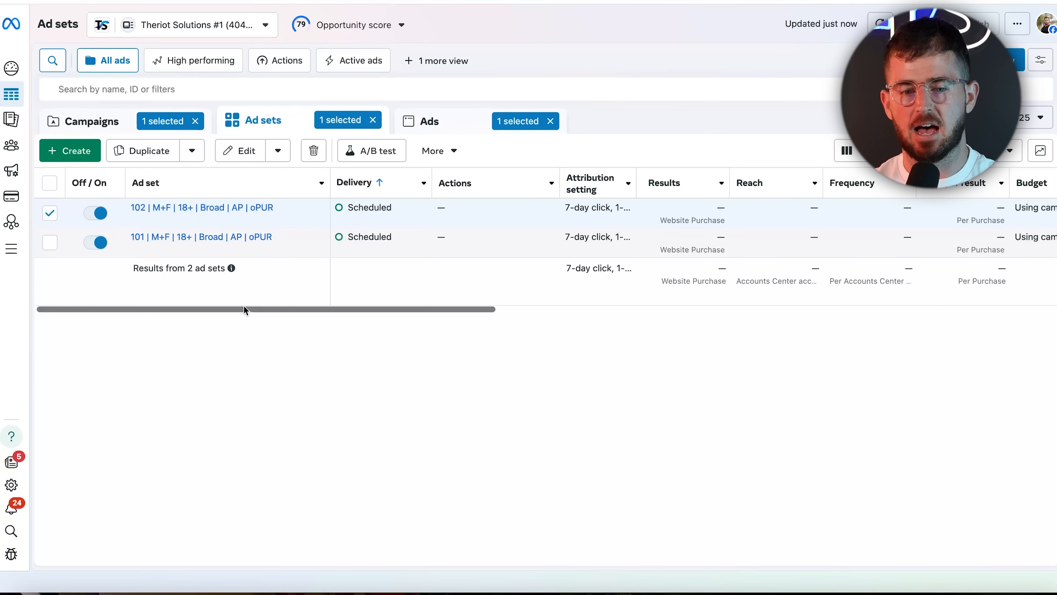
pyautogui.click(183, 207)
pyautogui.click(263, 122)
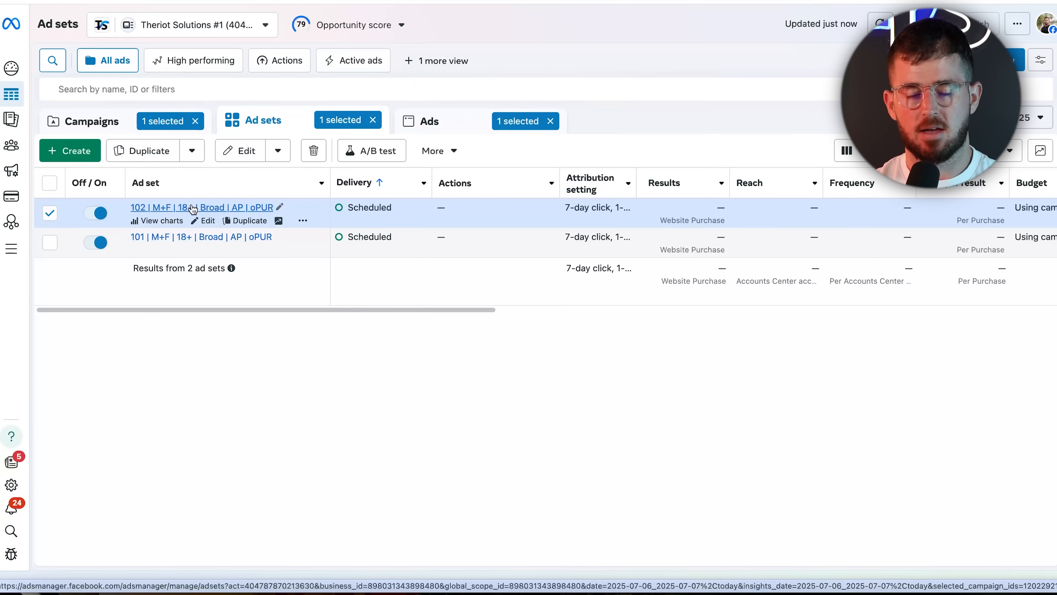
pyautogui.click(50, 213)
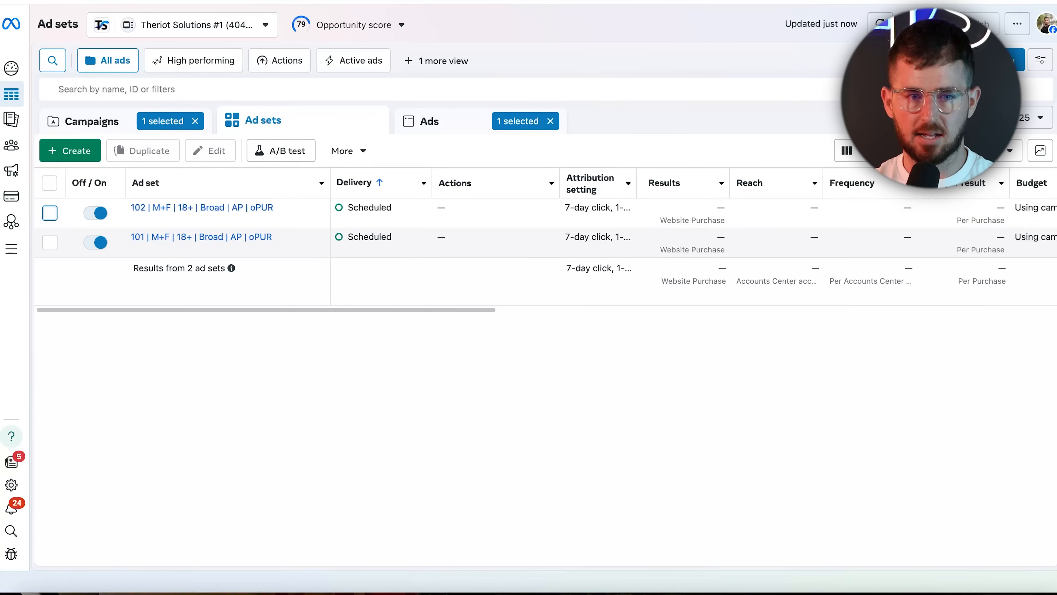
# - Search for "google sheets" in a new browser tab, open Google Sheets and create a blank spreadsheet
pyautogui.press('super+t')
pyautogui.write('google')
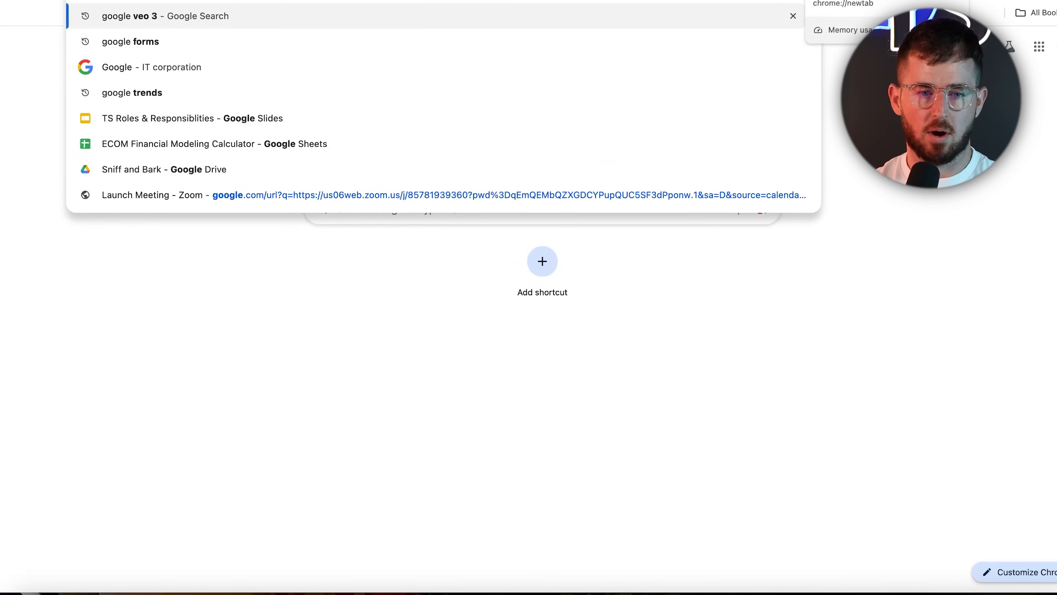
pyautogui.write(' sheets')
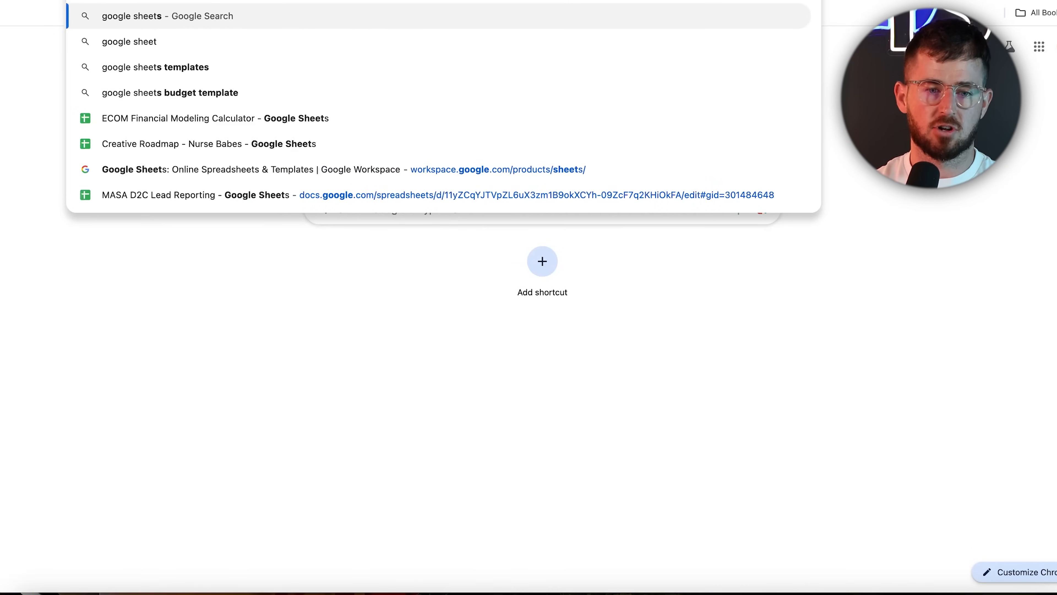
pyautogui.press('Return')
pyautogui.click(397, 164)
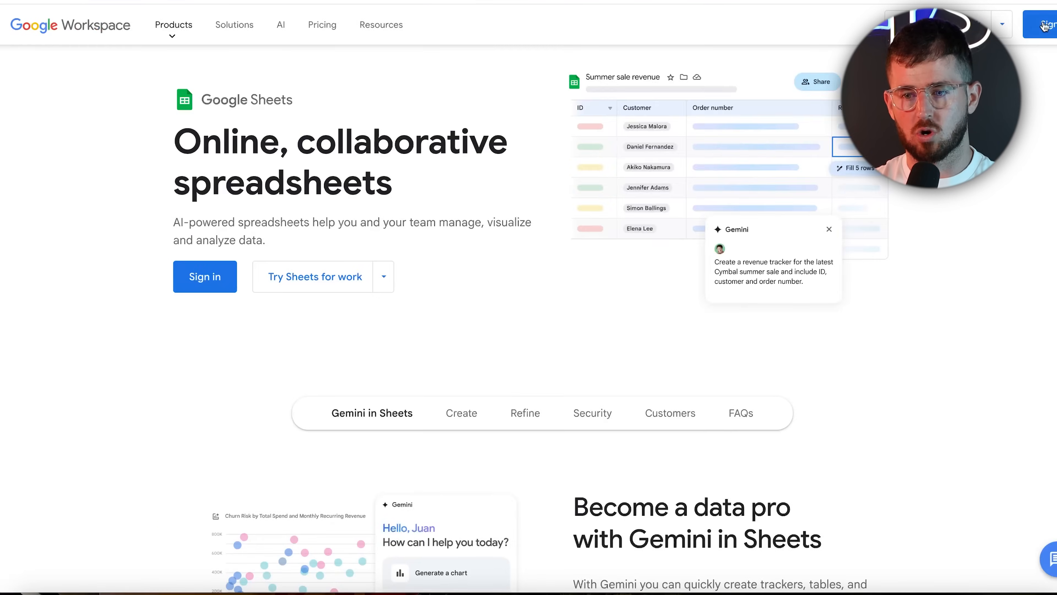
pyautogui.click(1043, 26)
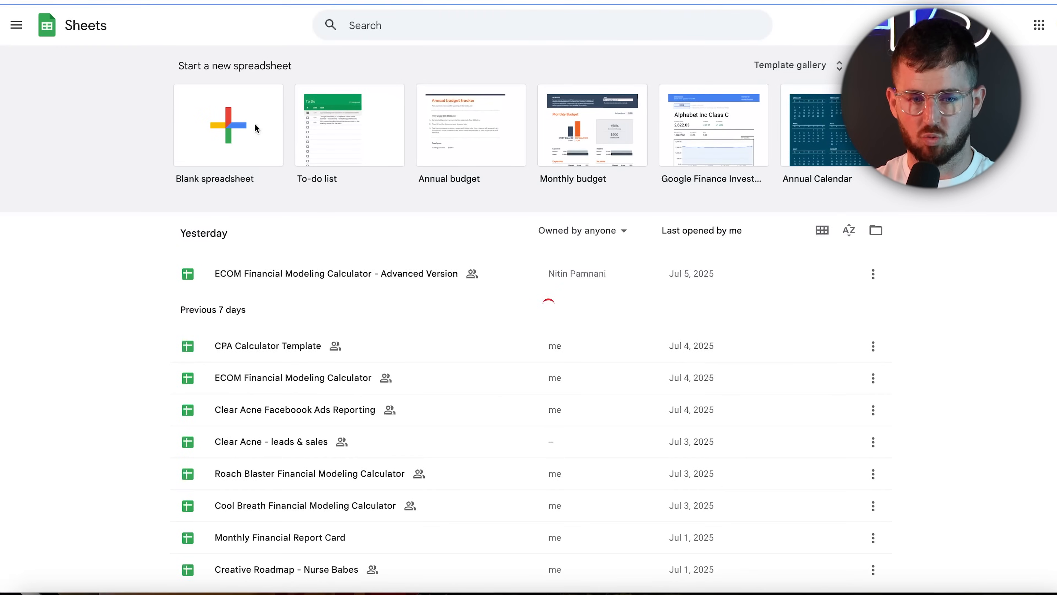
pyautogui.click(255, 127)
# - Enter the header "batch #" in cell A1 and 101 in cell A2
pyautogui.write('bat')
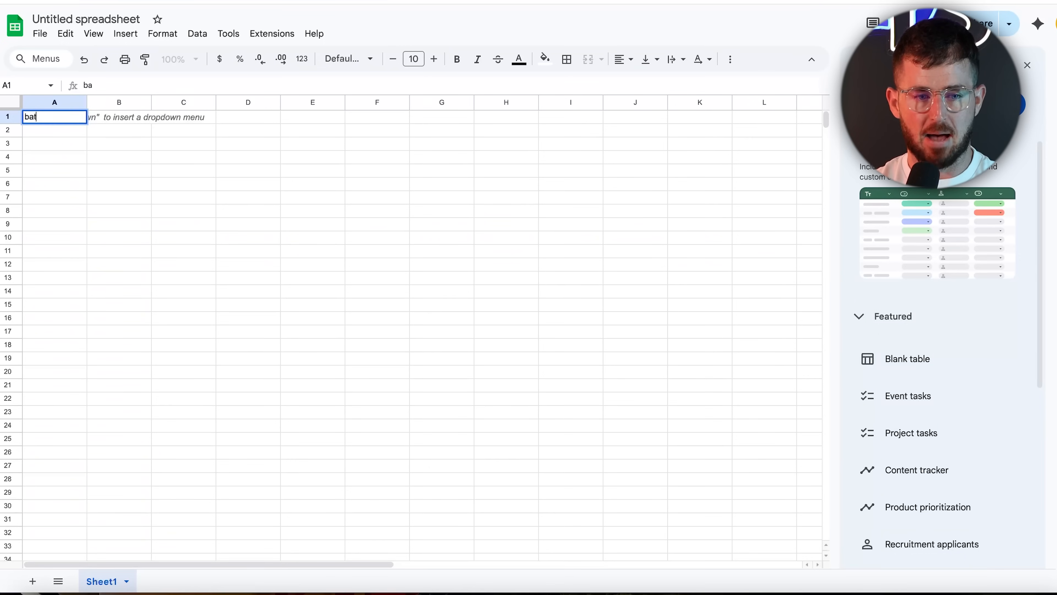
pyautogui.write('ch ##')
pyautogui.press('BackSpace')
pyautogui.press('Return')
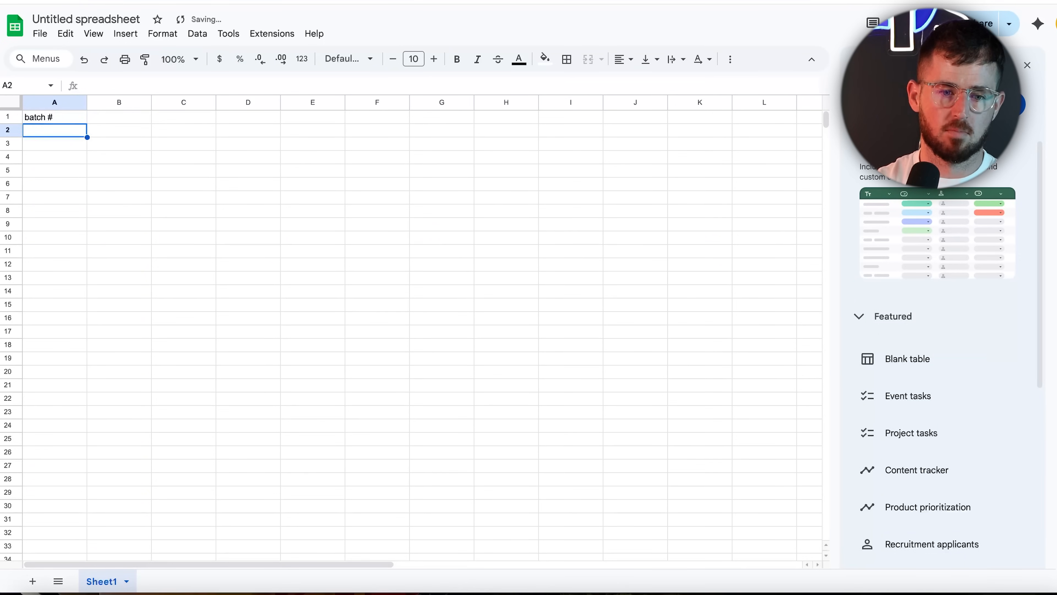
pyautogui.write('101')
pyautogui.press('Return')
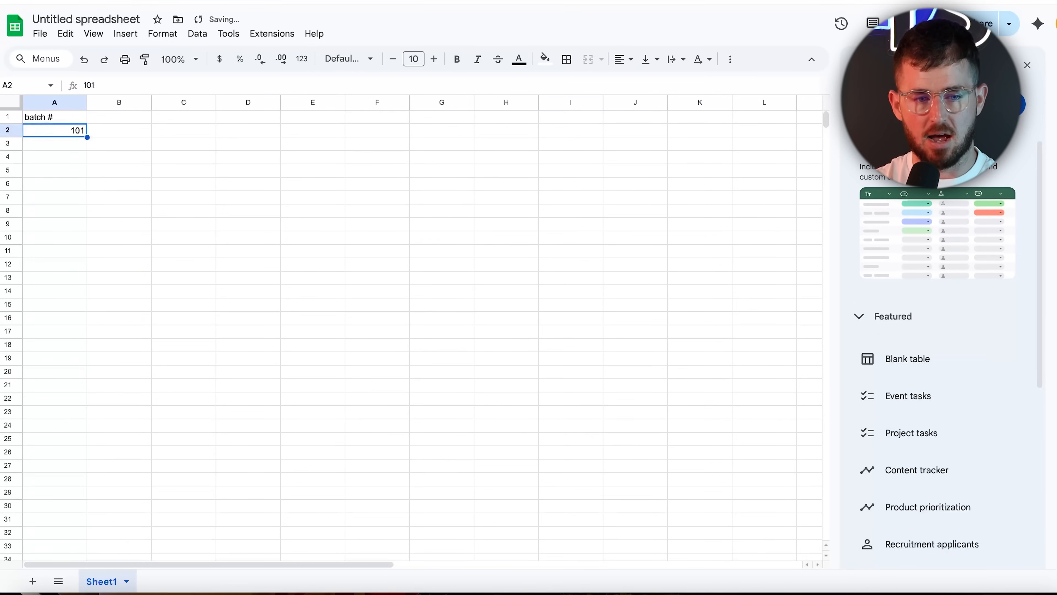
# - Enter the header "Creation?" in cell B1
pyautogui.press('Up')
pyautogui.press('Right')
pyautogui.press('Up')
pyautogui.write('H')
pyautogui.press('BackSpace')
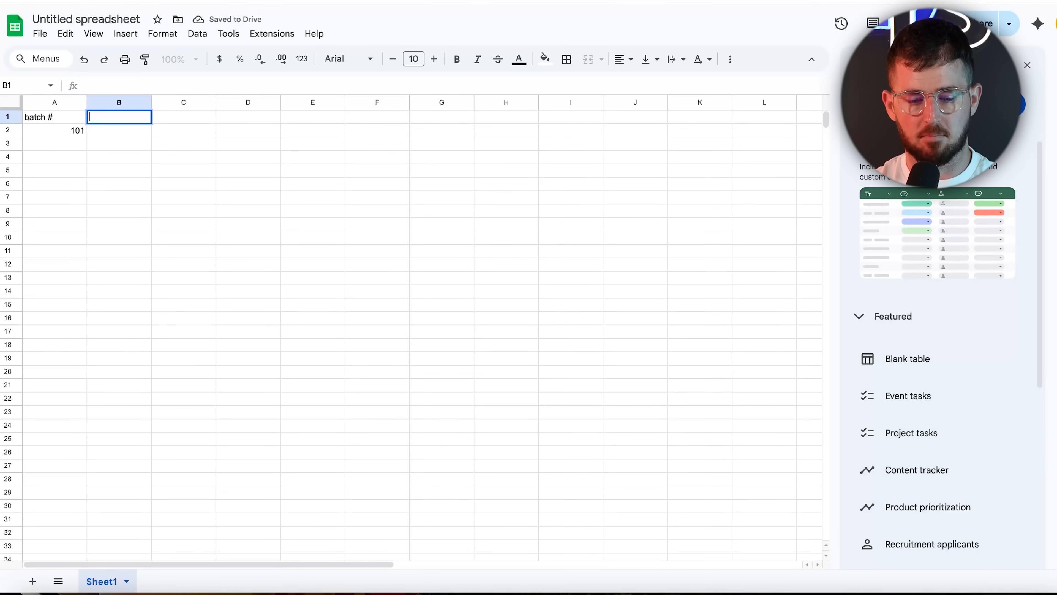
pyautogui.write('Testing?')
pyautogui.hotkey('ctrl', 'a')
pyautogui.press('BackSpace')
pyautogui.write('Creation?')
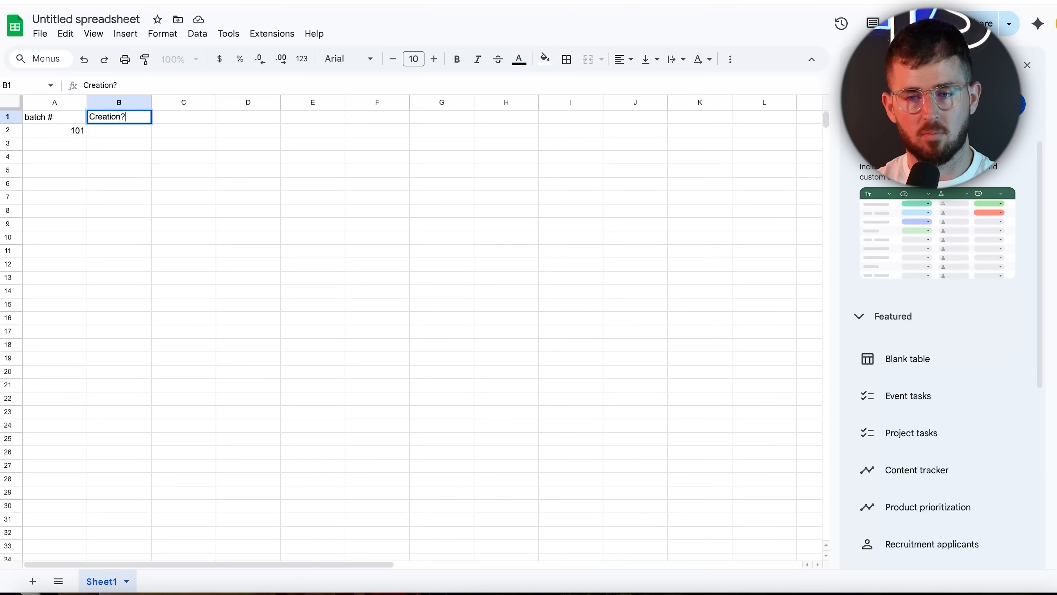
pyautogui.click(82, 188)
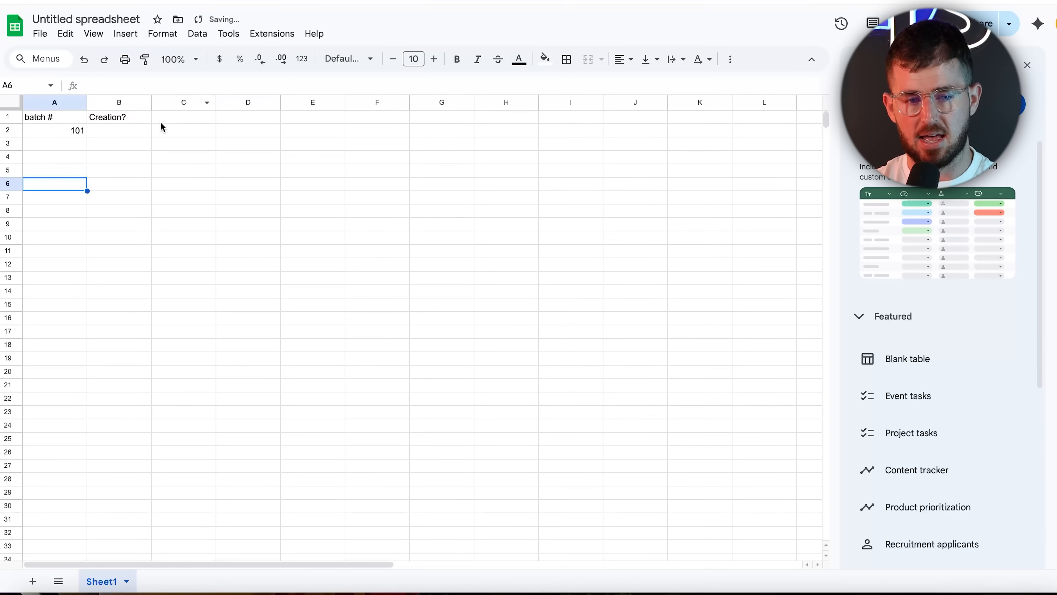
# - Enter the headers "Launched date" in cell C1 and "Creative hook" in cell D1
pyautogui.click(170, 120)
pyautogui.write('Hoo')
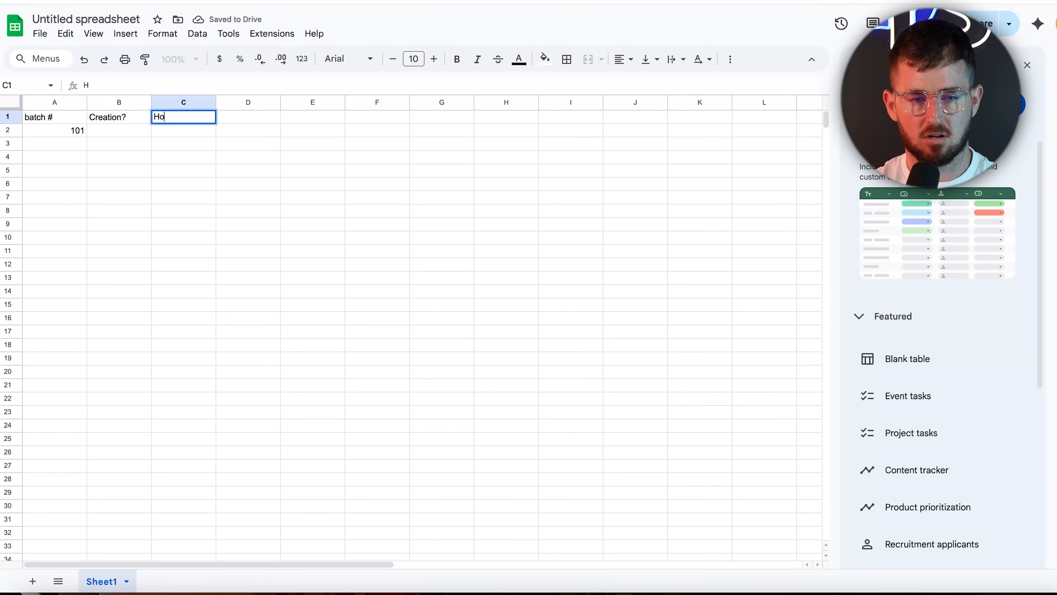
pyautogui.press('BackSpace')
pyautogui.press('BackSpace')
pyautogui.press('BackSpace')
pyautogui.write('Launched date')
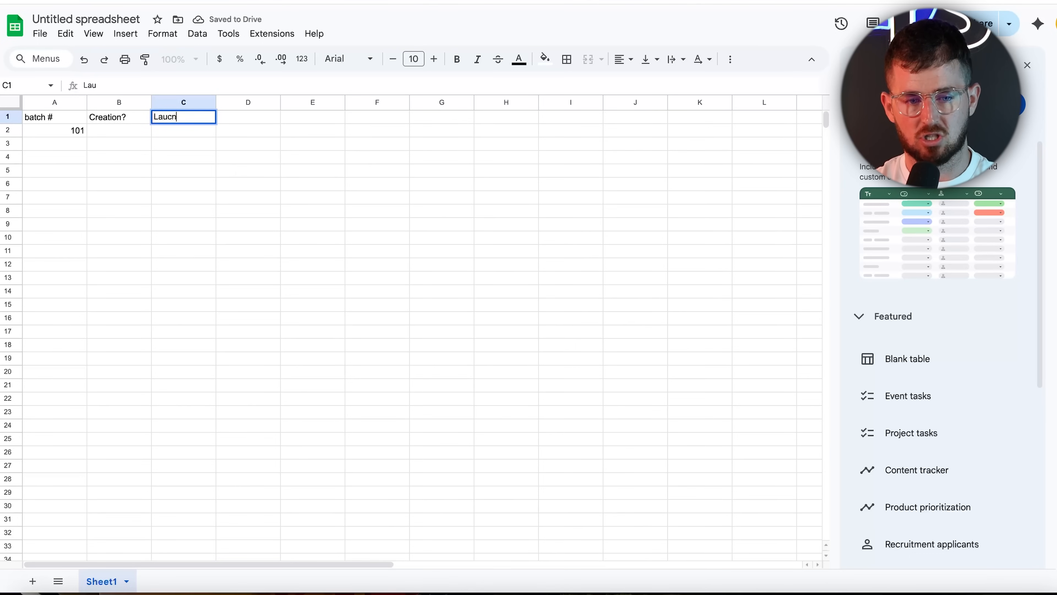
pyautogui.press('Tab')
pyautogui.write('Creative hook')
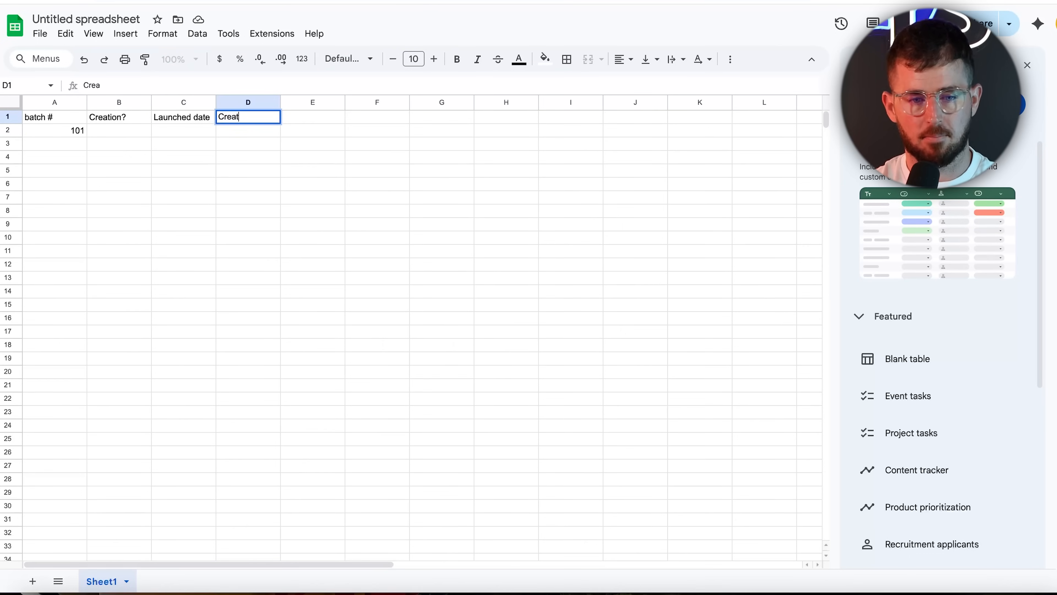
# - Fill cells E1 to H1 with the headers "desire", "awareness", "sophistication" and "hypothesis"
pyautogui.press('Tab')
pyautogui.write('desire')
pyautogui.press('Tab')
pyautogui.write('awareness')
pyautogui.press('Tab')
pyautogui.write('soph')
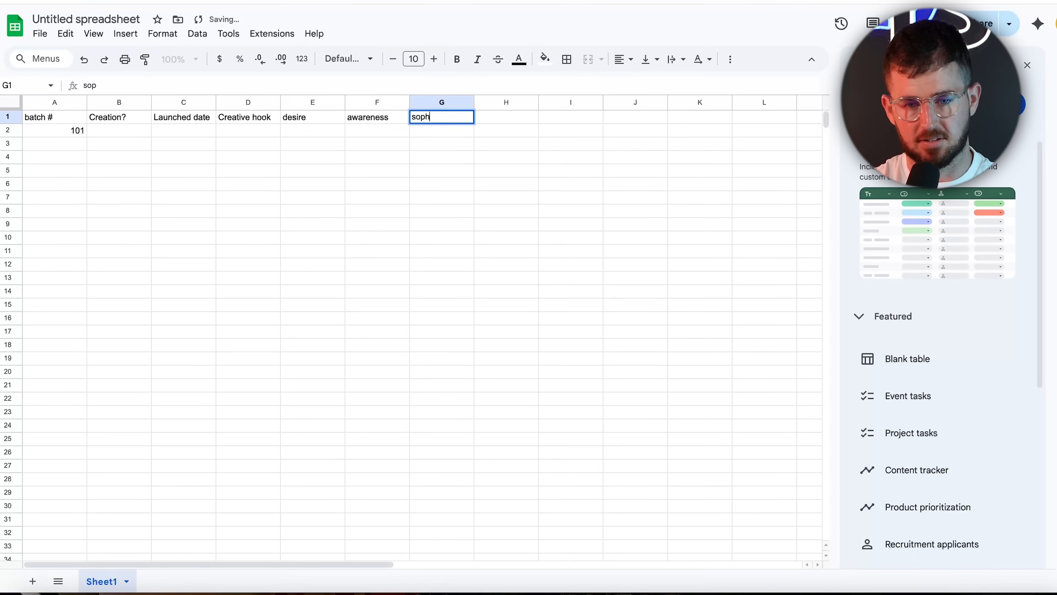
pyautogui.write('istication')
pyautogui.press('Tab')
pyautogui.write('hypo')
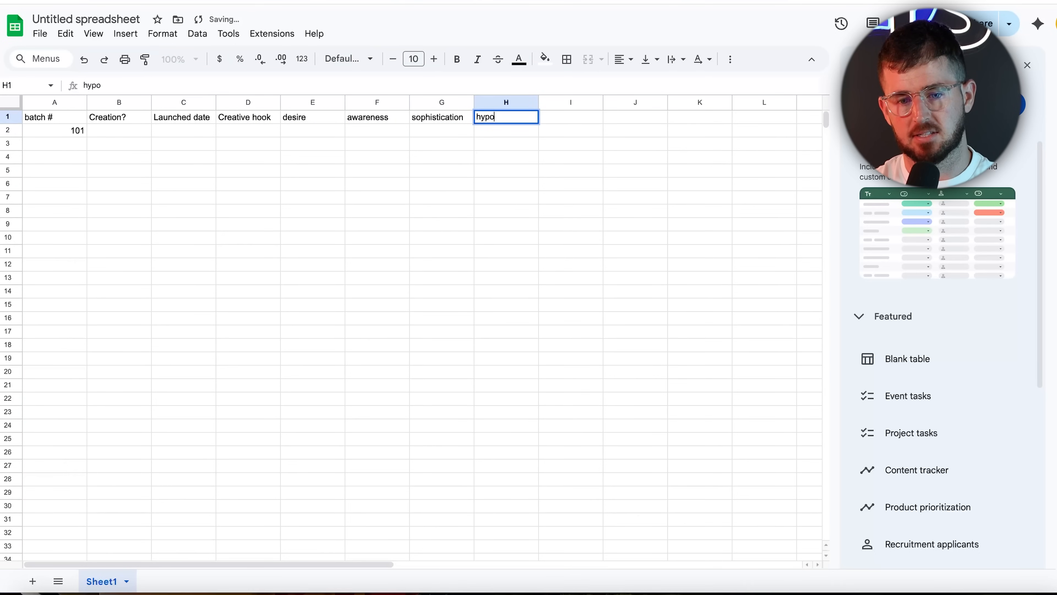
pyautogui.write('thesis')
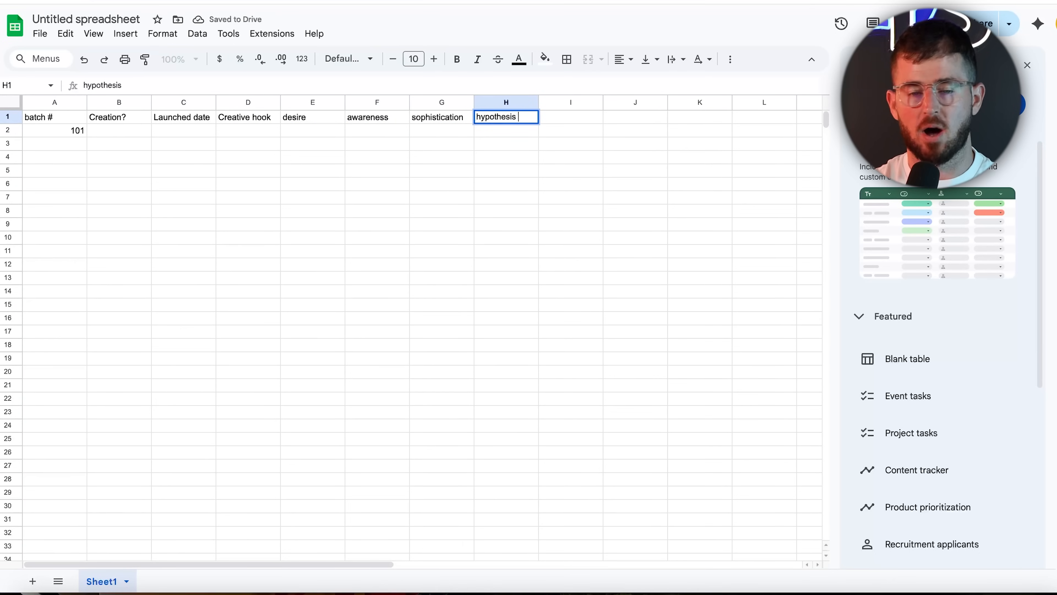
pyautogui.press('Return')
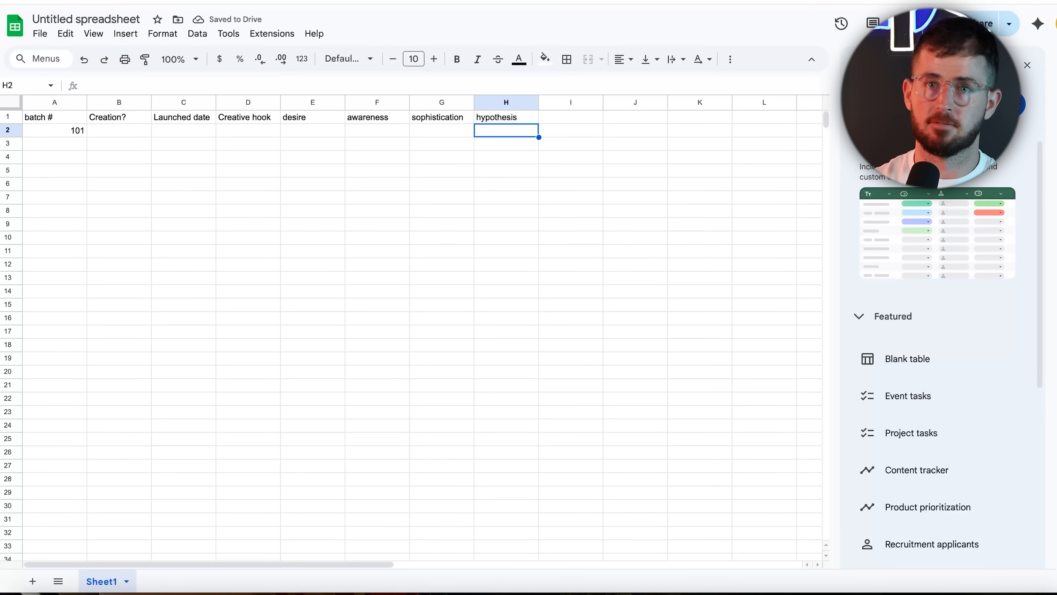
# - Review the header row of the tracking sheet from the hypothesis column back to the batch # column
pyautogui.press('Up')
pyautogui.press('Left')
pyautogui.press('Left')
pyautogui.press('Left')
pyautogui.press('Left')
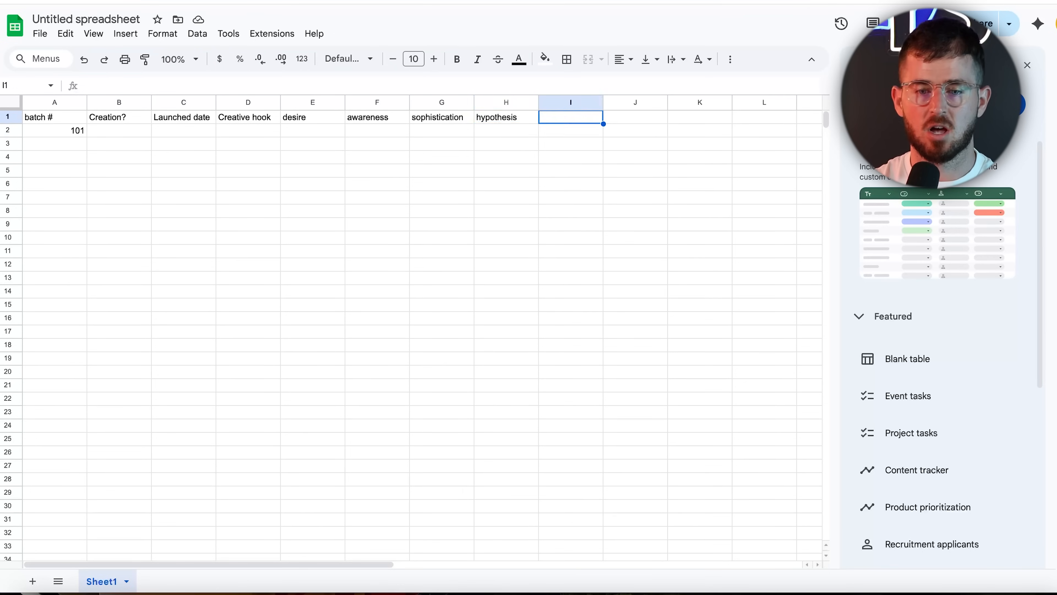
pyautogui.press('Left')
pyautogui.press('Left')
pyautogui.press('Left')
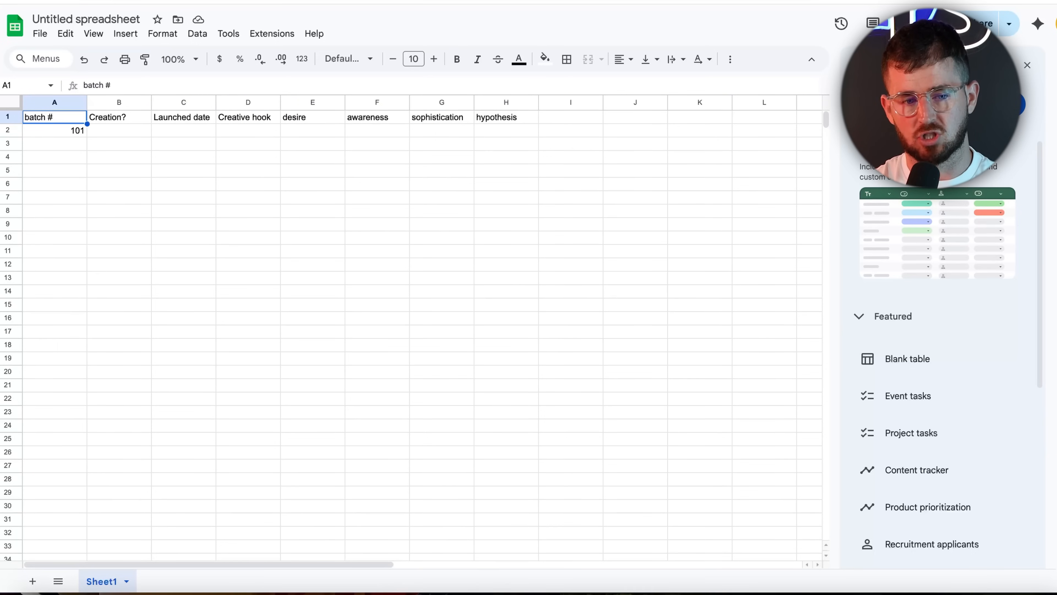
pyautogui.click(257, 161)
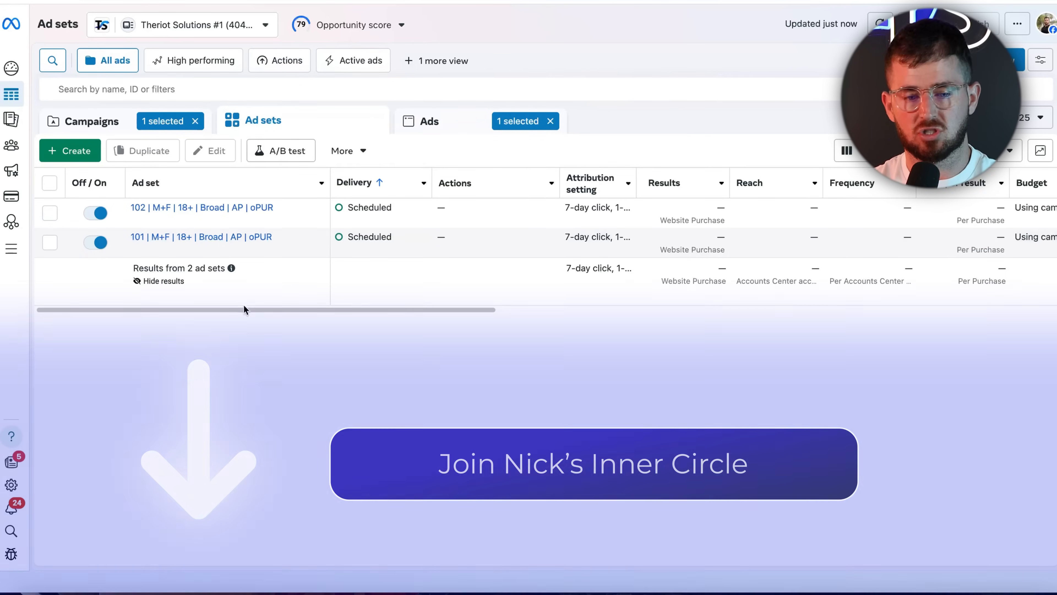
# - Switch to Meta Ads Manager, check the 101 and 102 ad sets and return to the campaign list
pyautogui.moveTo(245, 310); pyautogui.dragTo(68, 287)
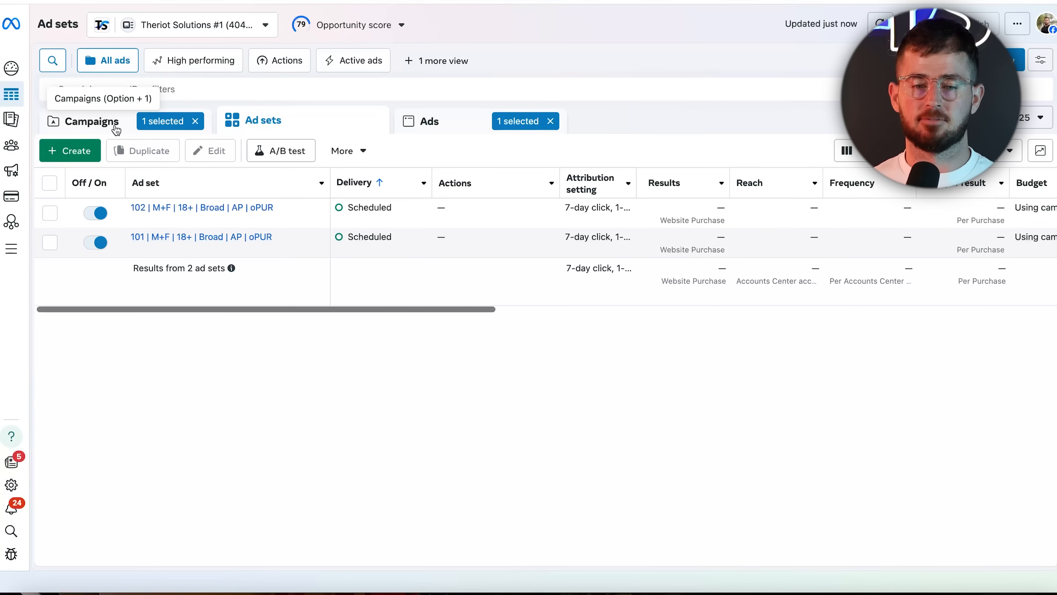
pyautogui.click(115, 129)
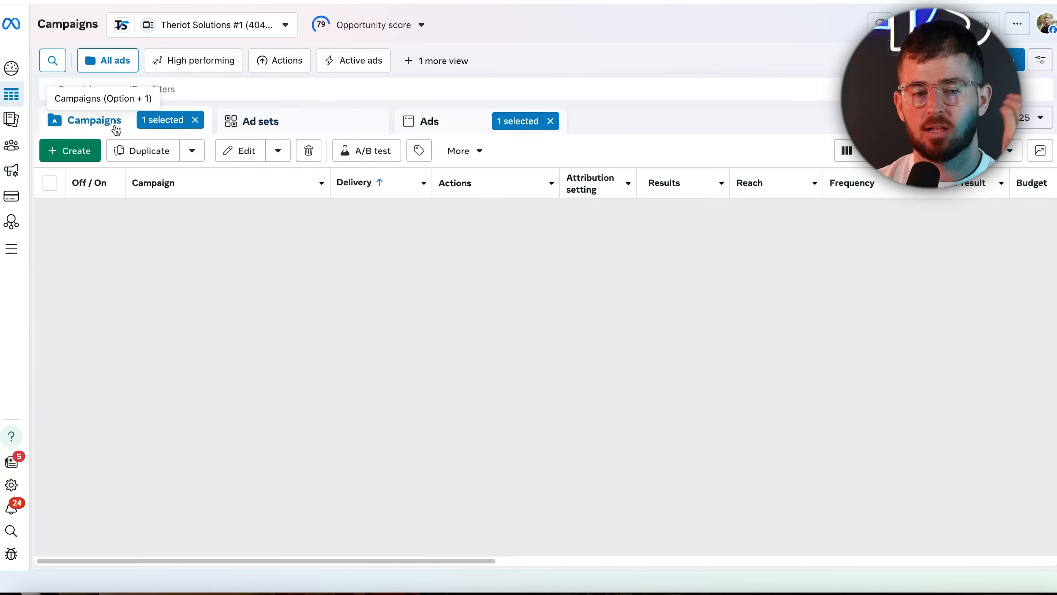
pyautogui.click(190, 268)
pyautogui.click(1040, 117)
pyautogui.click(685, 214)
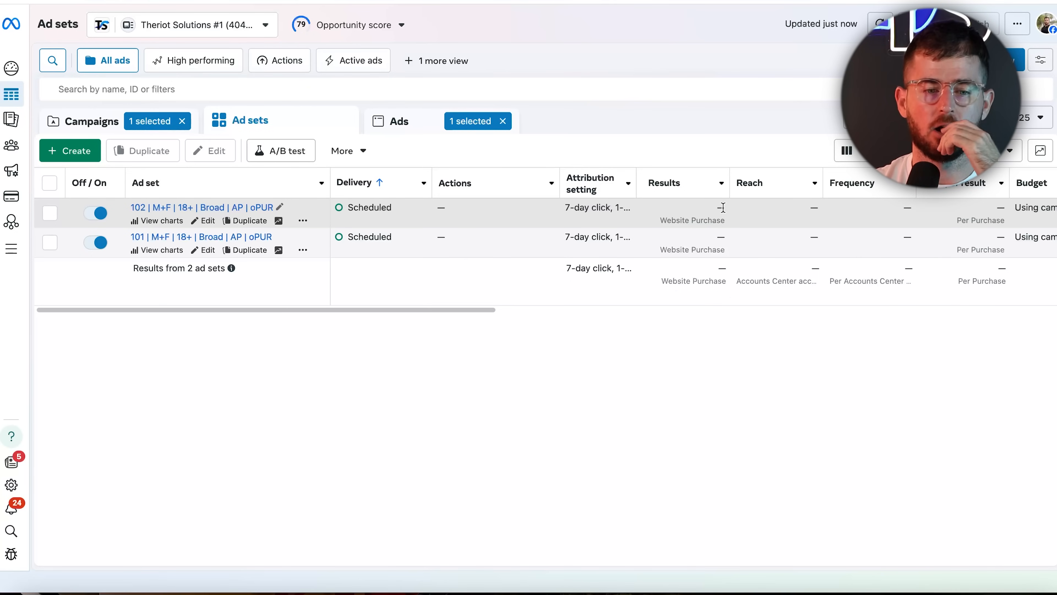
pyautogui.click(92, 121)
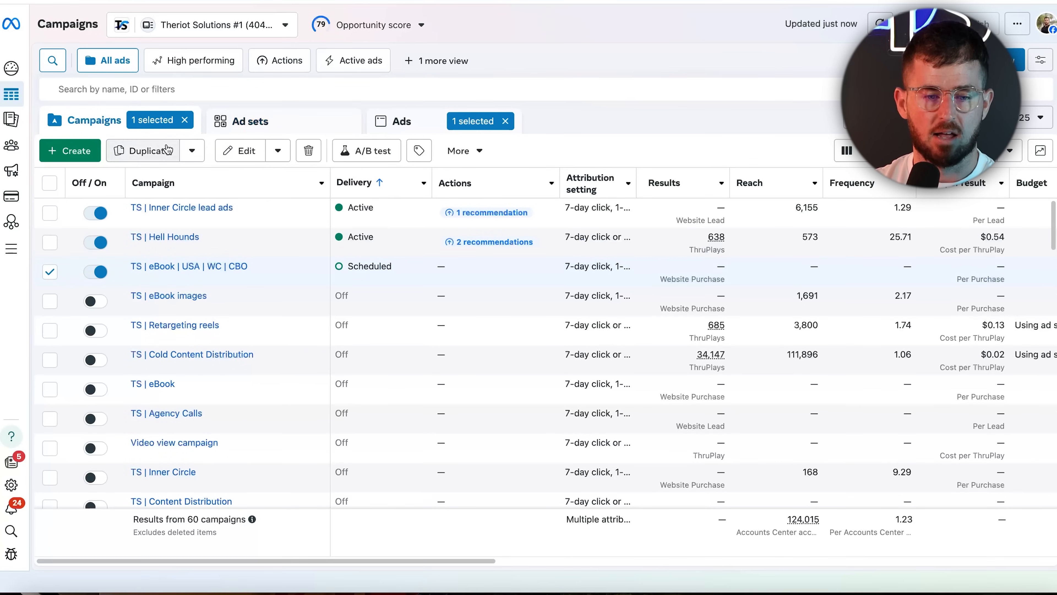
# - Change the reporting date range and filter the campaign list to the selected TS | eBook | USA | WC | CBO campaign
pyautogui.click(145, 89)
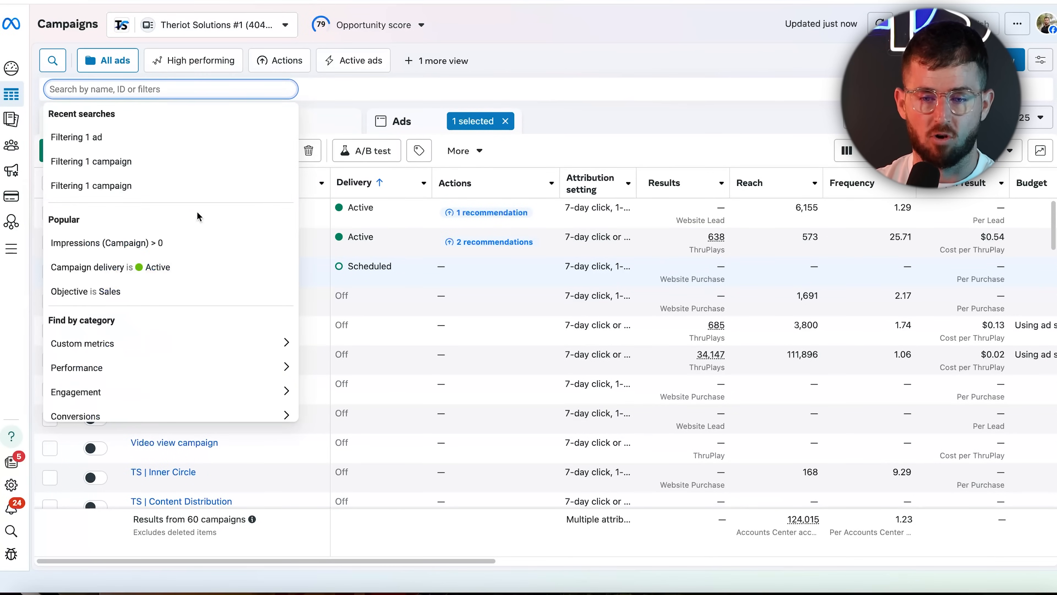
pyautogui.click(945, 118)
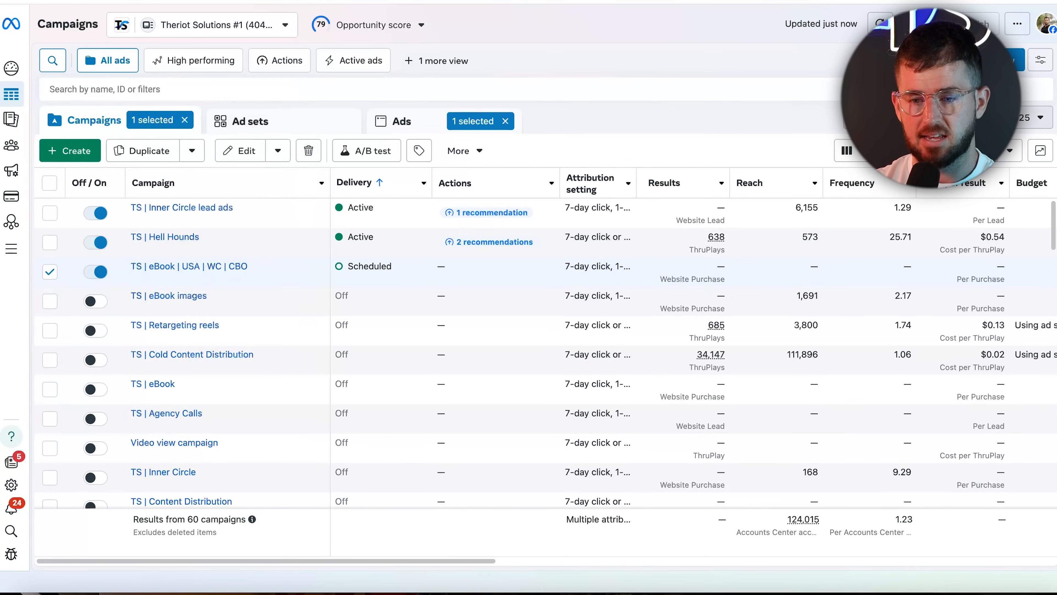
pyautogui.click(669, 171)
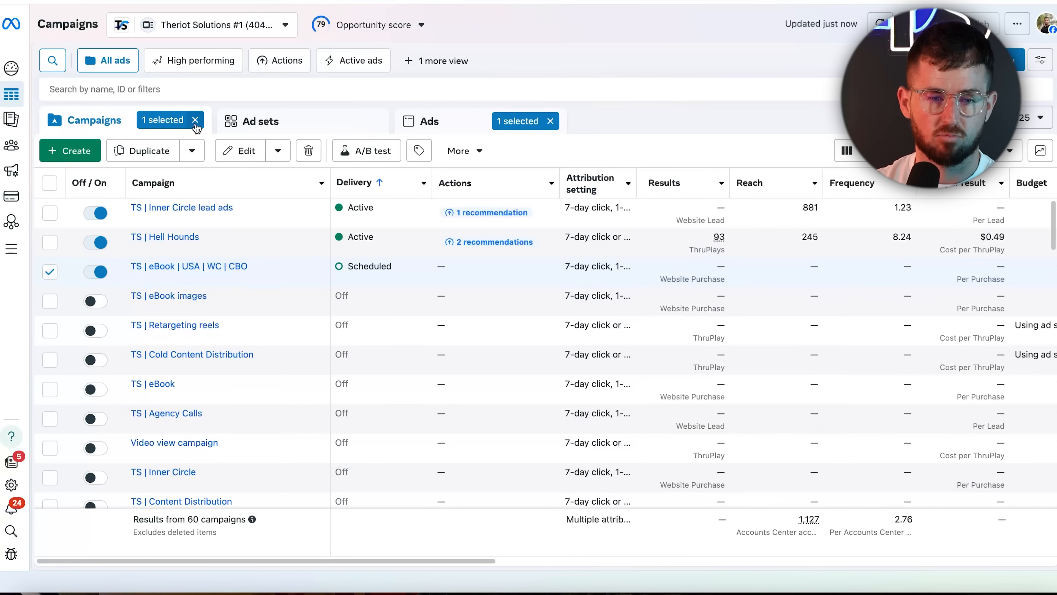
pyautogui.click(207, 89)
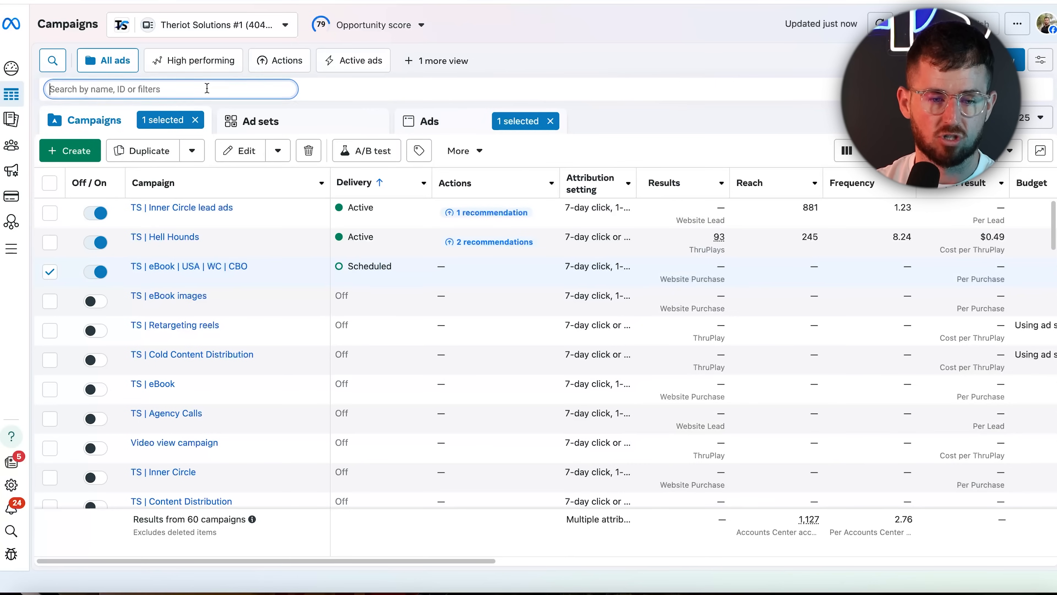
pyautogui.scroll(-5, 130, 342)
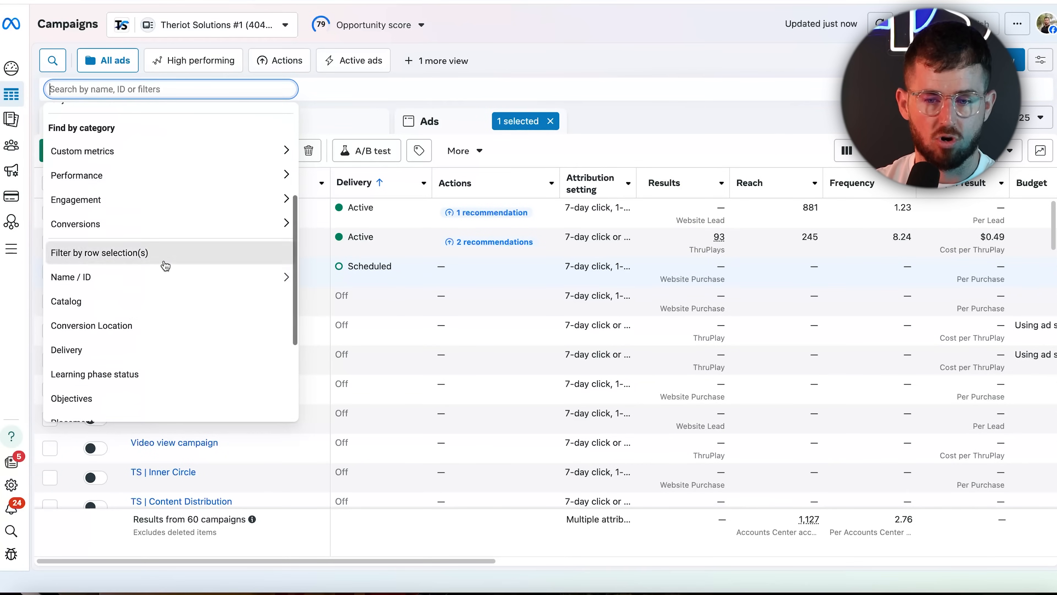
pyautogui.click(165, 265)
# - Examine the filtered eBook campaign's budget, spend and results columns
pyautogui.click(690, 275)
pyautogui.hscroll(10, 689, 275)
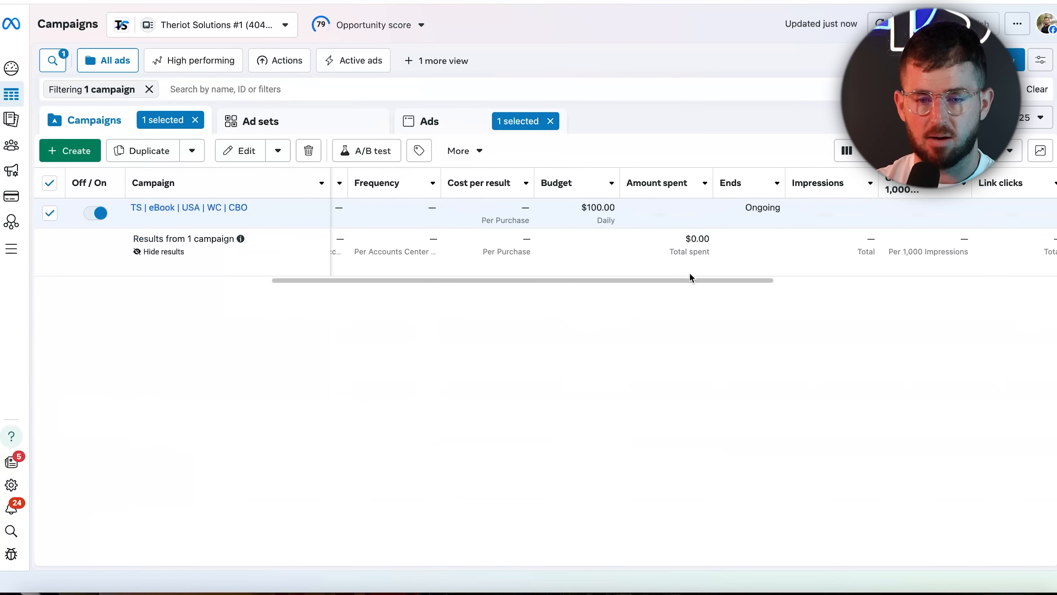
pyautogui.click(547, 209)
pyautogui.click(559, 237)
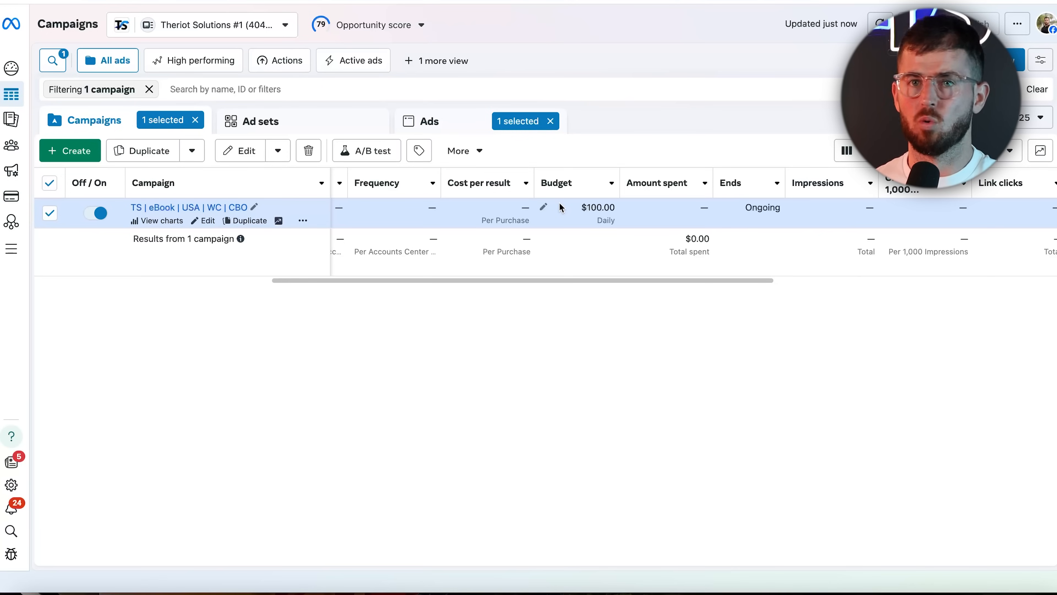
pyautogui.hscroll(-10, 560, 204)
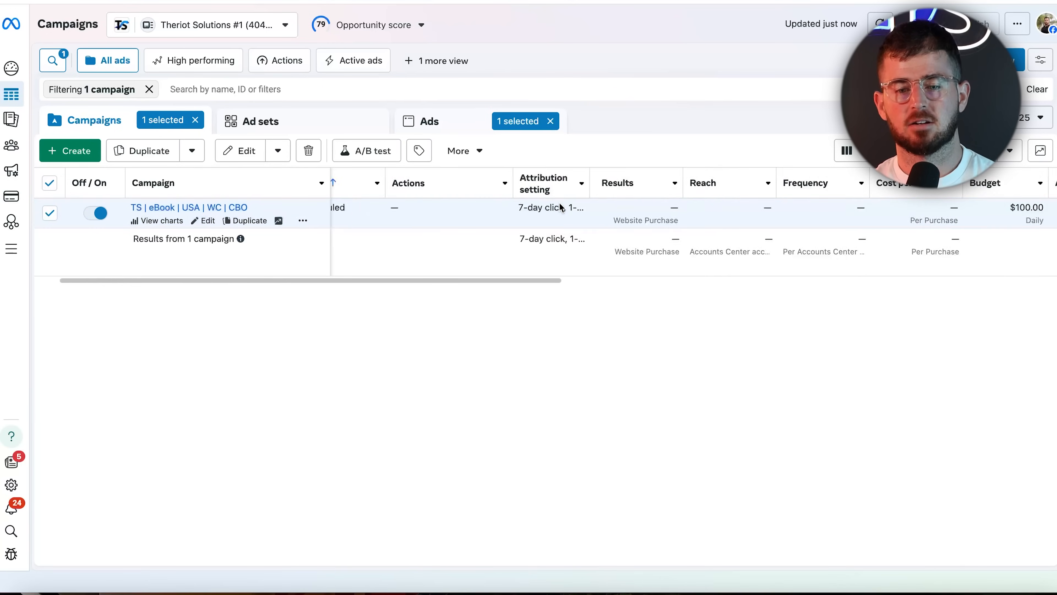
pyautogui.hscroll(-2, 559, 202)
pyautogui.hscroll(10, 558, 202)
pyautogui.hscroll(-10, 558, 202)
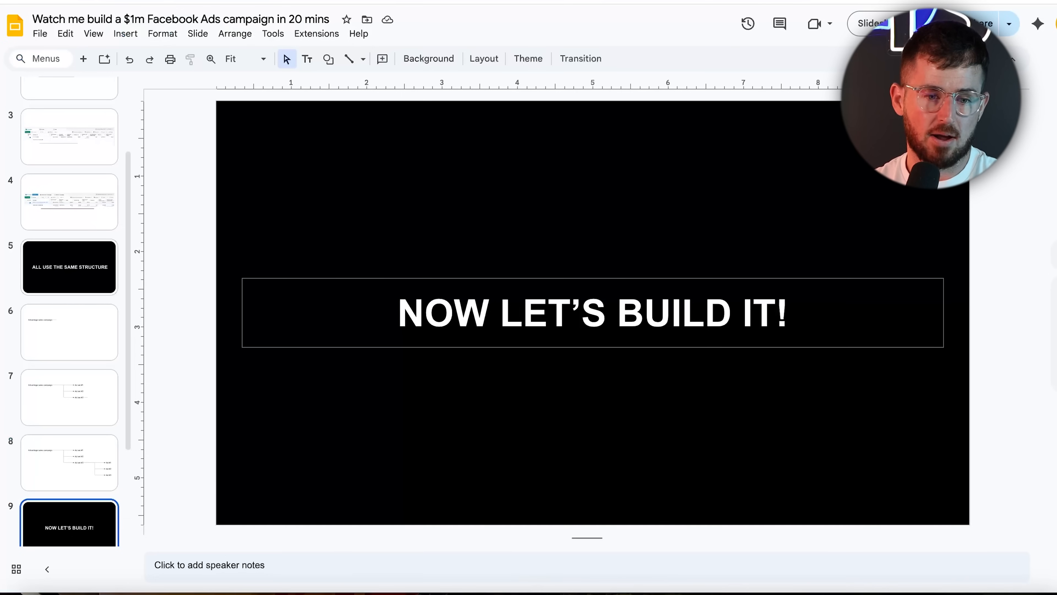
# - Switch to the Google Slides presentation and look through the campaign result screenshots on slides 2 to 4
pyautogui.scroll(3, 83, 145)
pyautogui.click(76, 162)
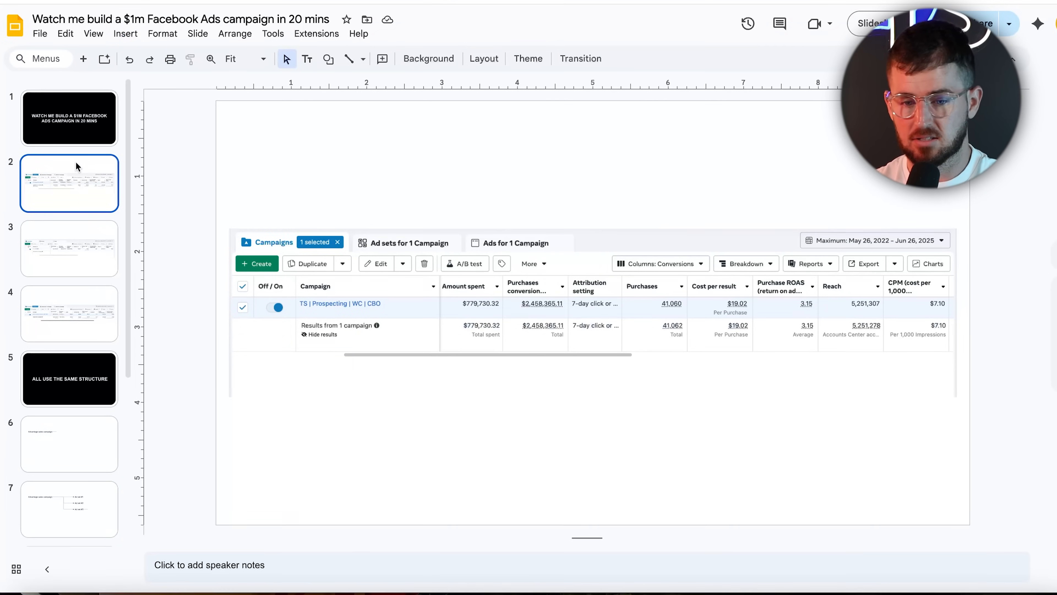
pyautogui.press('Down')
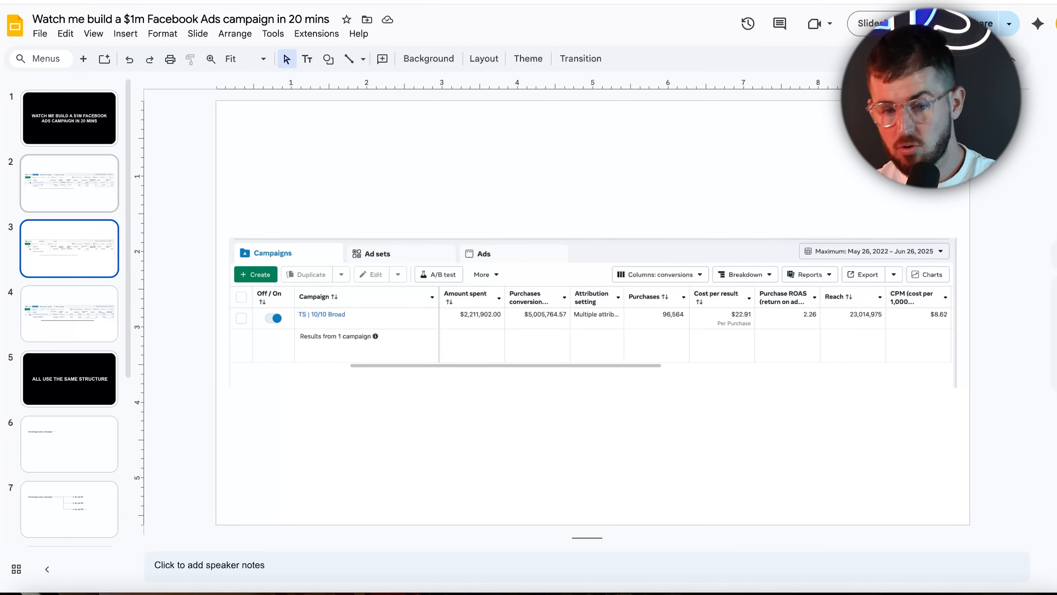
pyautogui.press('Down')
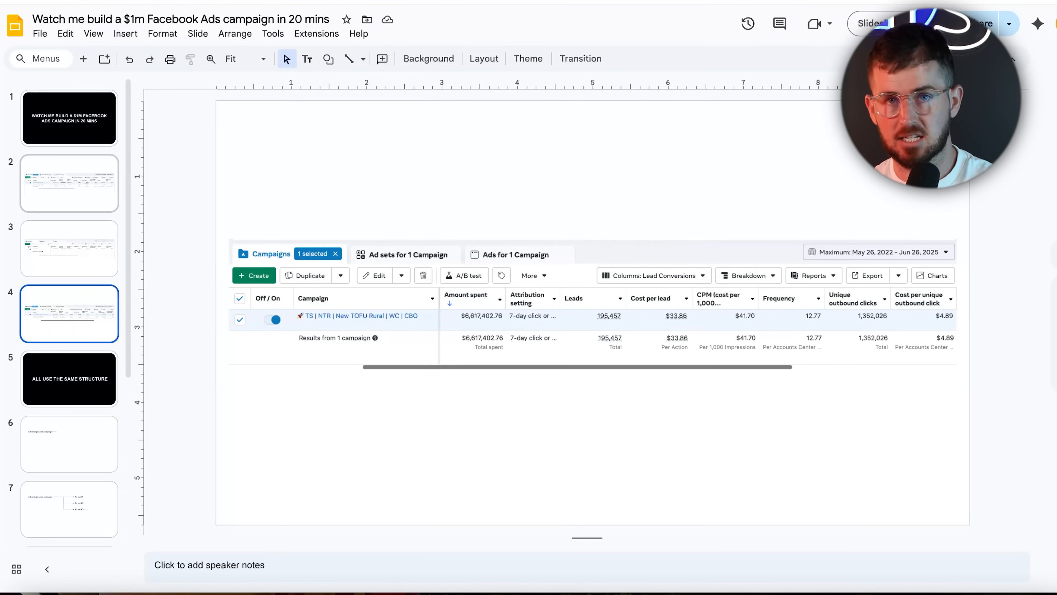
pyautogui.press('Up')
pyautogui.press('Up')
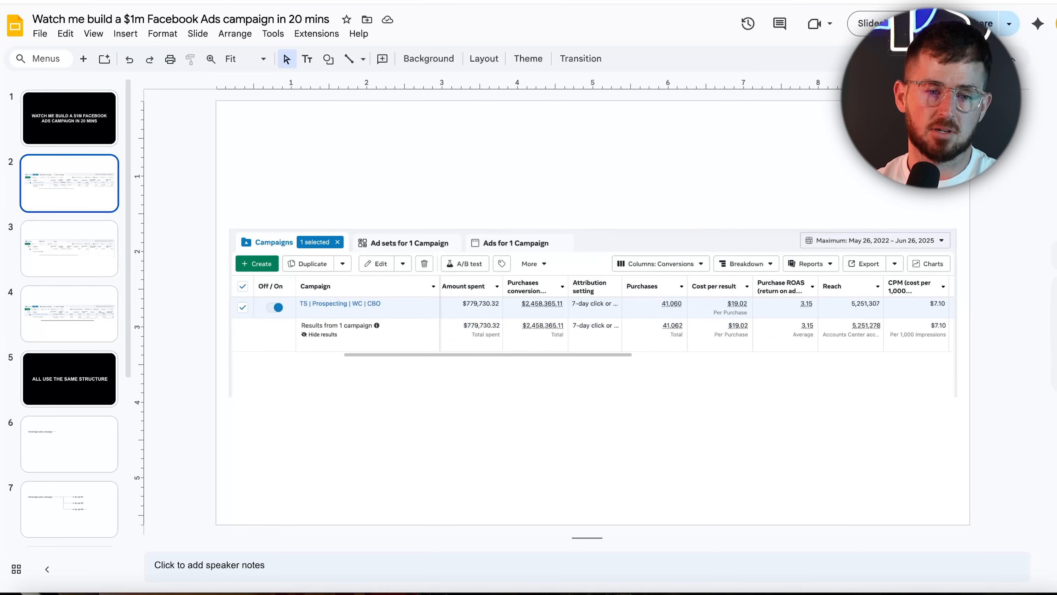
pyautogui.scroll(-5, 83, 279)
pyautogui.scroll(5, 83, 279)
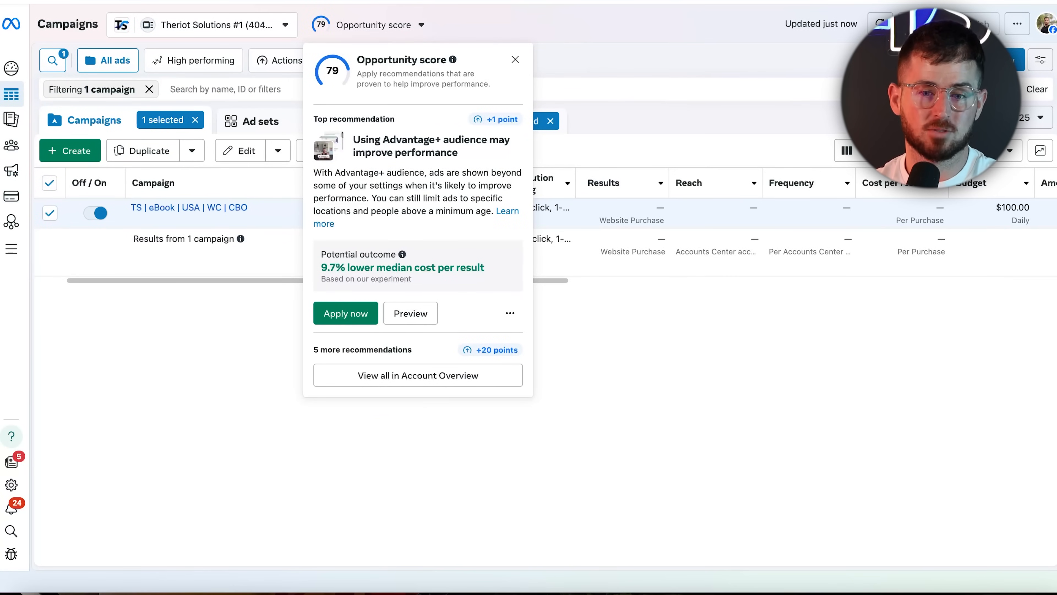
# - Close the opportunity score recommendations in Ads Manager and return to the presentation to view slides 3 and 4
pyautogui.click(518, 62)
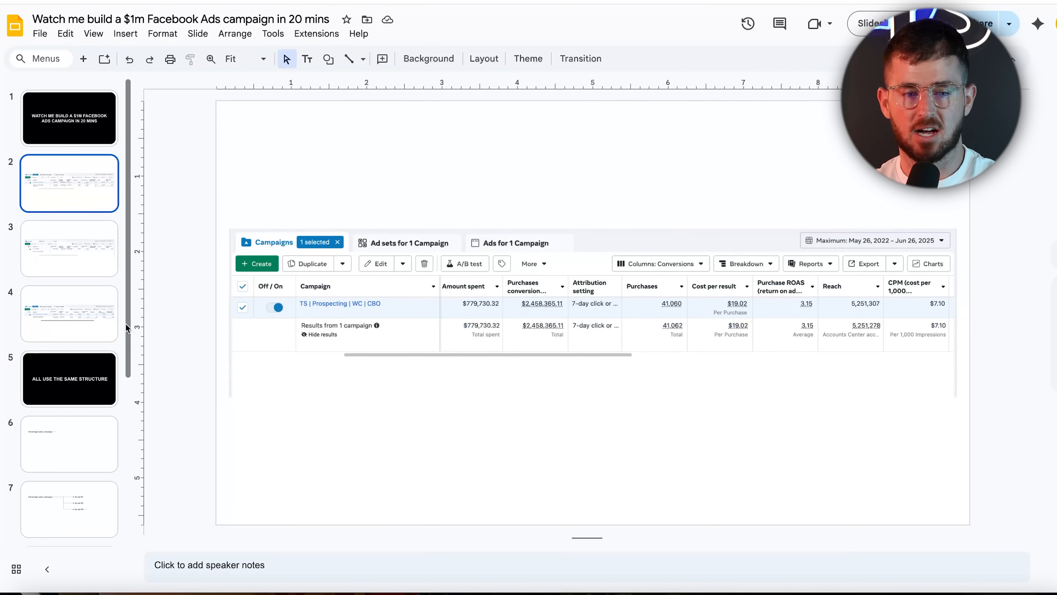
pyautogui.click(83, 255)
pyautogui.click(90, 304)
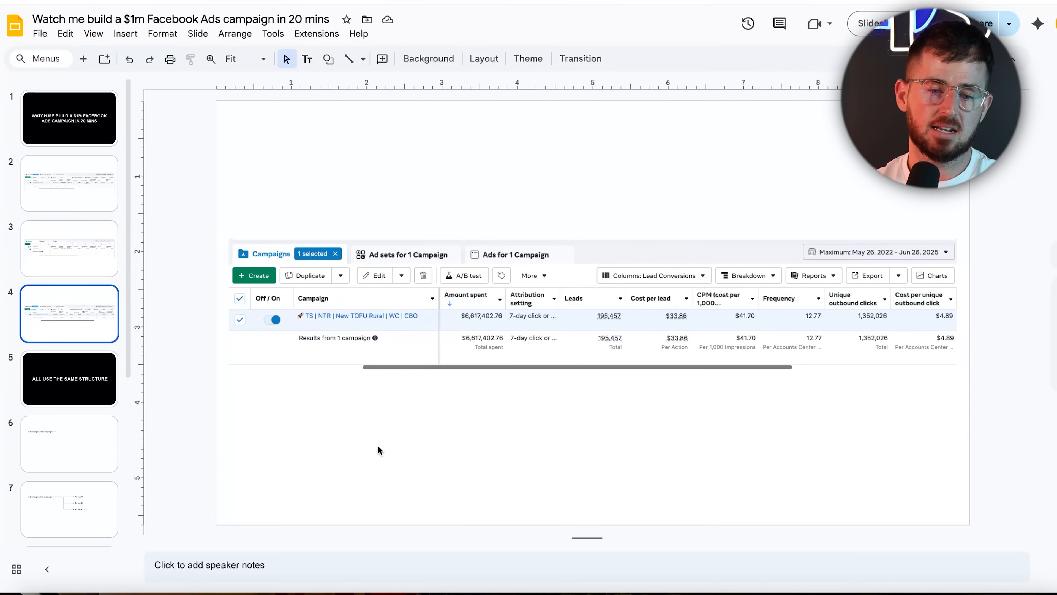
pyautogui.click(350, 347)
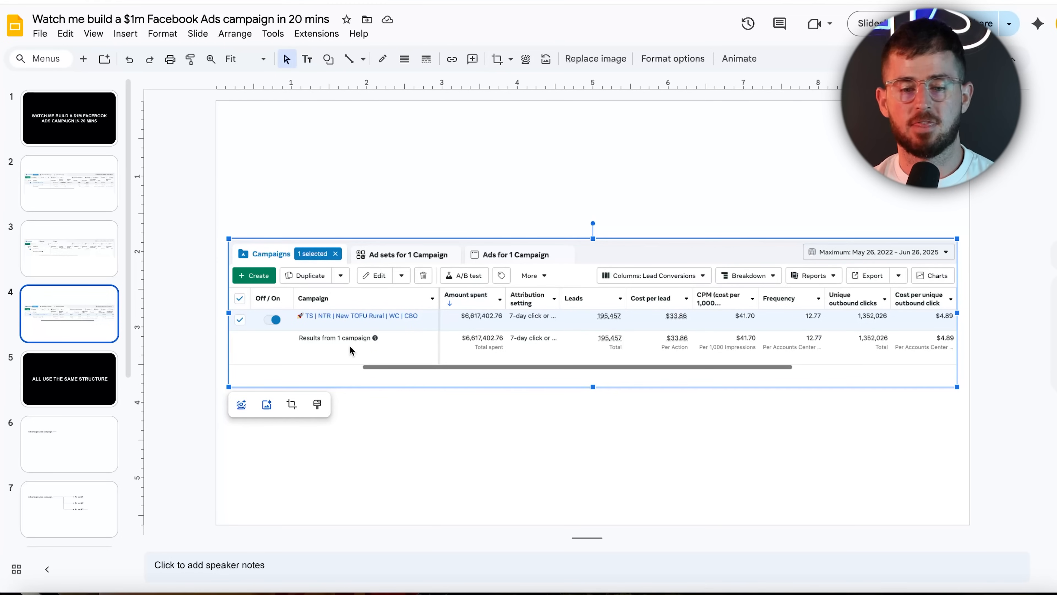
# - Compare the campaign results on slides 2 to 4 again and skim the remaining slide thumbnails
pyautogui.click(68, 244)
pyautogui.click(67, 189)
pyautogui.click(77, 232)
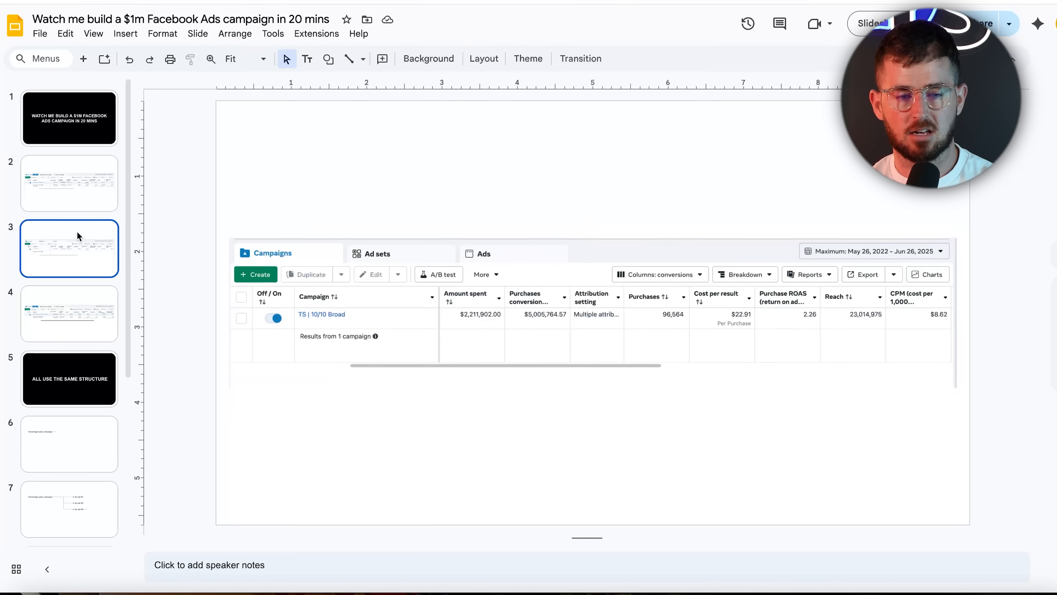
pyautogui.click(88, 296)
pyautogui.scroll(-5, 87, 293)
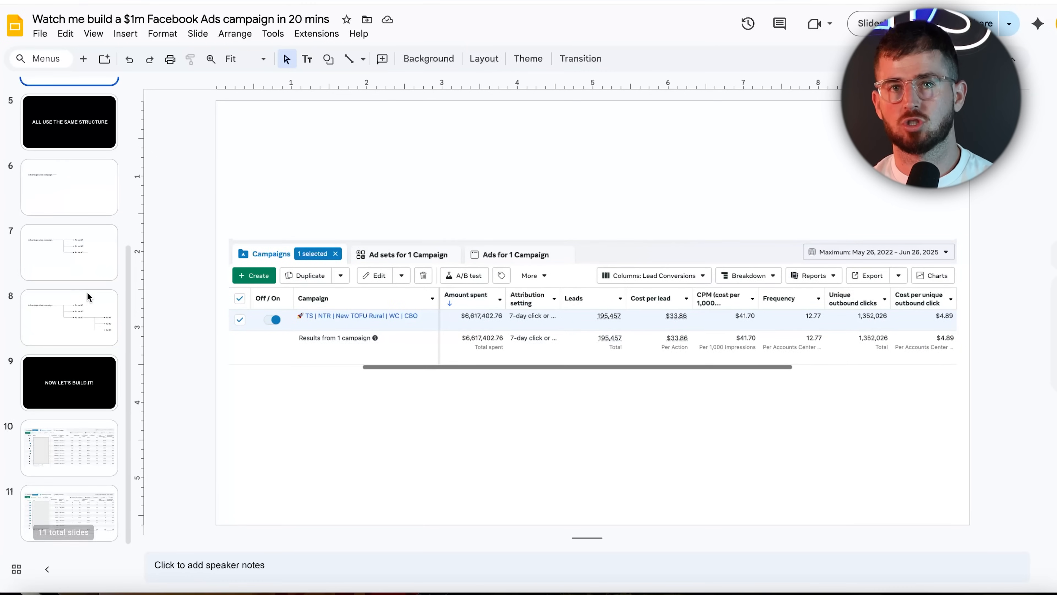
pyautogui.scroll(5, 88, 293)
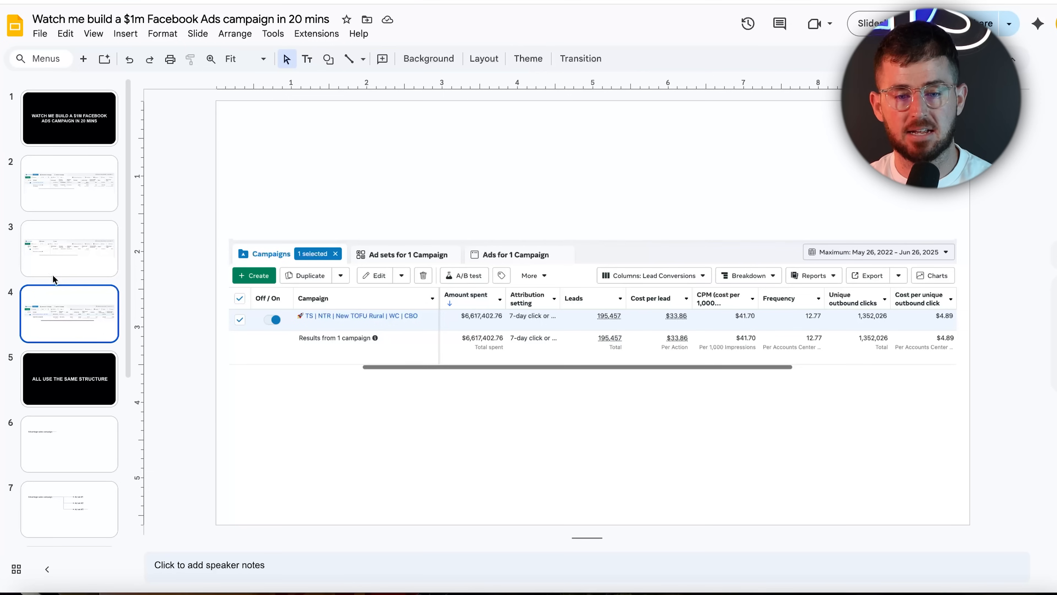
pyautogui.click(74, 269)
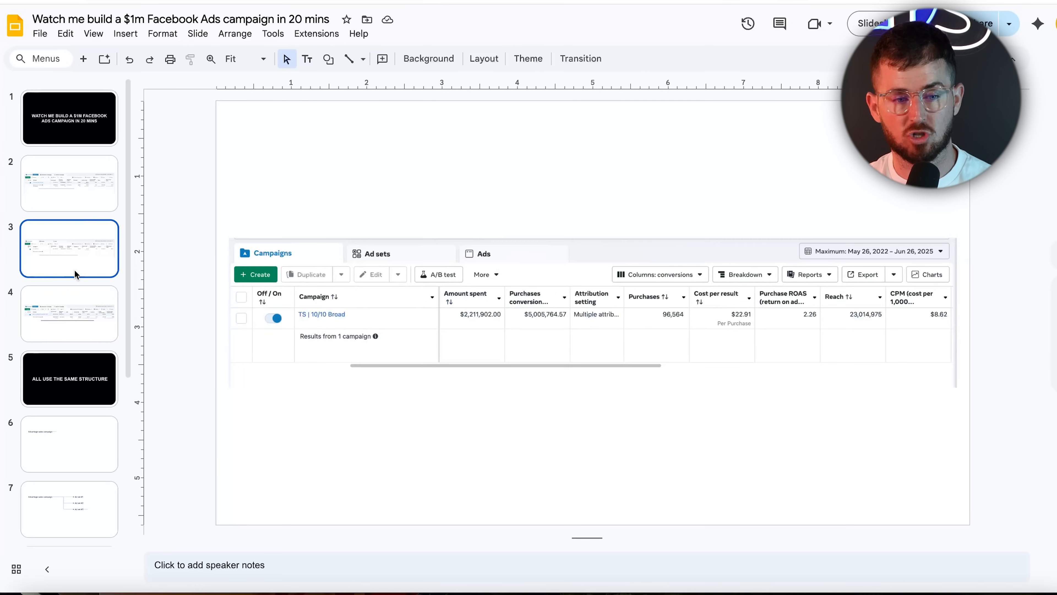
pyautogui.click(78, 189)
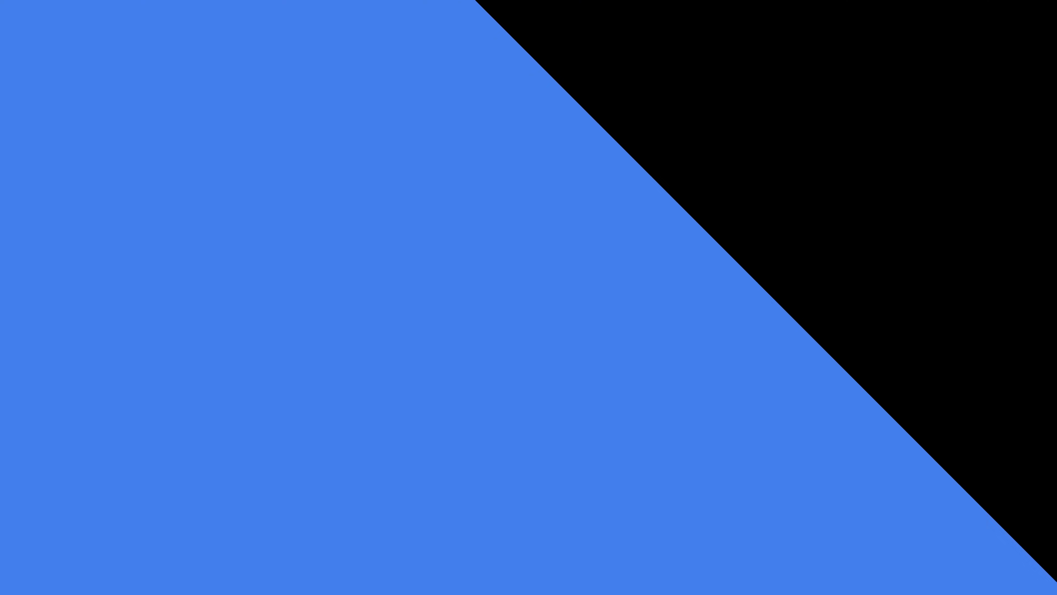